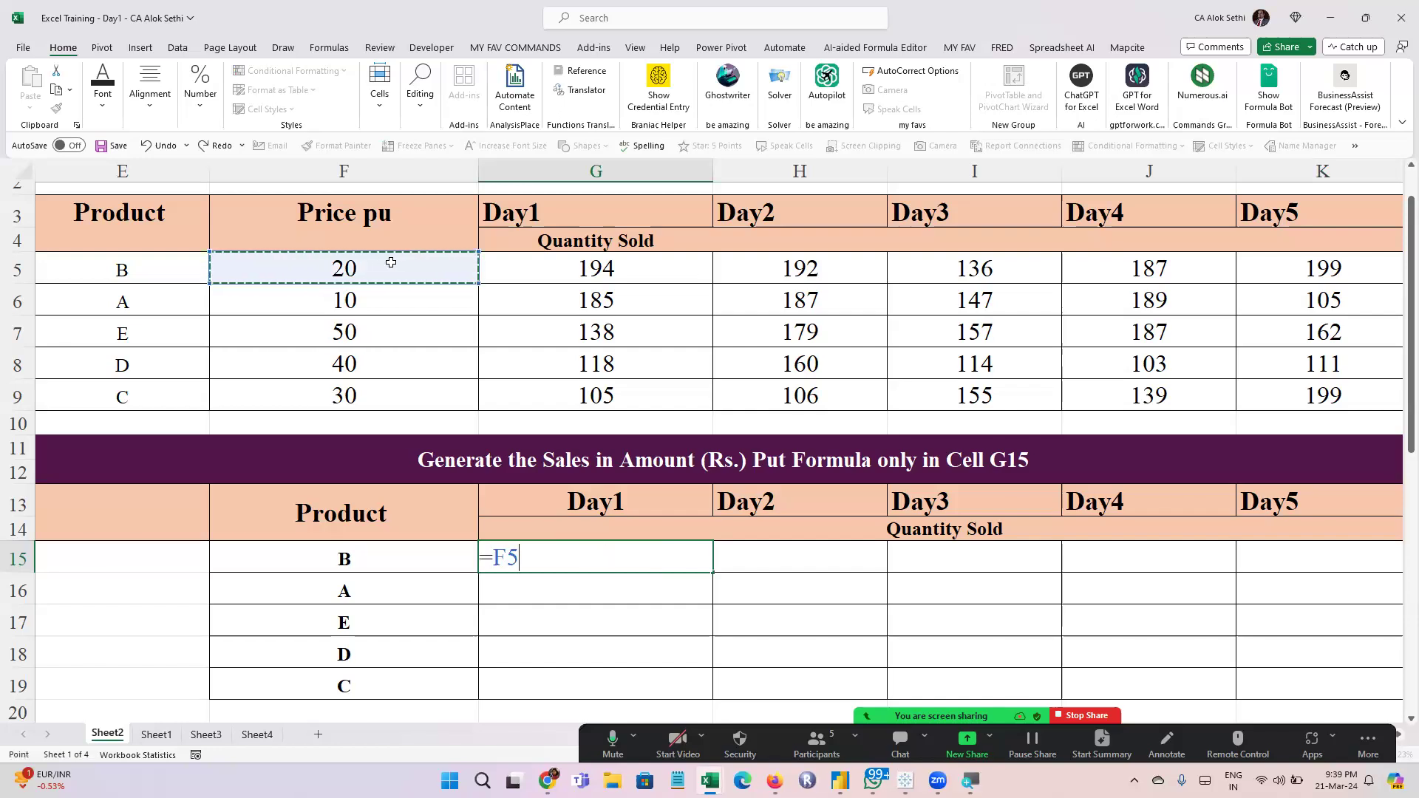
Complete the formula =F5*G5 in cell G15 and reopen it to check the cells it references
text(*)
click(580, 258)
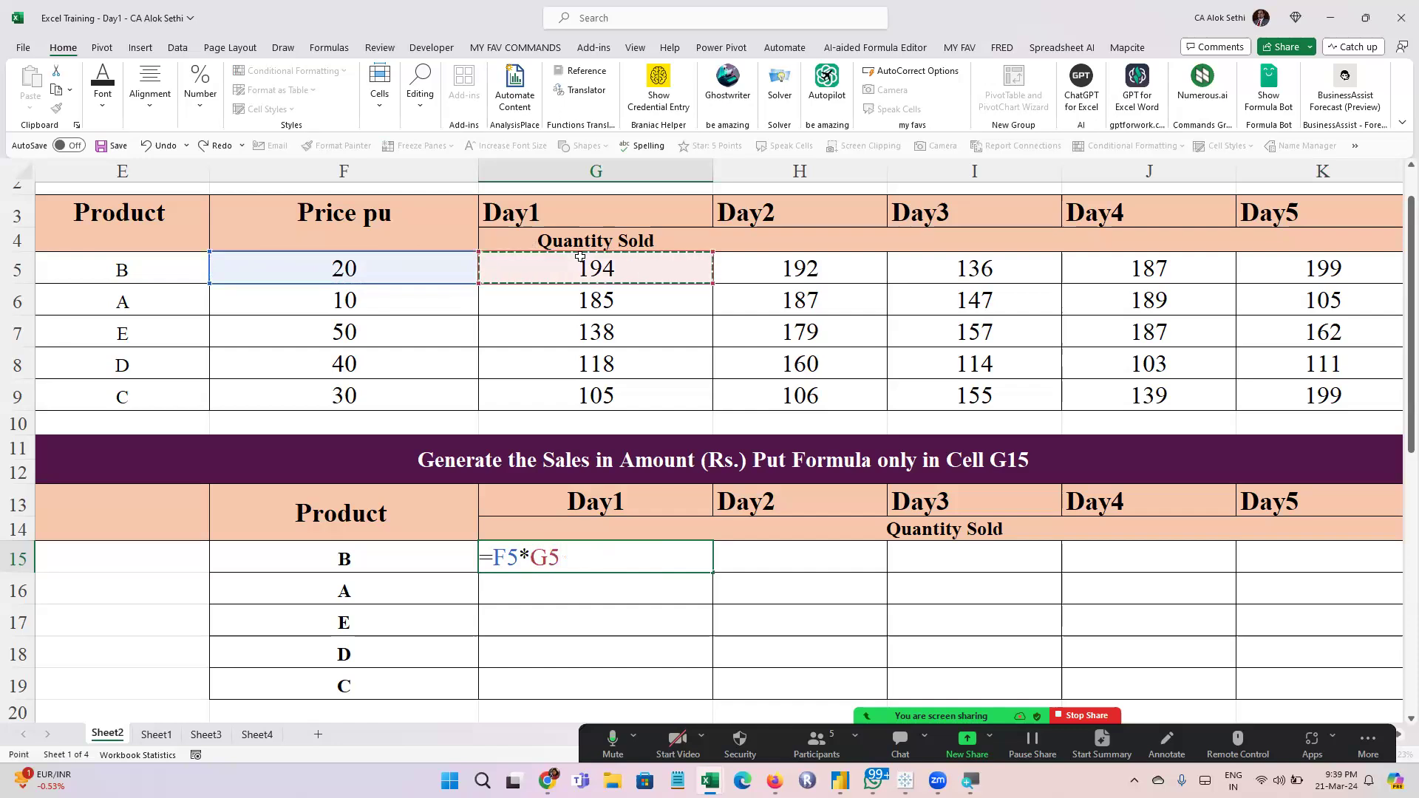
key(Return)
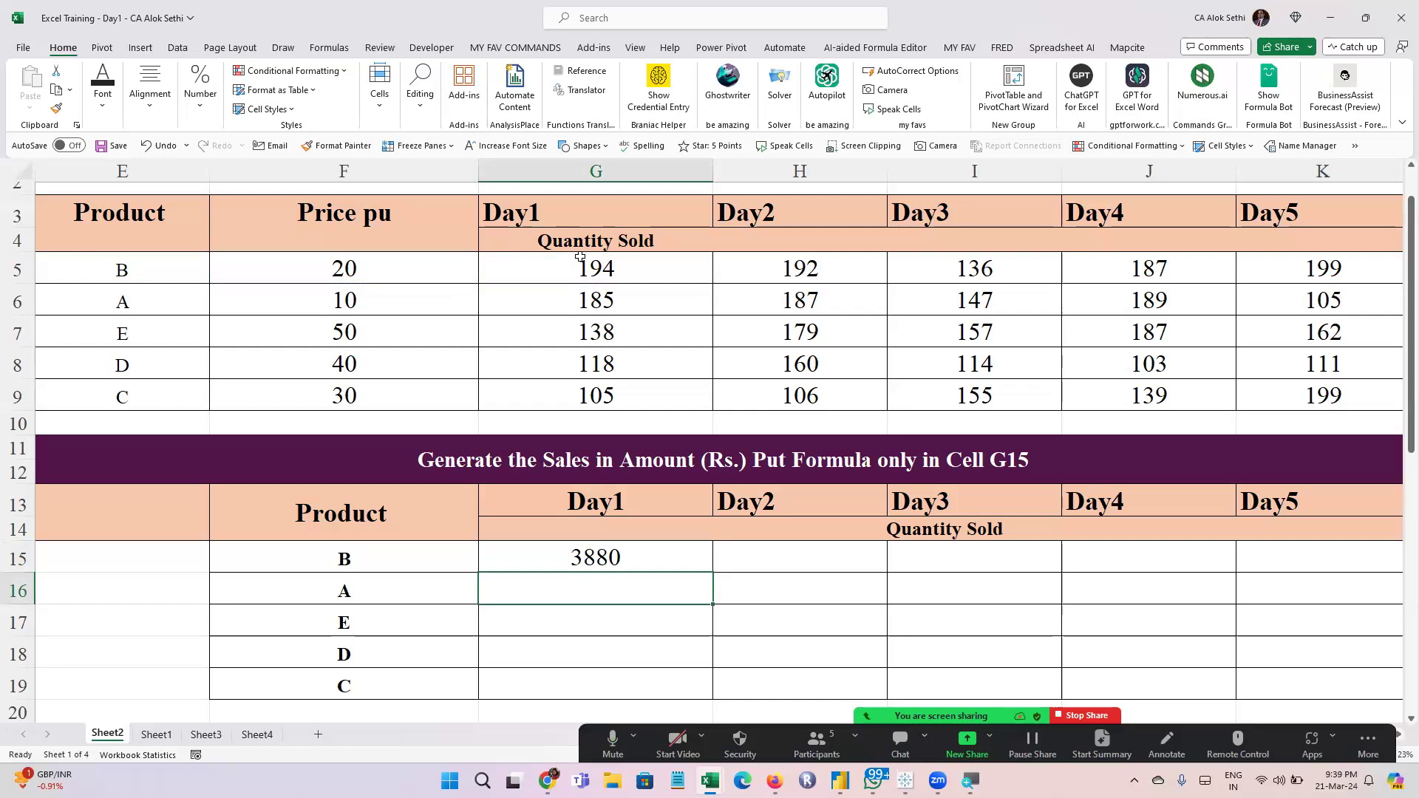
scroll(580, 257, right, 1)
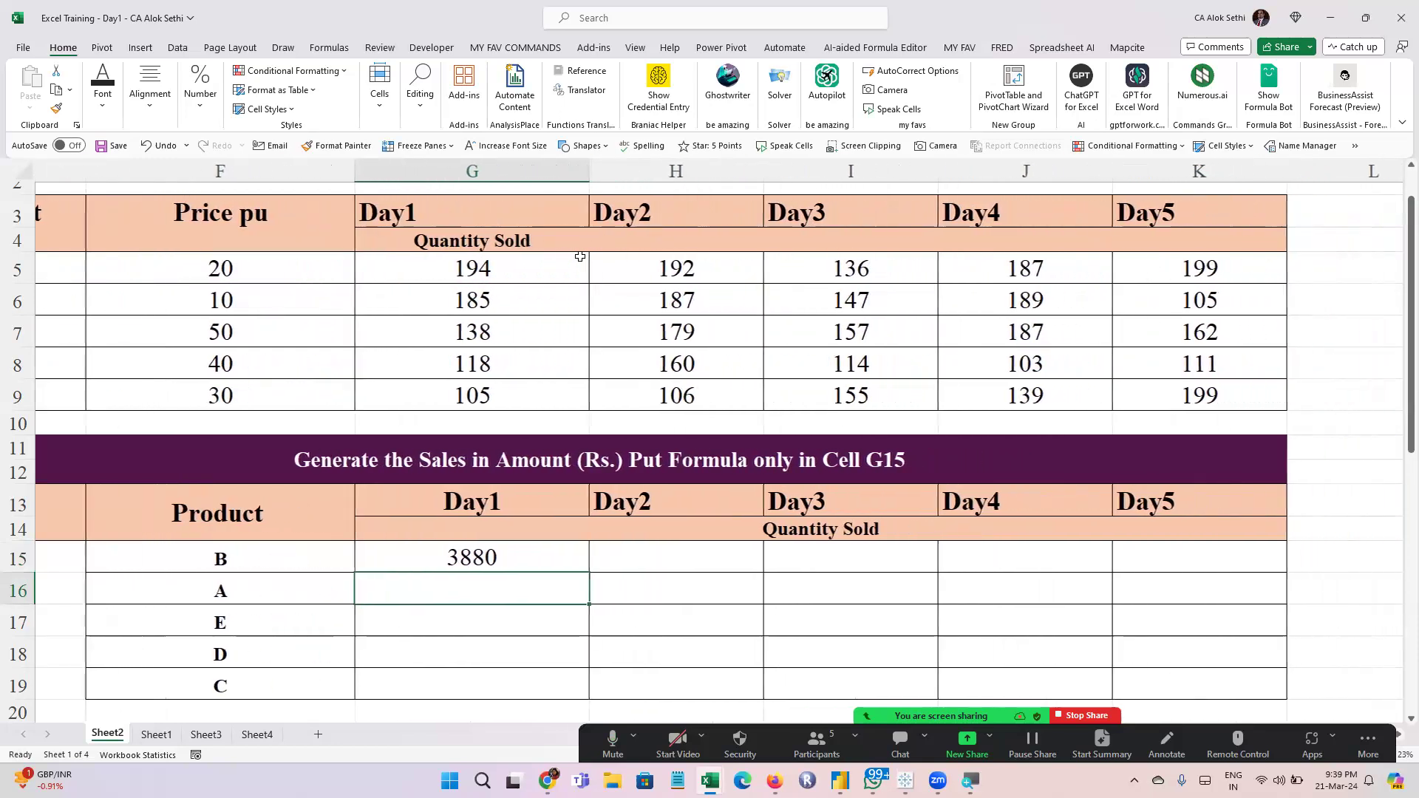
click(560, 558)
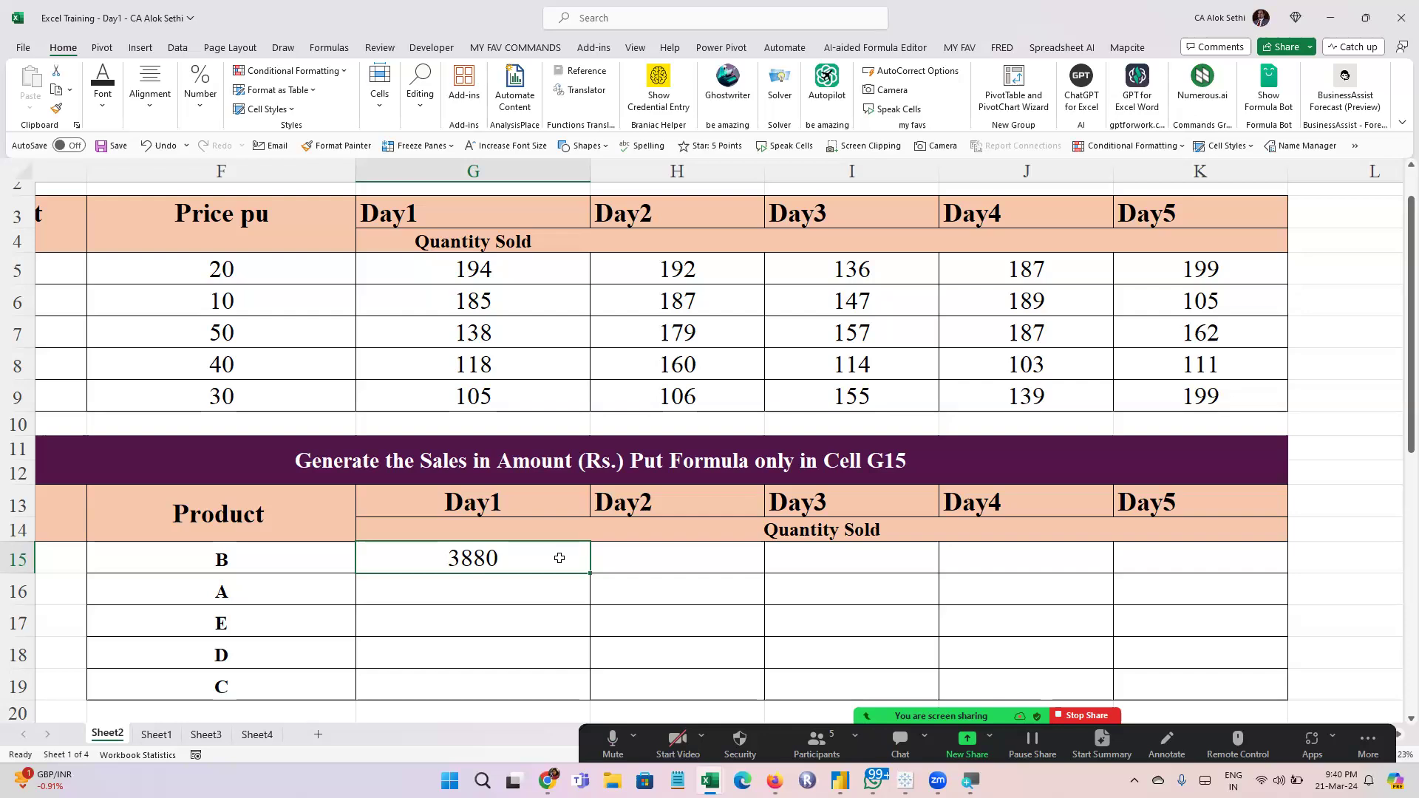
double_click(560, 558)
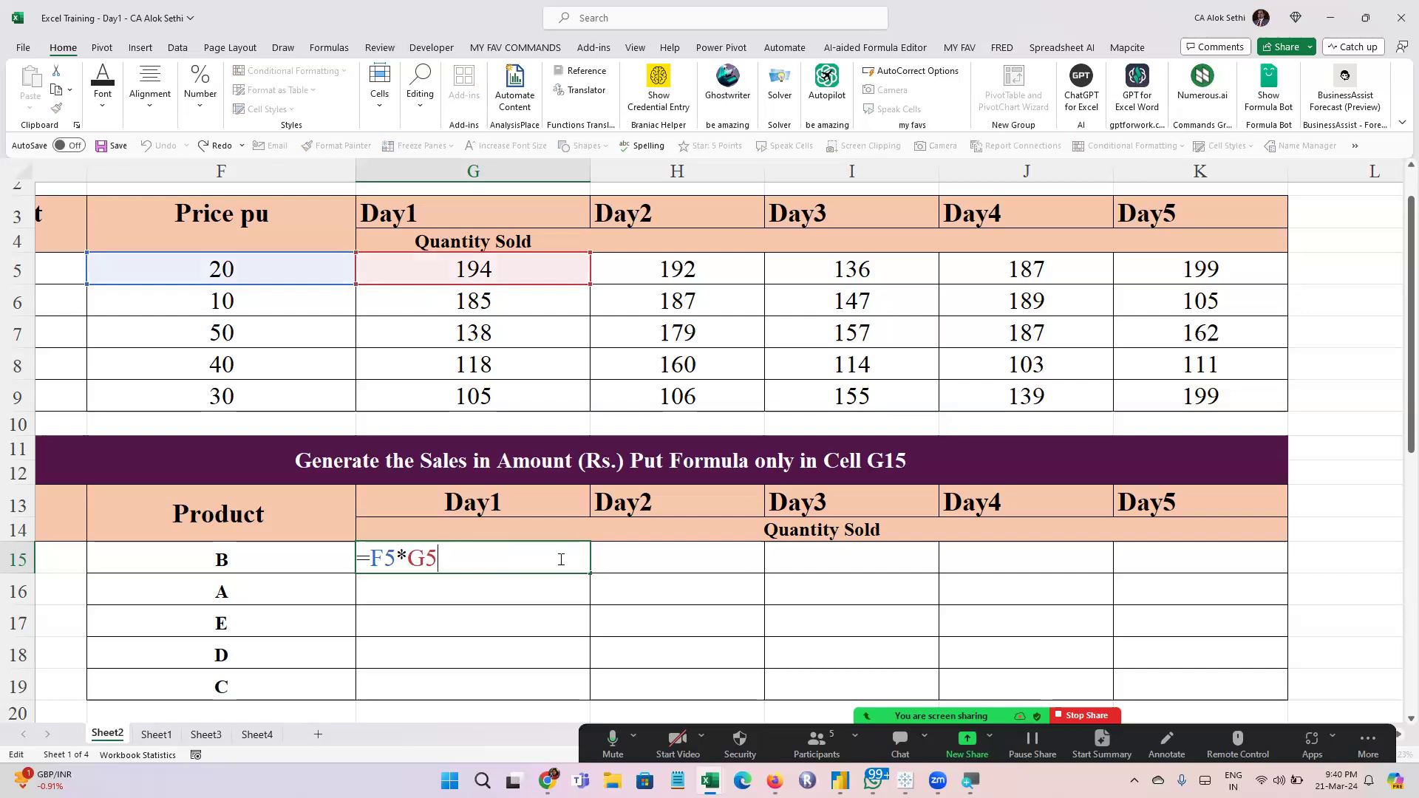
key(ctrl+Return)
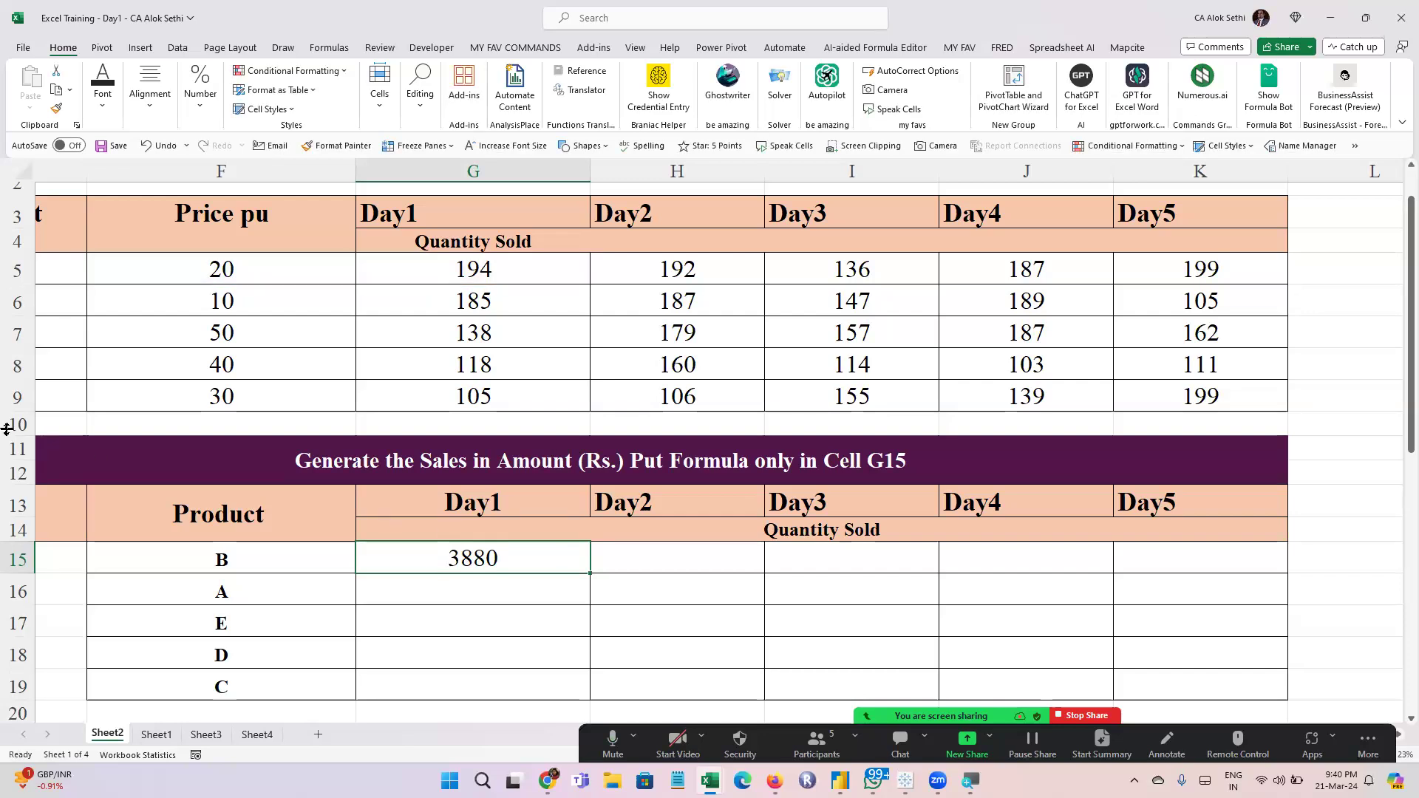
Narrow the Product column E and the Price pu column F so the tables fit in view
scroll(11, 428, left, 3)
scroll(10, 427, right, 10)
scroll(11, 427, left, 6)
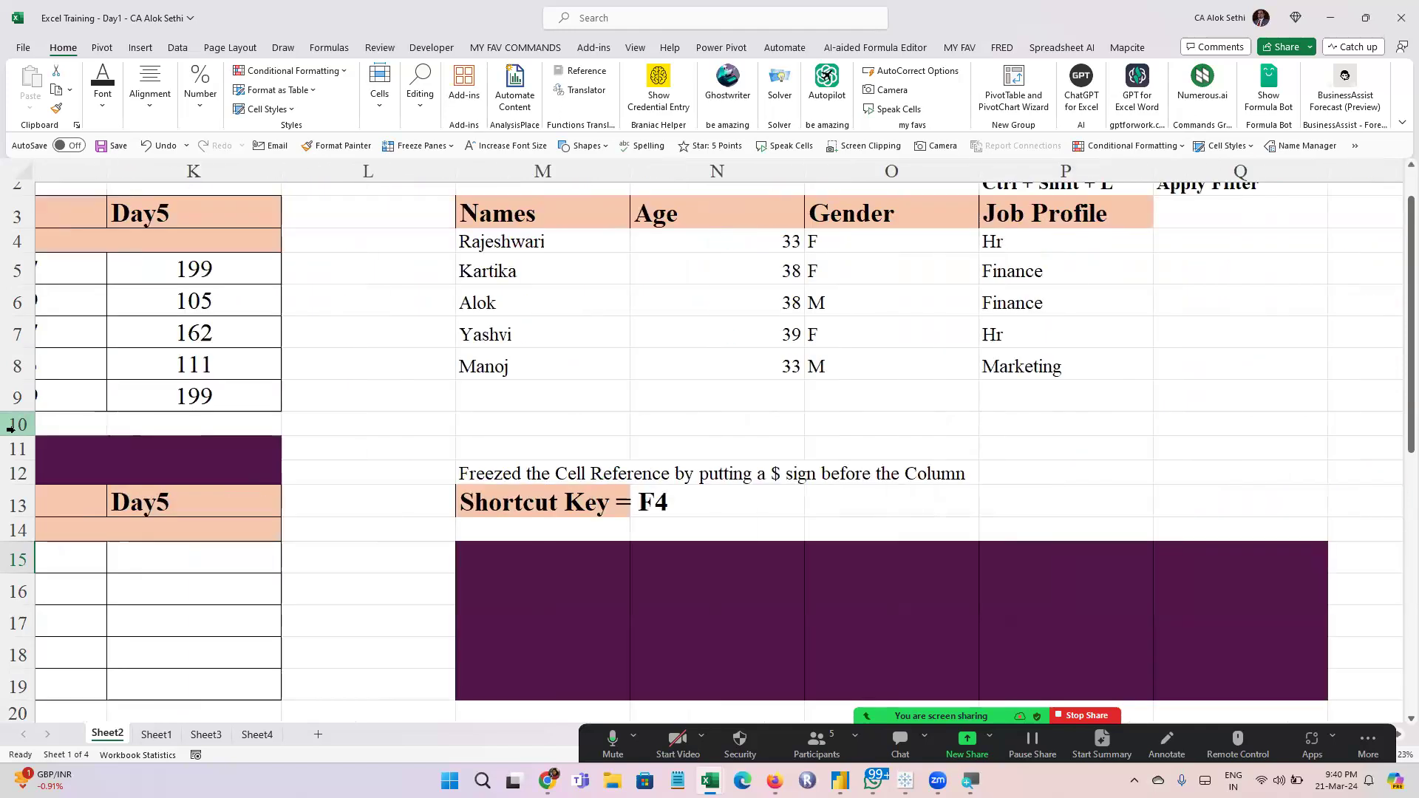
scroll(10, 427, left, 4)
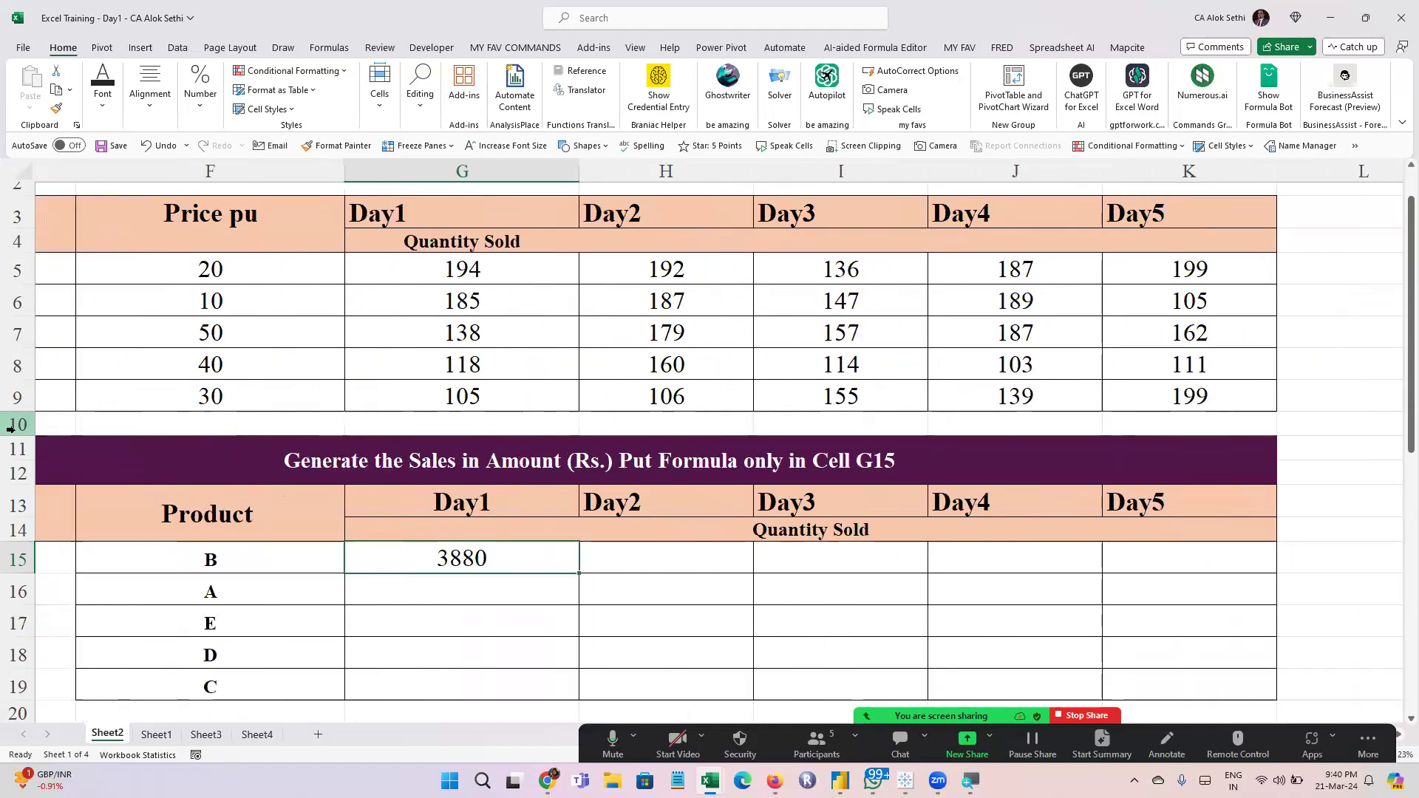
scroll(10, 428, right, 1)
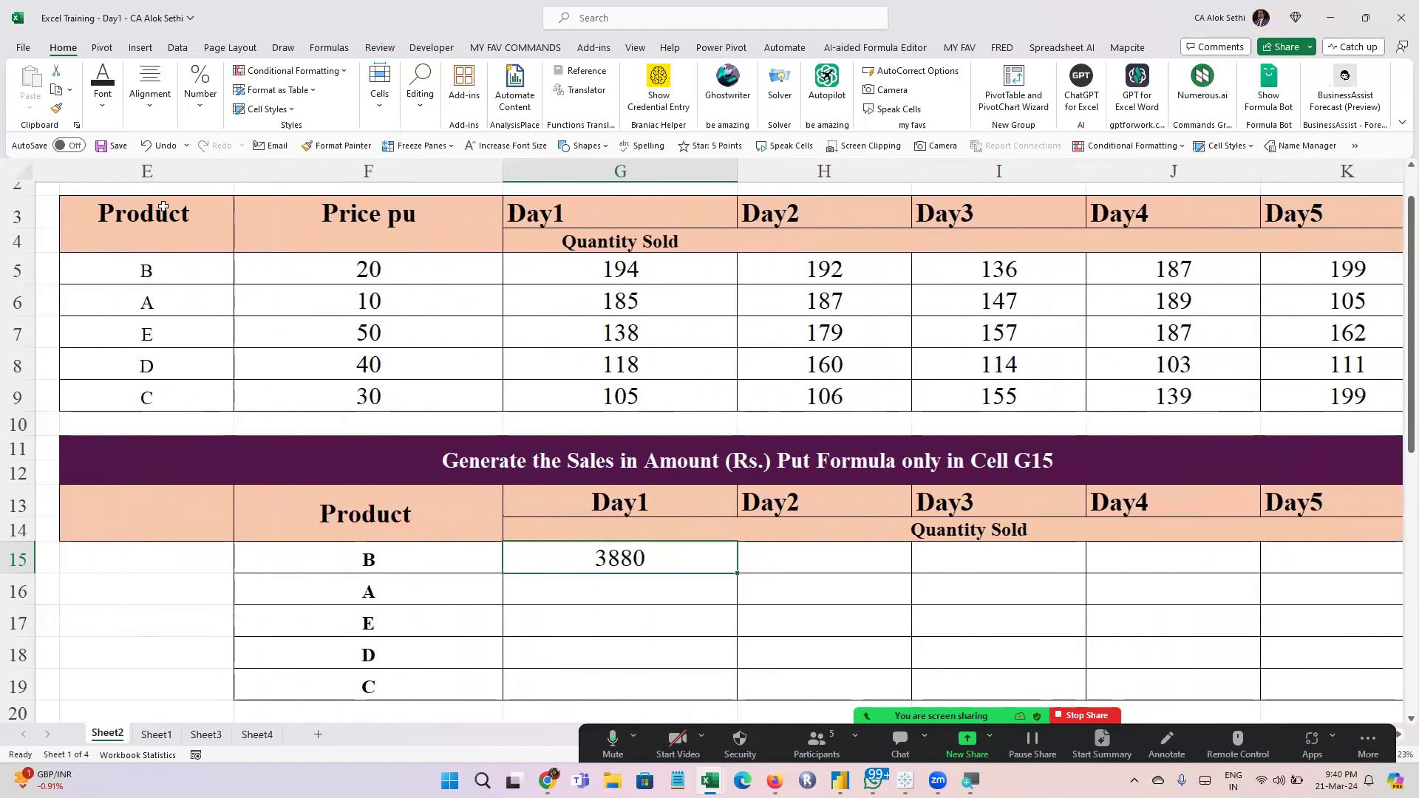
drag(232, 171, 193, 171)
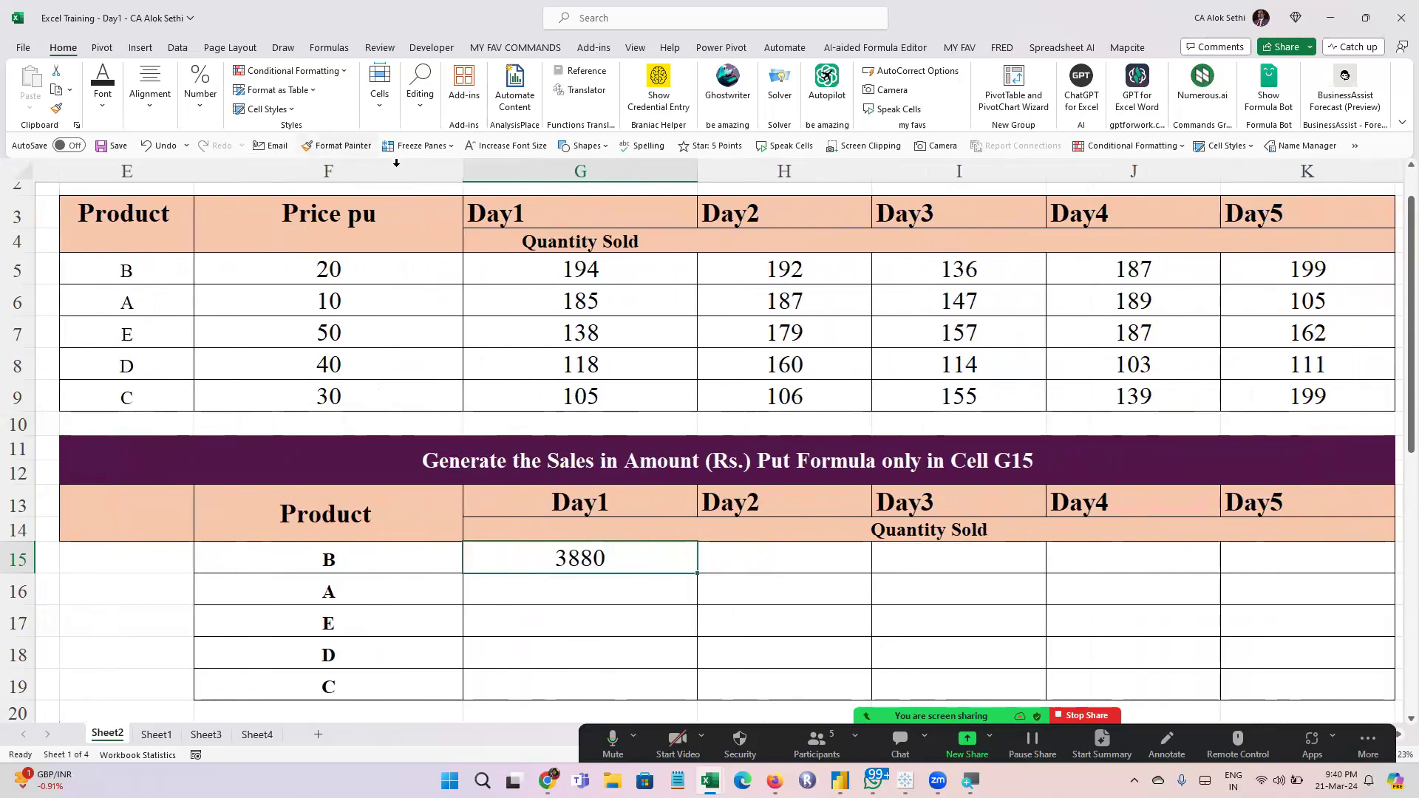
drag(470, 170, 389, 170)
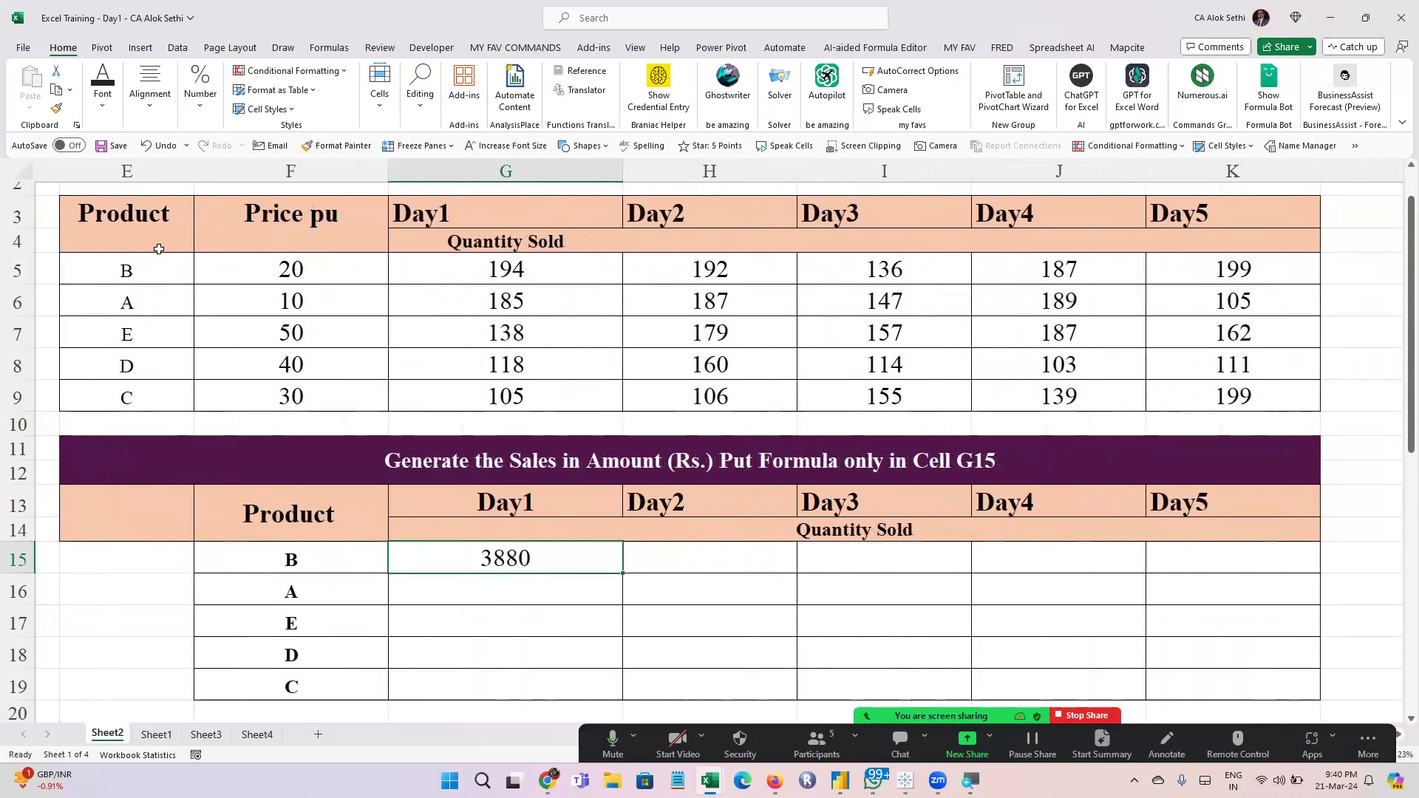
Center-align the Day1 to Day5 headers in G3:K3 of the upper table
drag(291, 268, 309, 395)
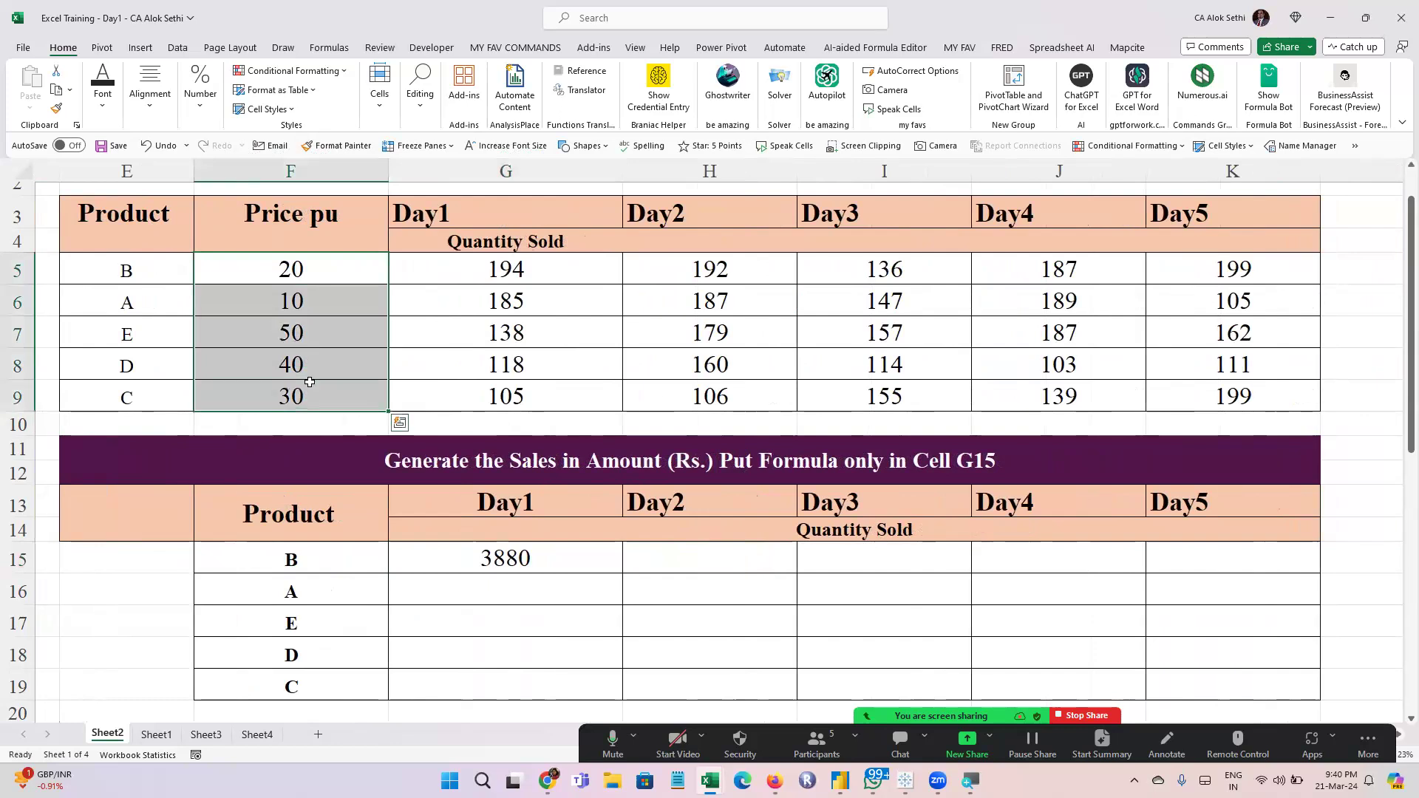
click(454, 213)
drag(454, 213, 1226, 269)
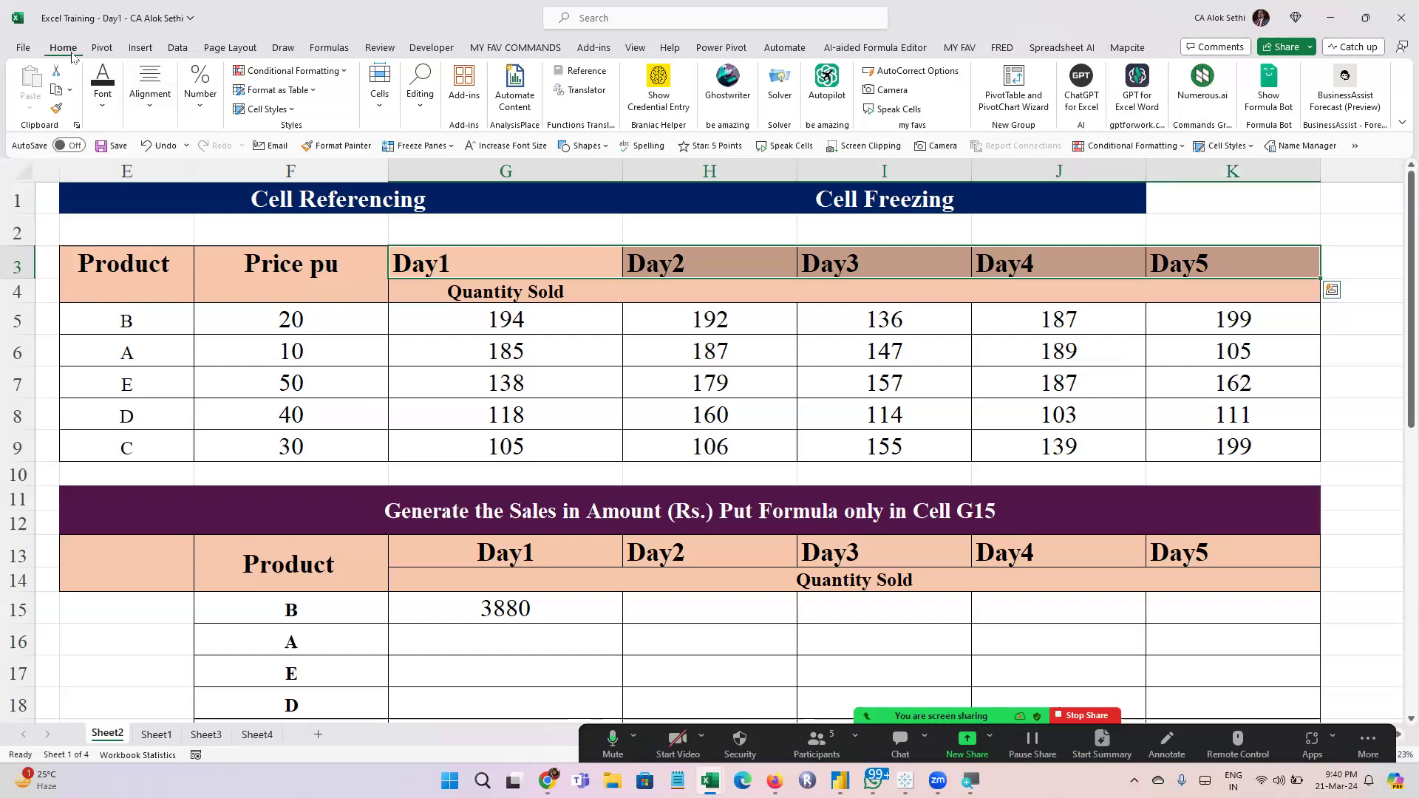
click(163, 116)
click(157, 169)
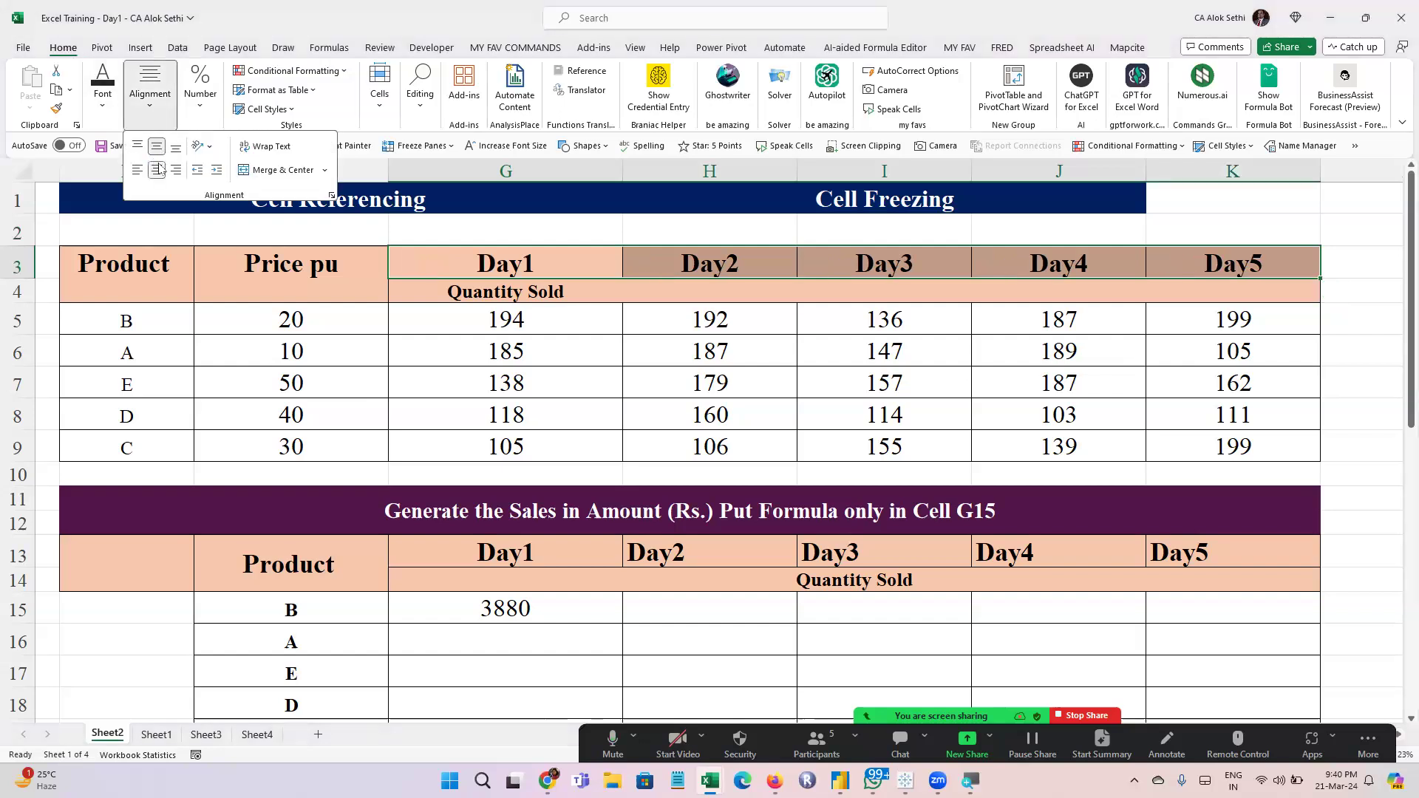
click(429, 289)
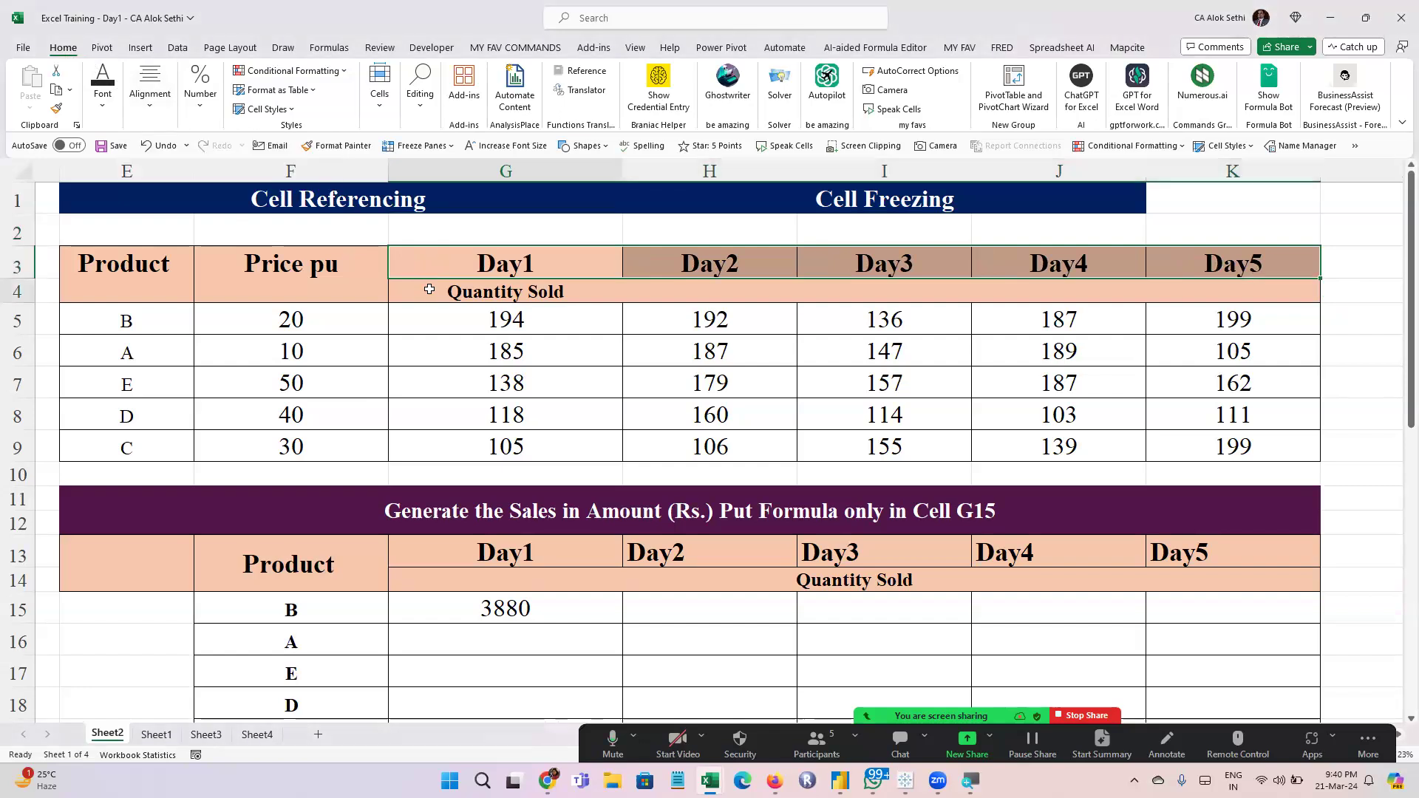
Merge and center the Quantity Sold heading across G4:K4 in the upper table
click(429, 289)
key(shift+Right)
key(shift+Right)
key(shift+Right)
key(shift+Right)
key(shift+Right)
key(shift+Left)
key(shift+Left)
key(shift+Right)
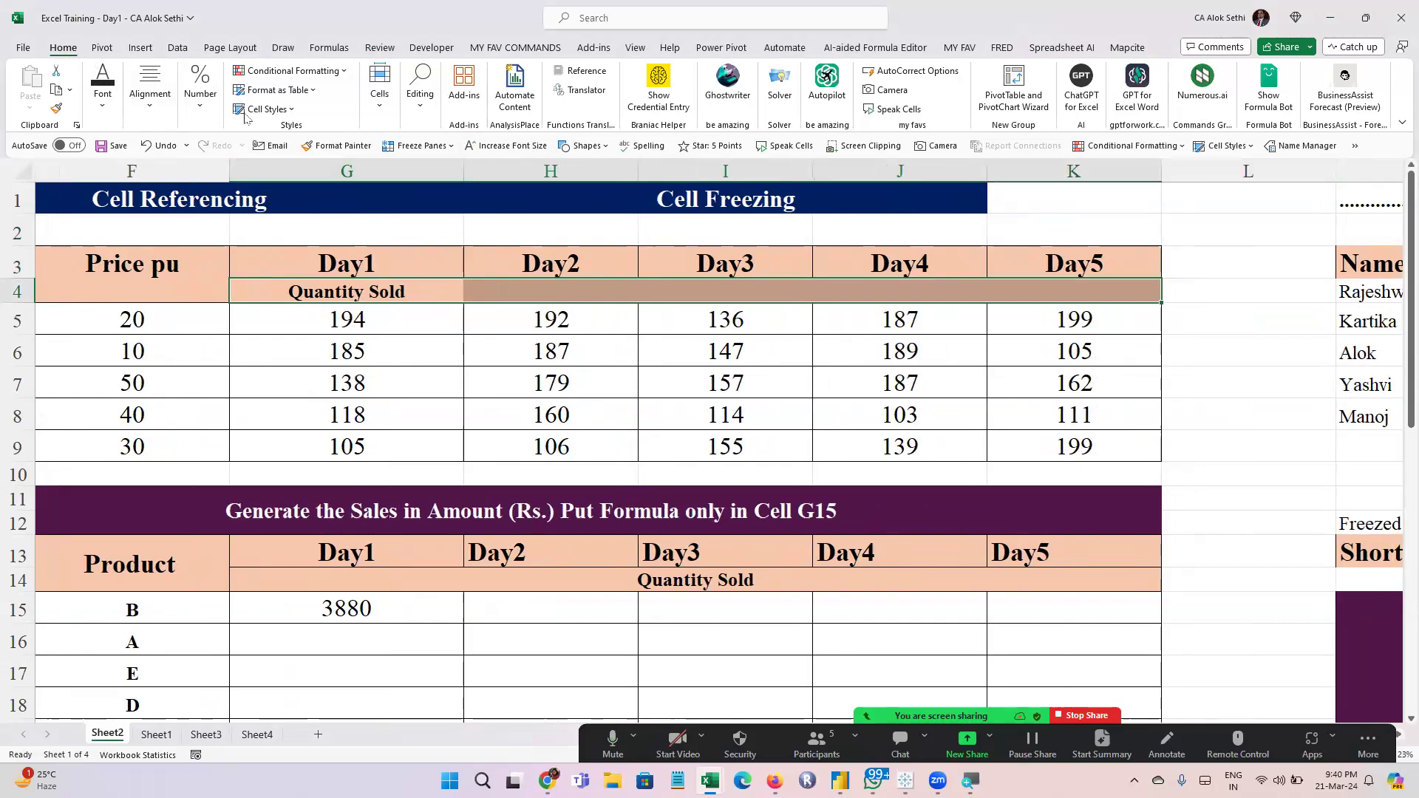
click(158, 111)
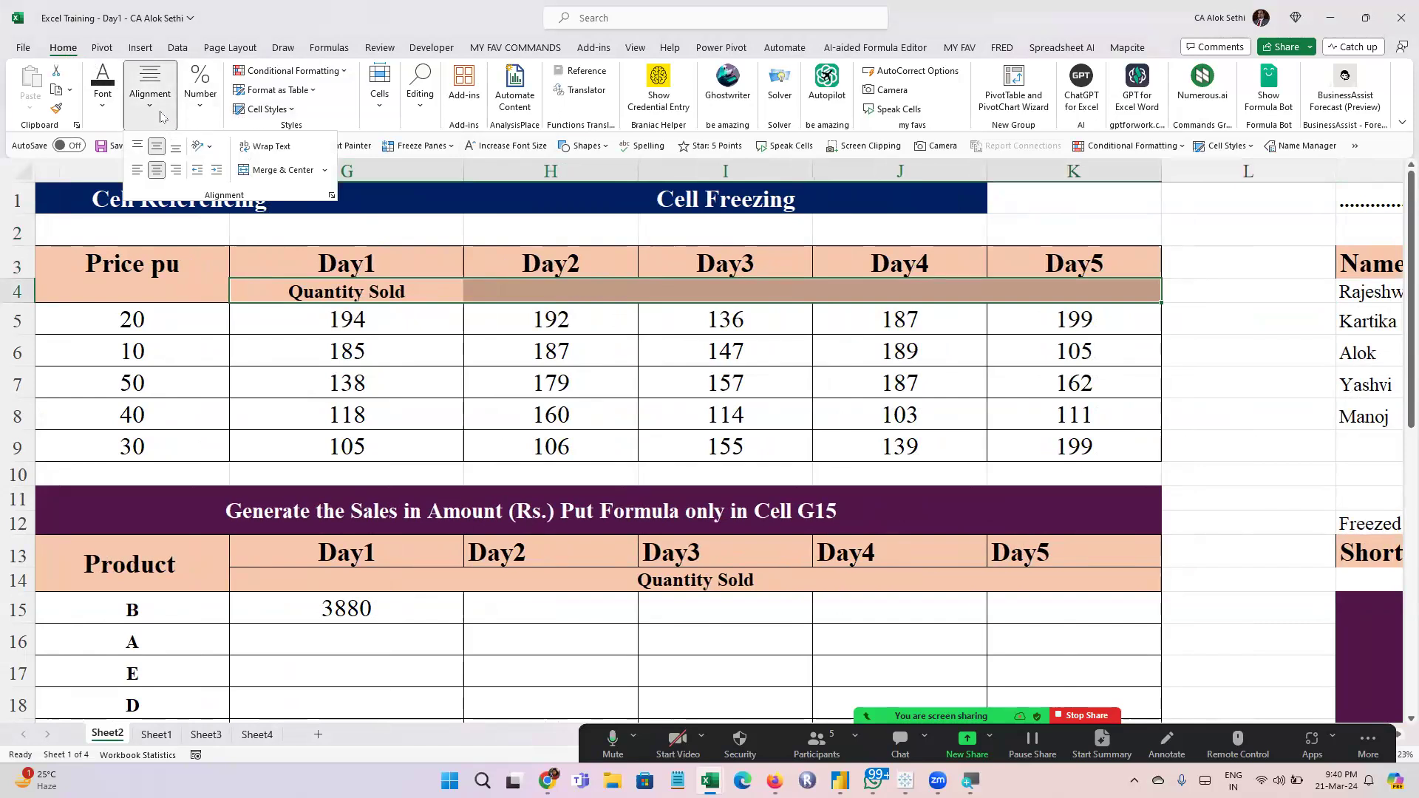
click(250, 171)
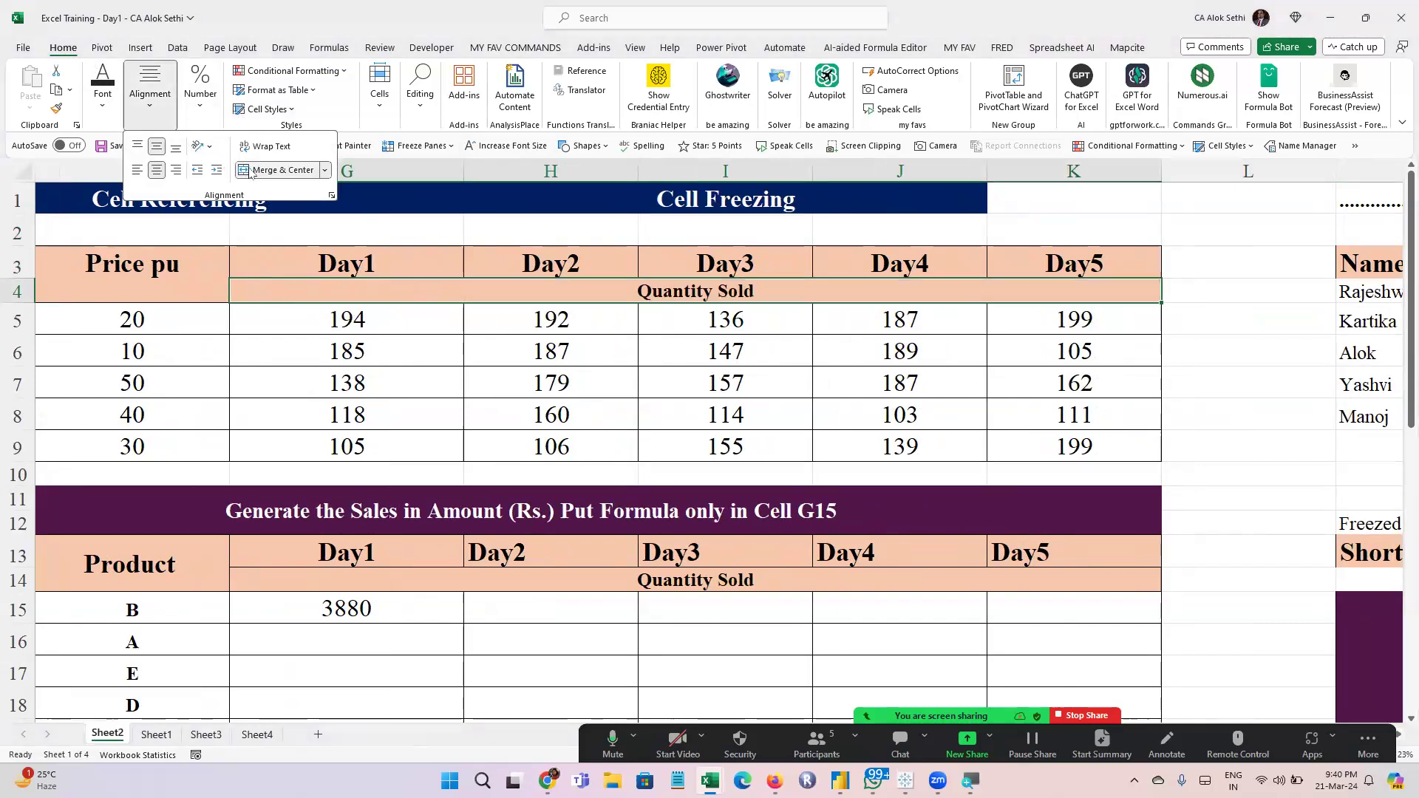
click(304, 420)
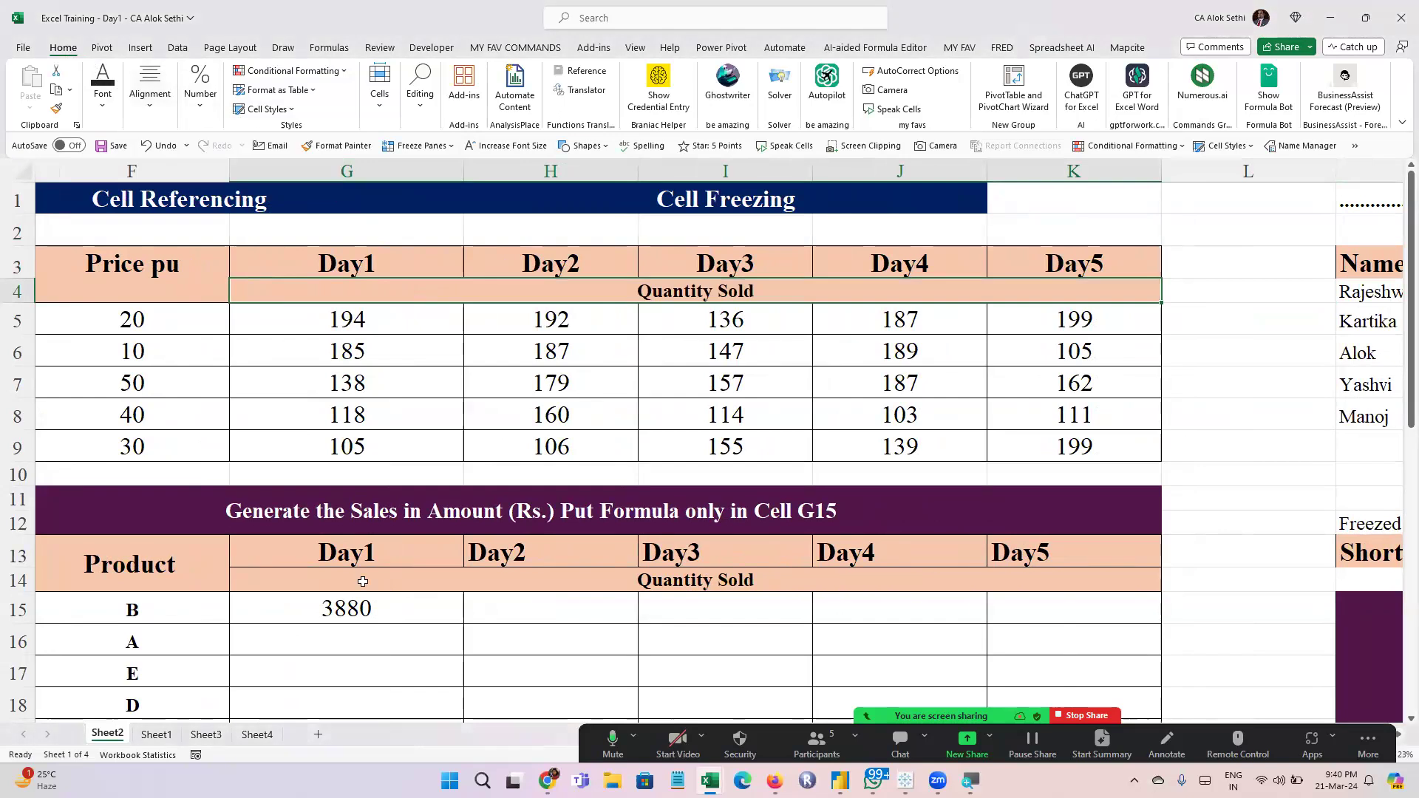
Examine the price in F5 and the references used by the G15 formula
click(351, 606)
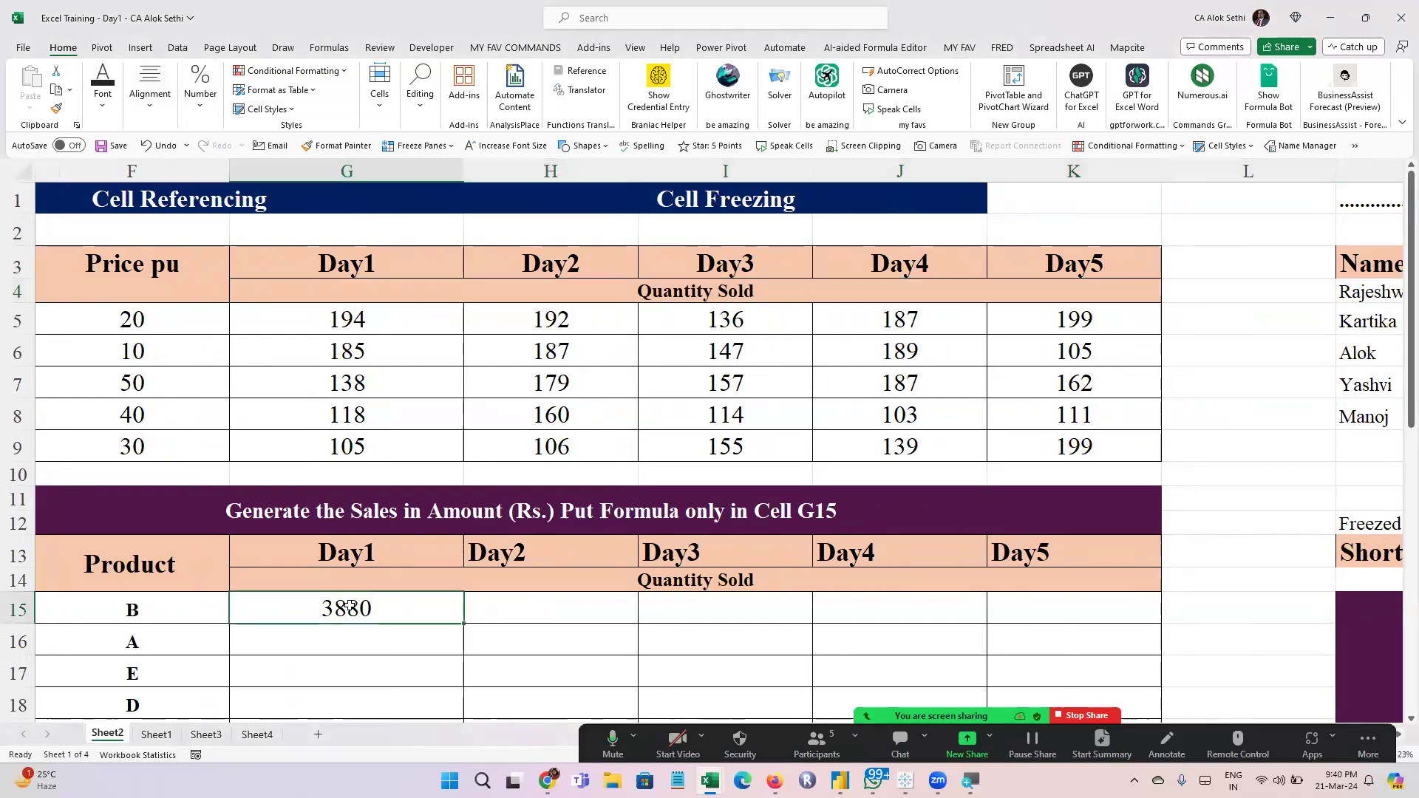
scroll(351, 606, down, 1)
scroll(350, 607, up, 1)
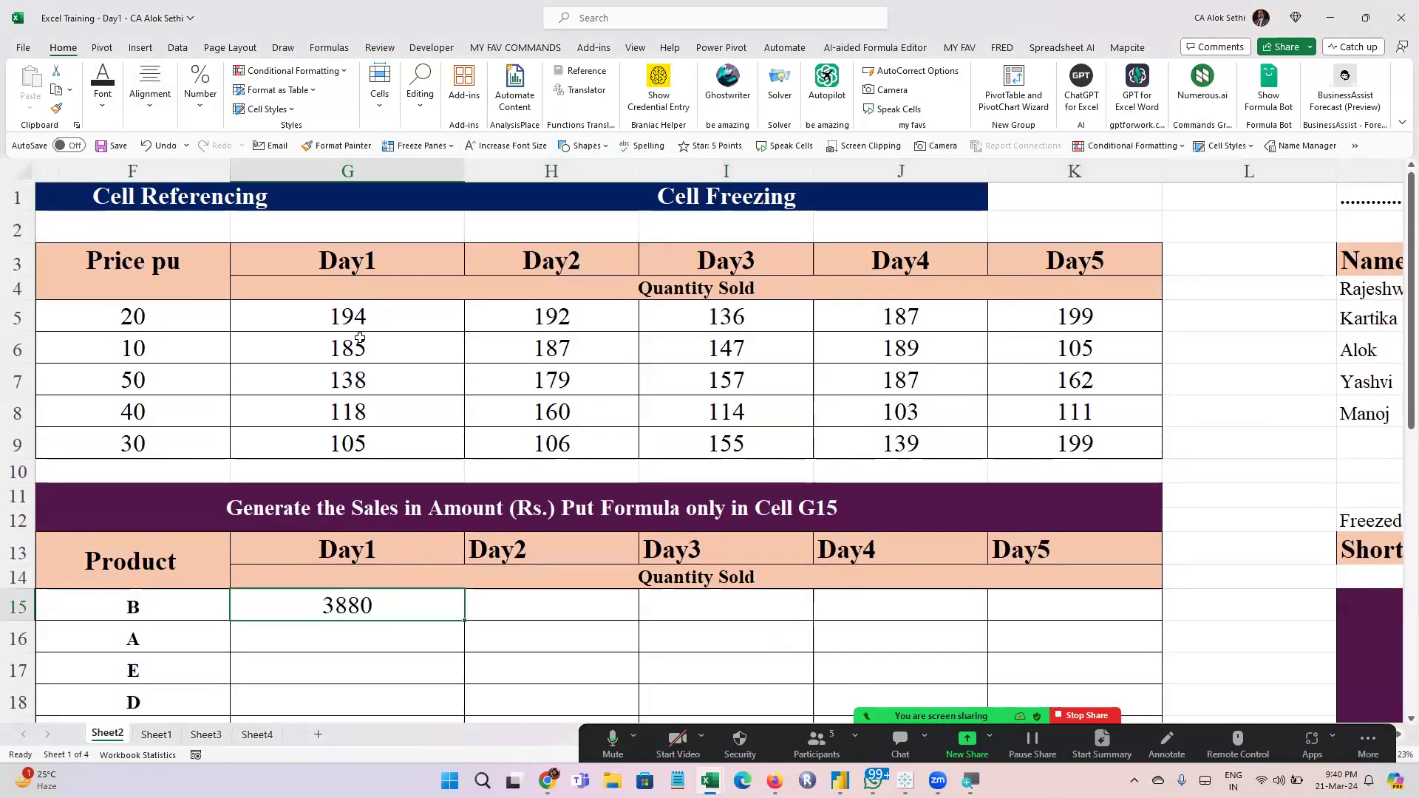
click(175, 332)
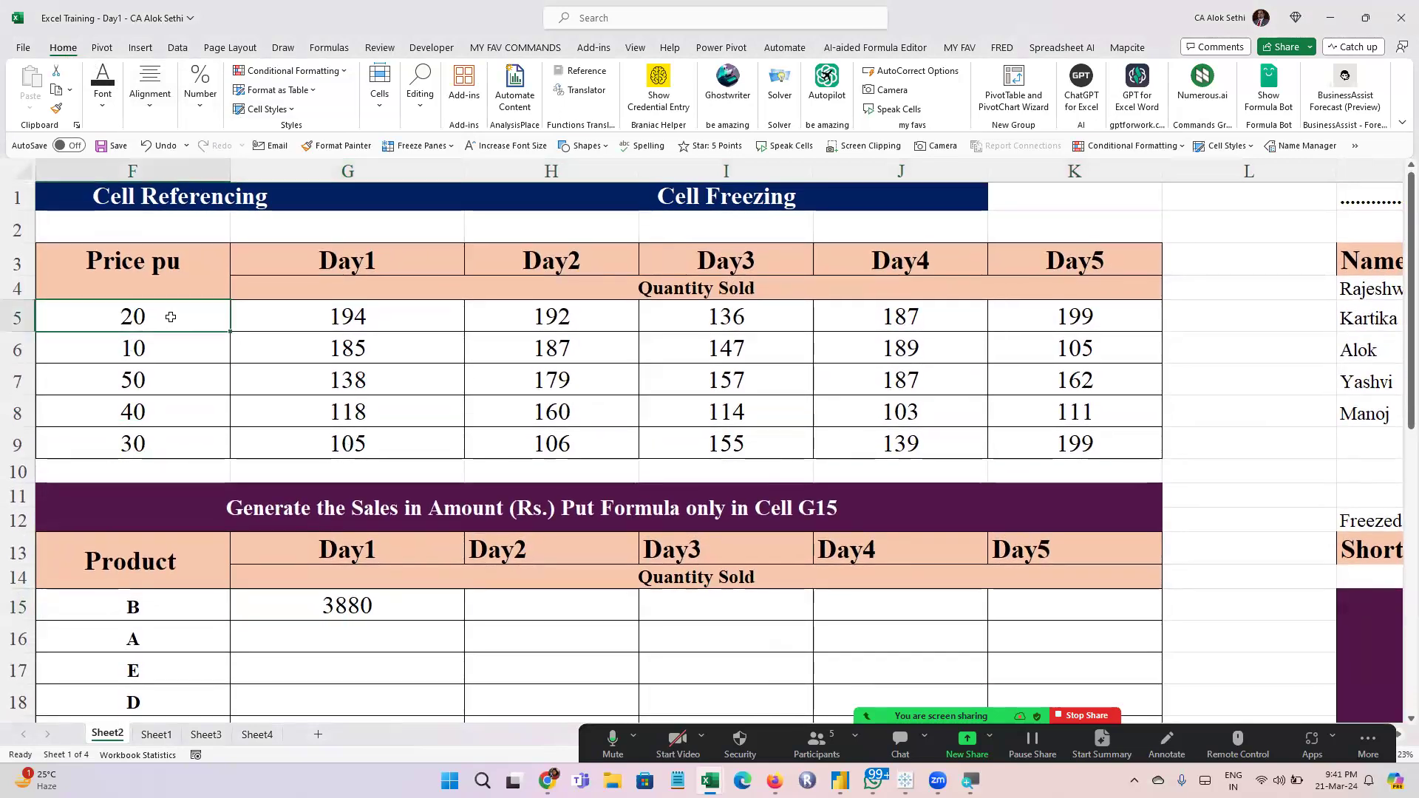
click(360, 608)
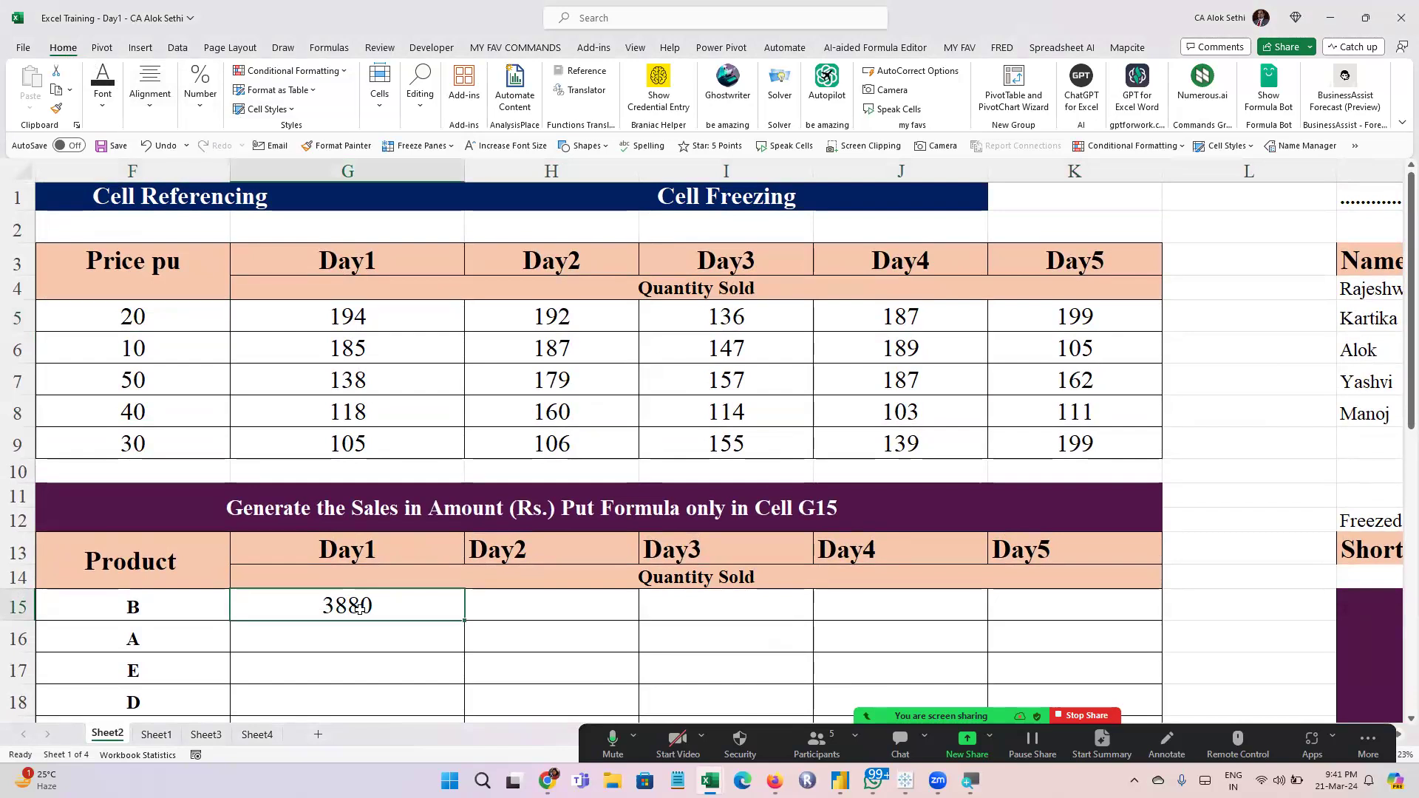
double_click(360, 608)
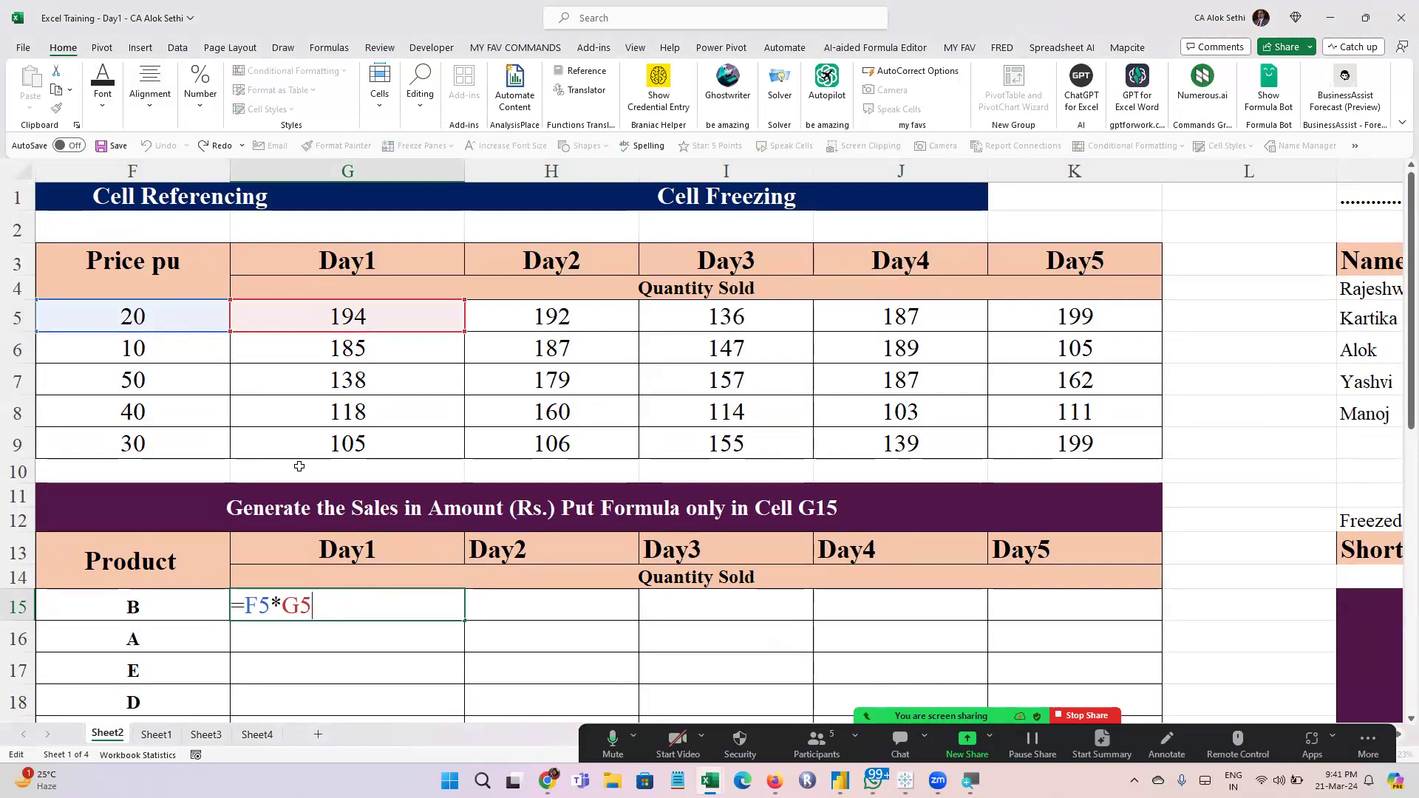
key(Return)
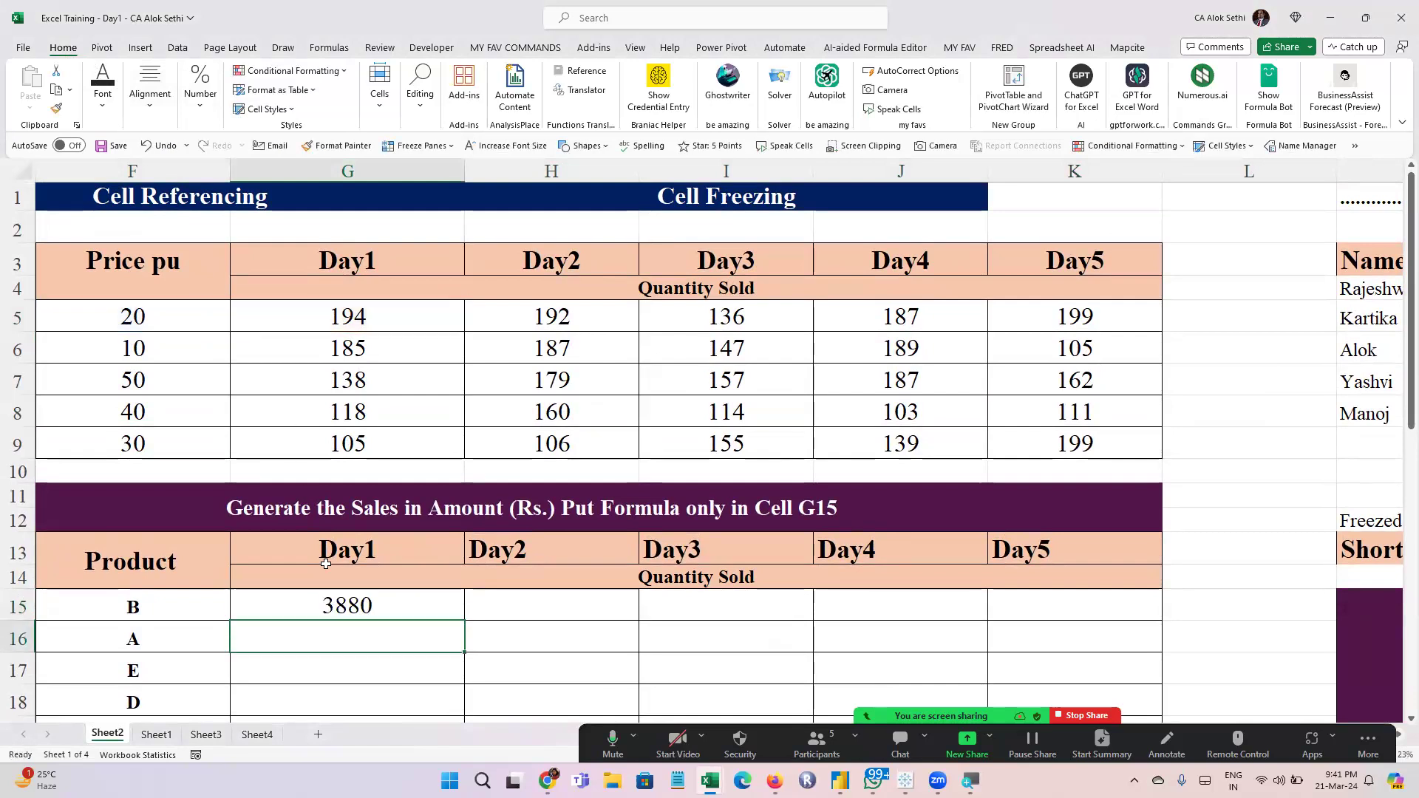
Hide the floating meeting controls that cover the lower part of the worksheet
scroll(325, 564, down, 1)
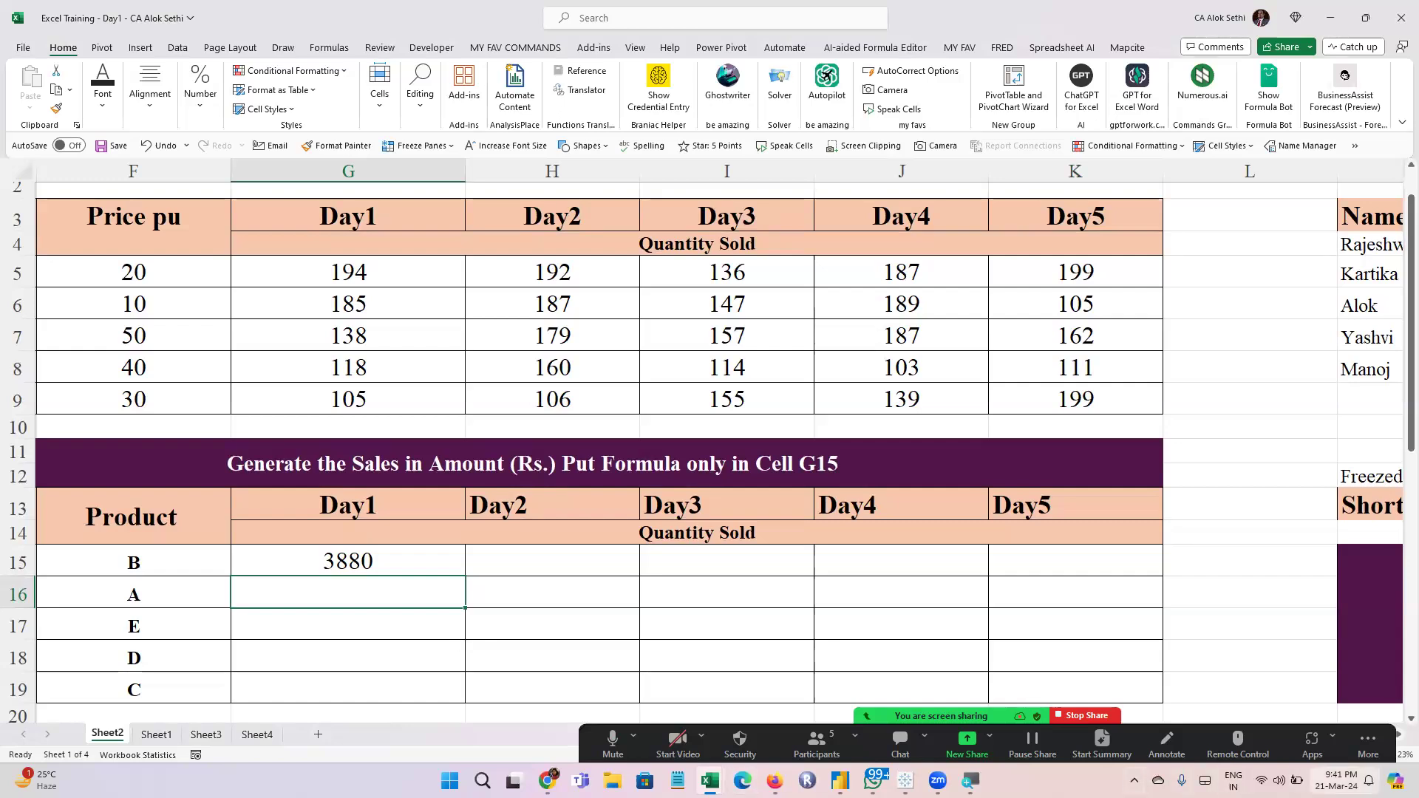
click(1368, 743)
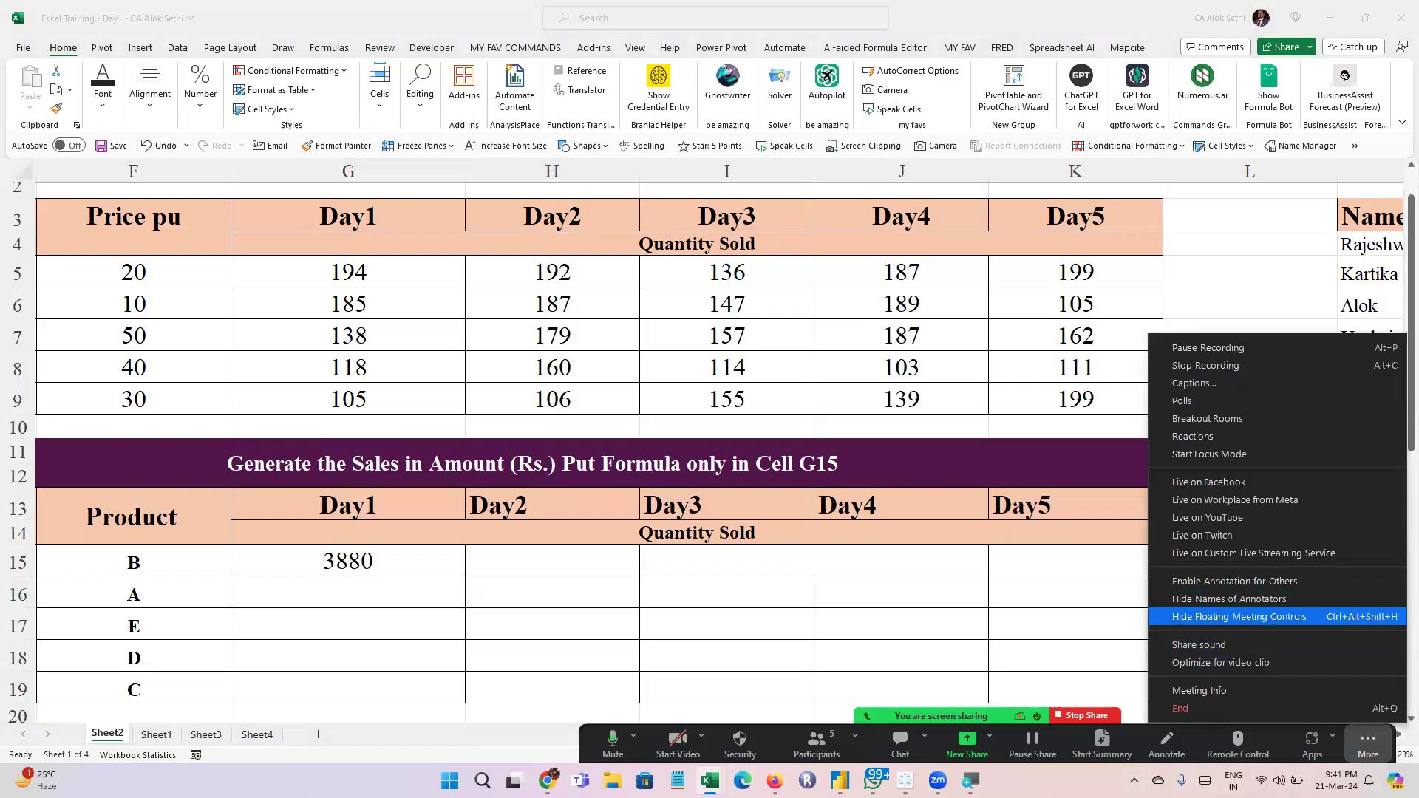
click(1239, 617)
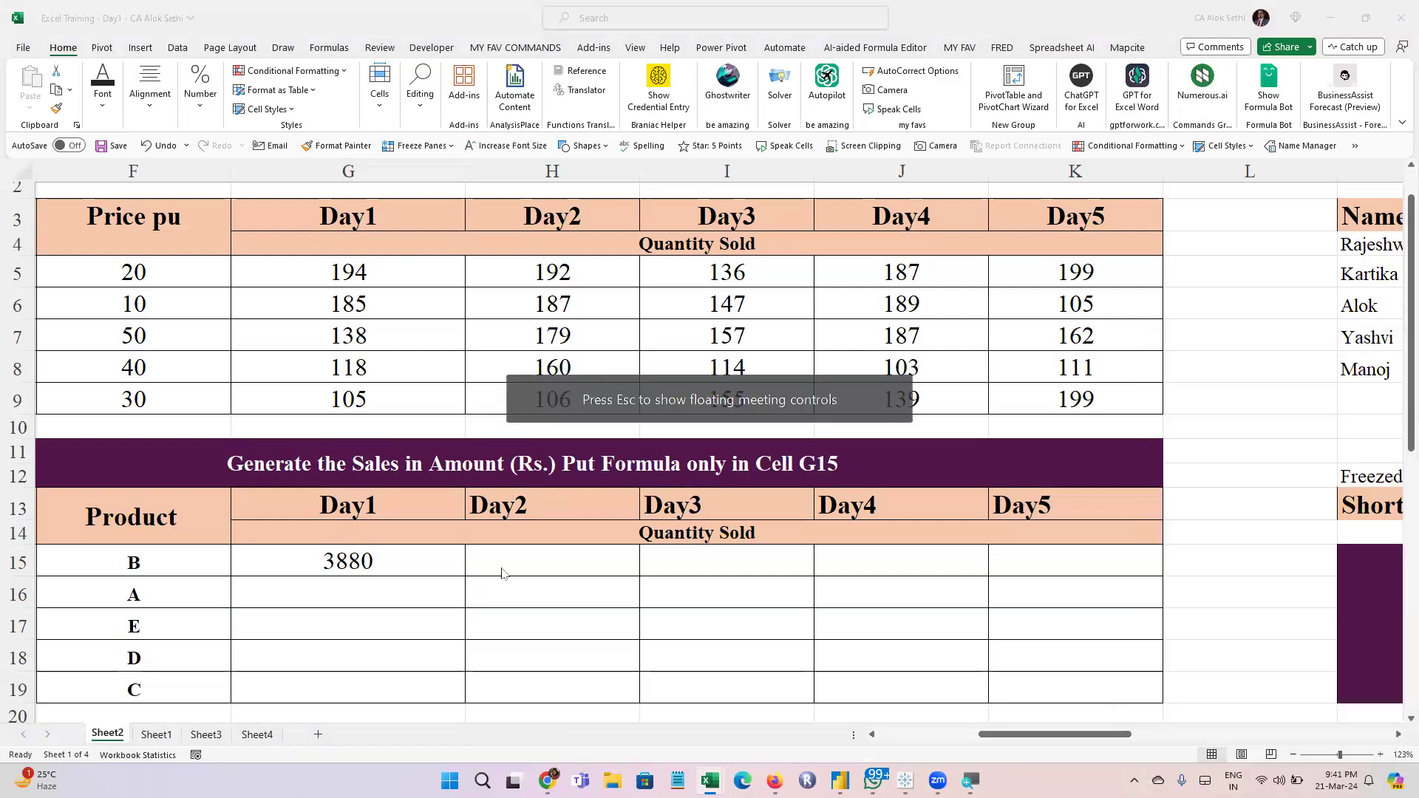
Enlarge the worksheet and inspect which cells the Day1 sales formula for product B multiplies
click(429, 555)
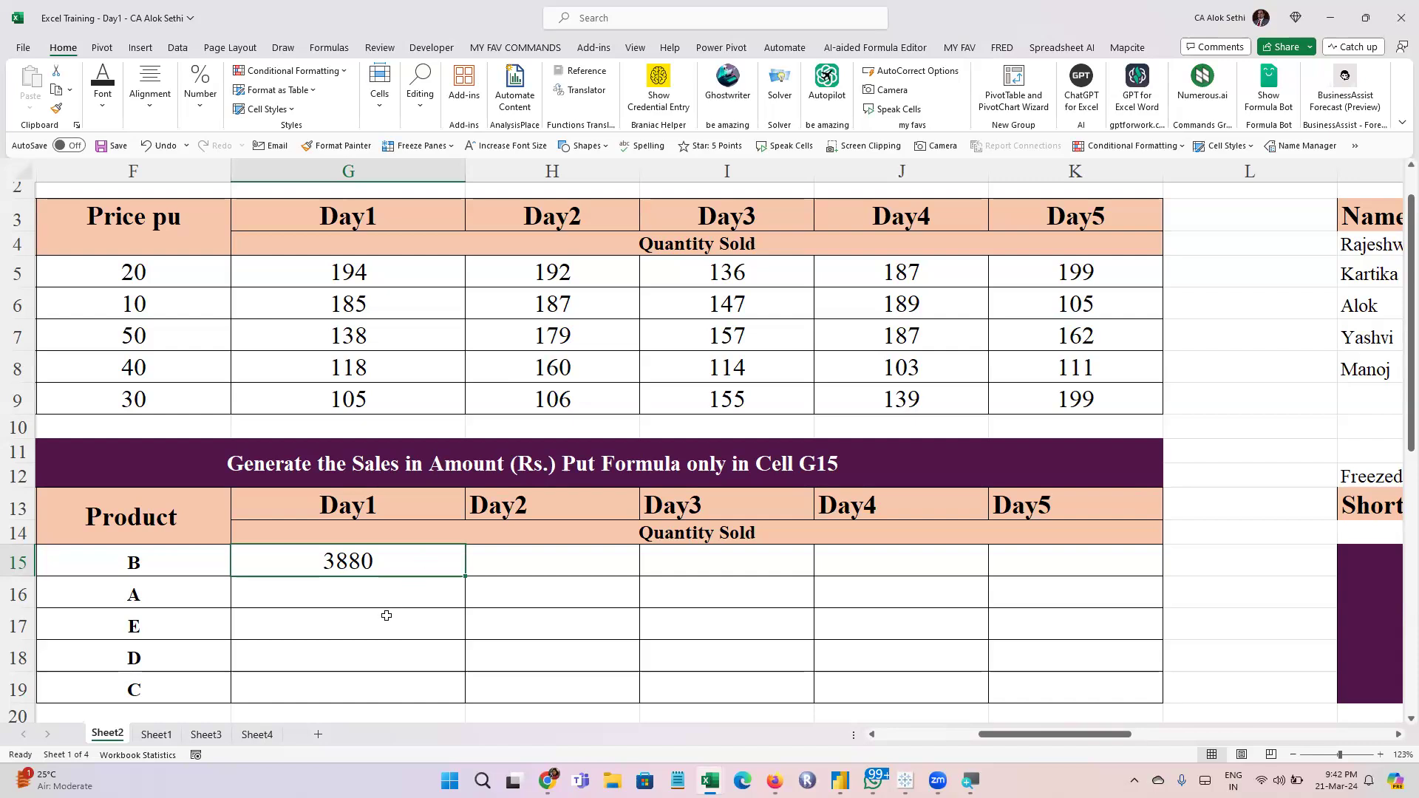
scroll(386, 615, up, 3)
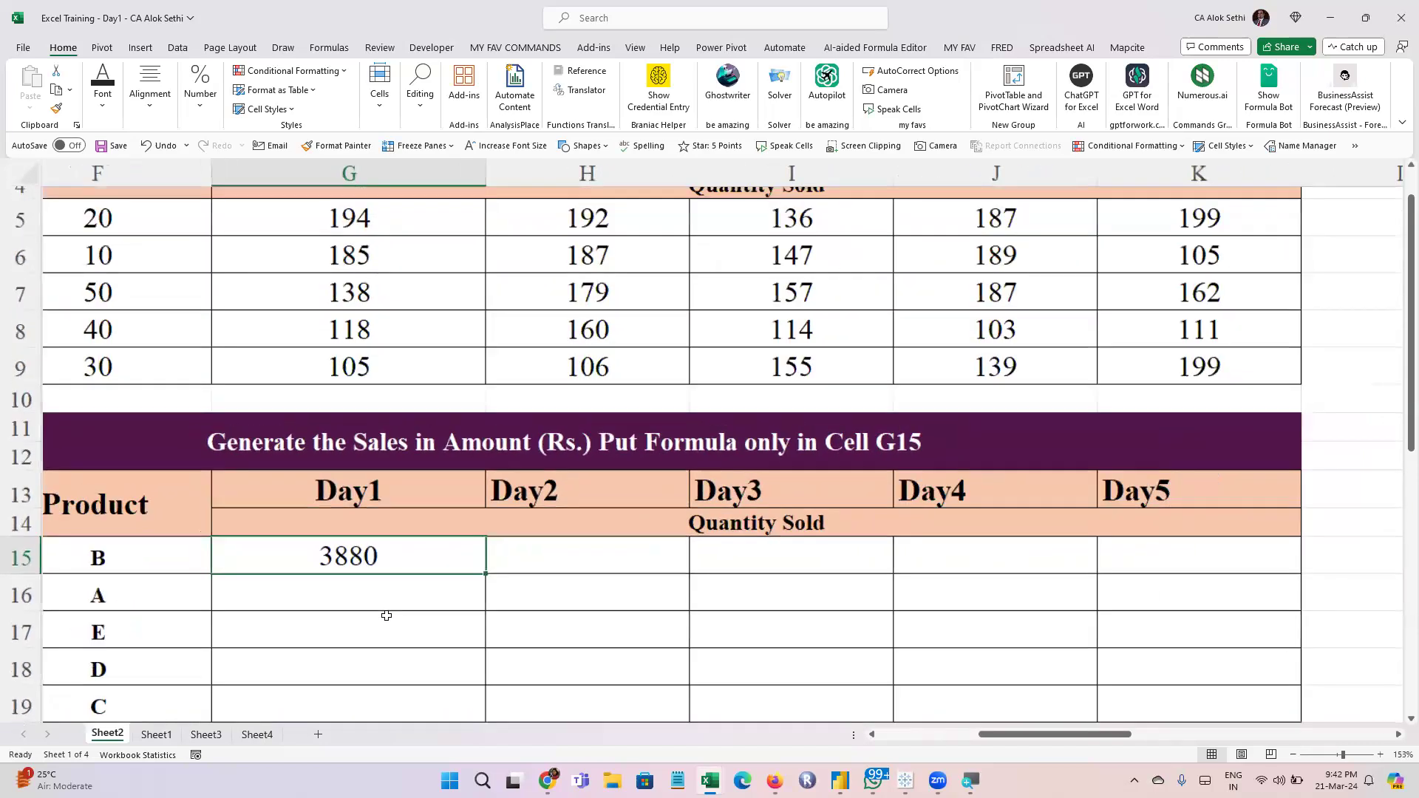
double_click(379, 568)
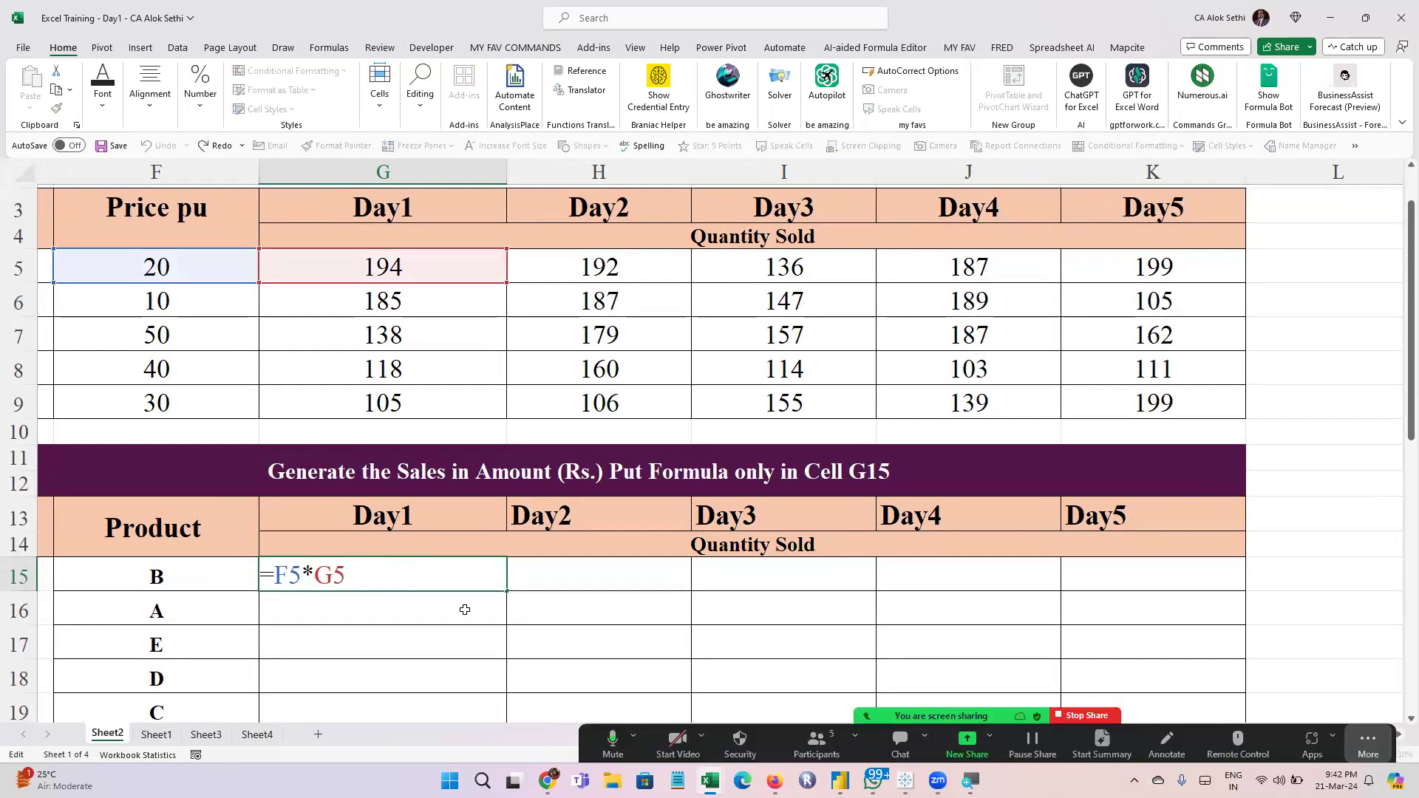
key(ctrl+Return)
key(ctrl+c)
drag(526, 582, 1092, 577)
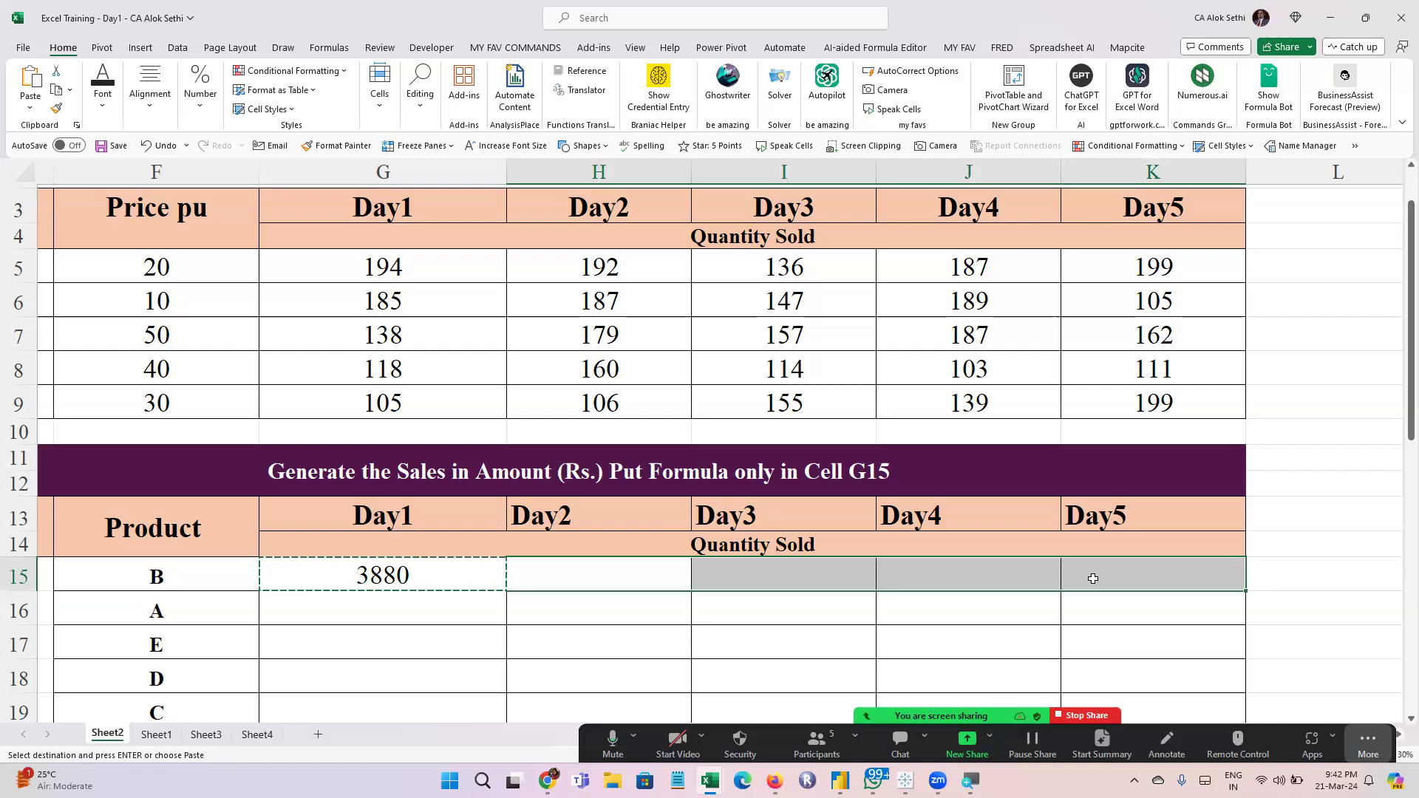
key(Escape)
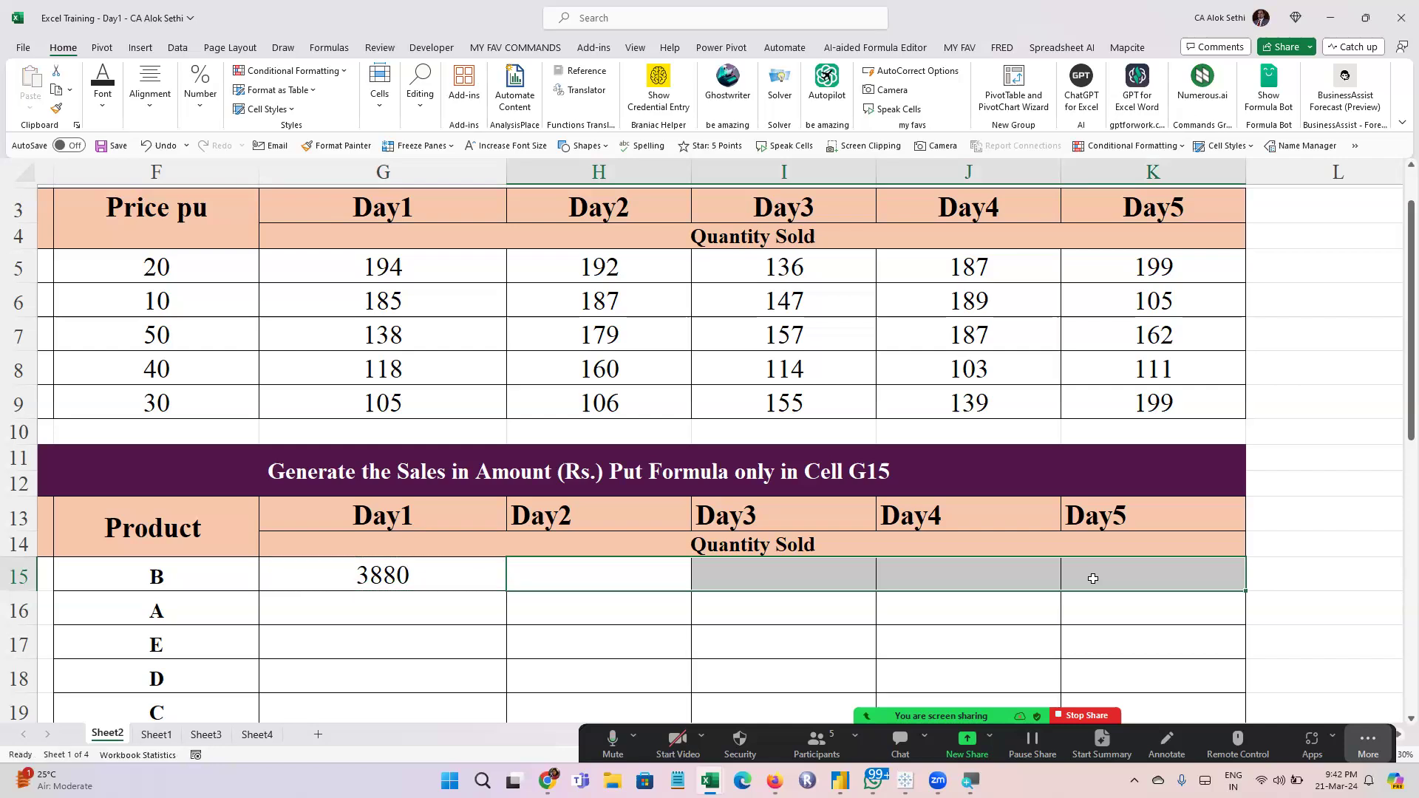
Fill the G15 formula across row 15 through K15 for Day2 to Day5
click(403, 560)
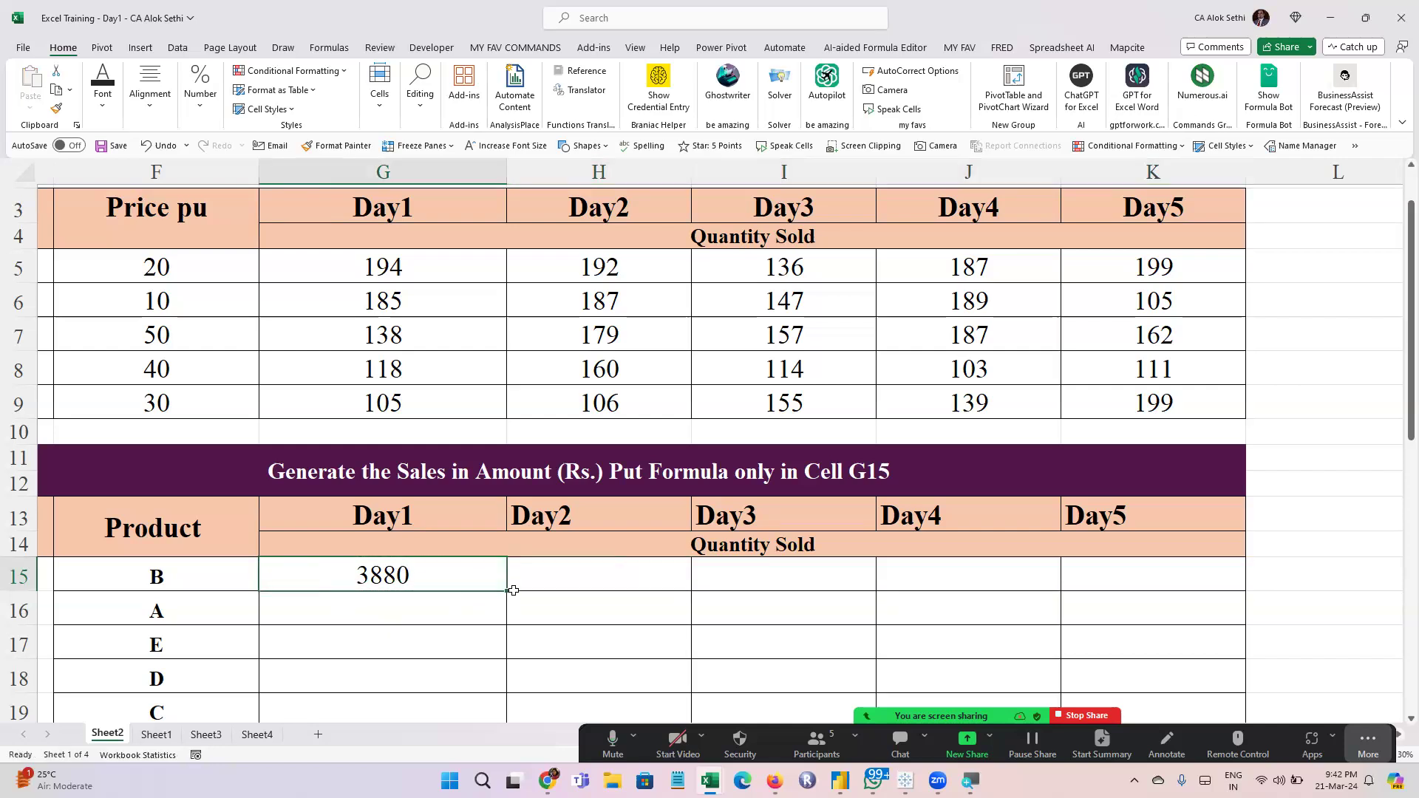
drag(507, 590, 1275, 649)
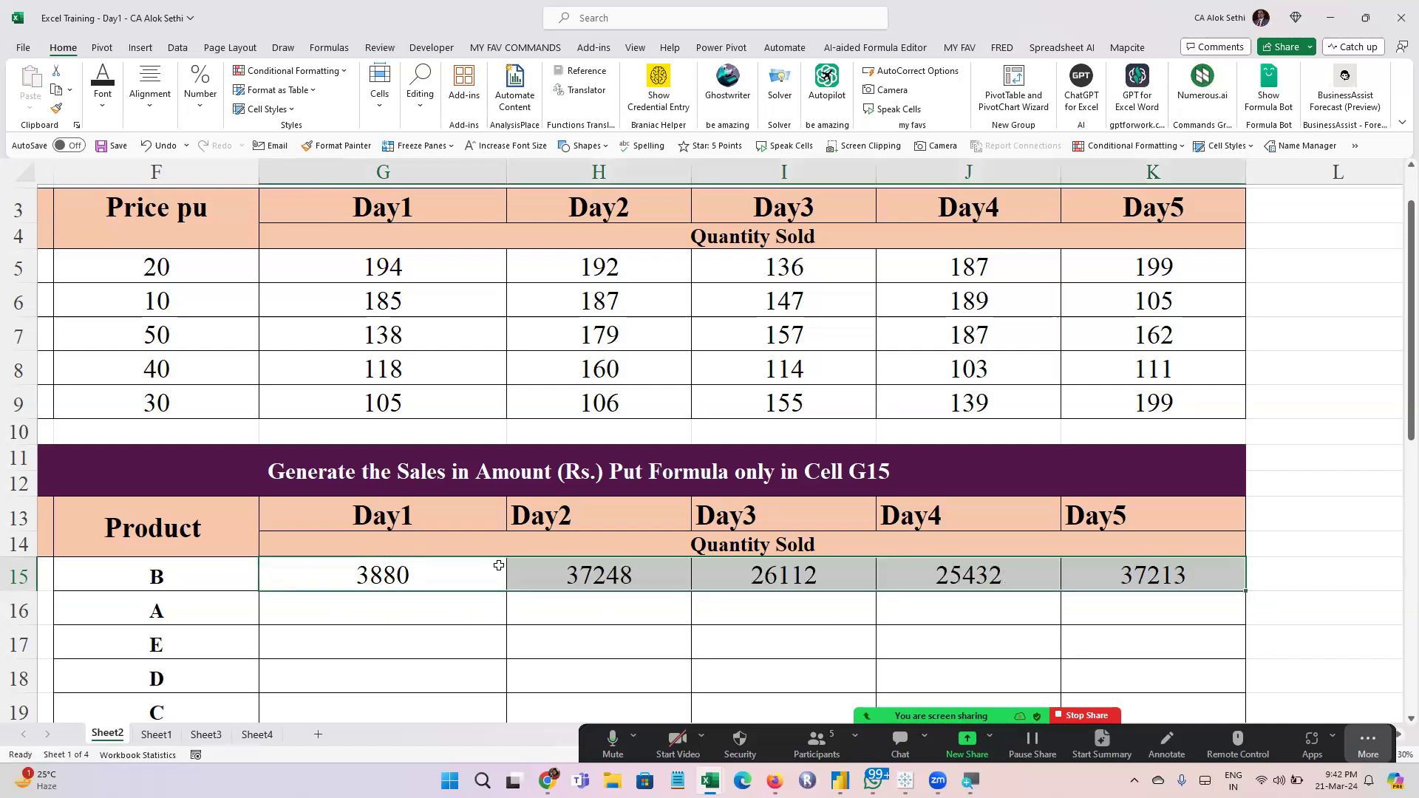
Inspect which cells the product B sales formulas in H15 through K15 multiply
click(610, 575)
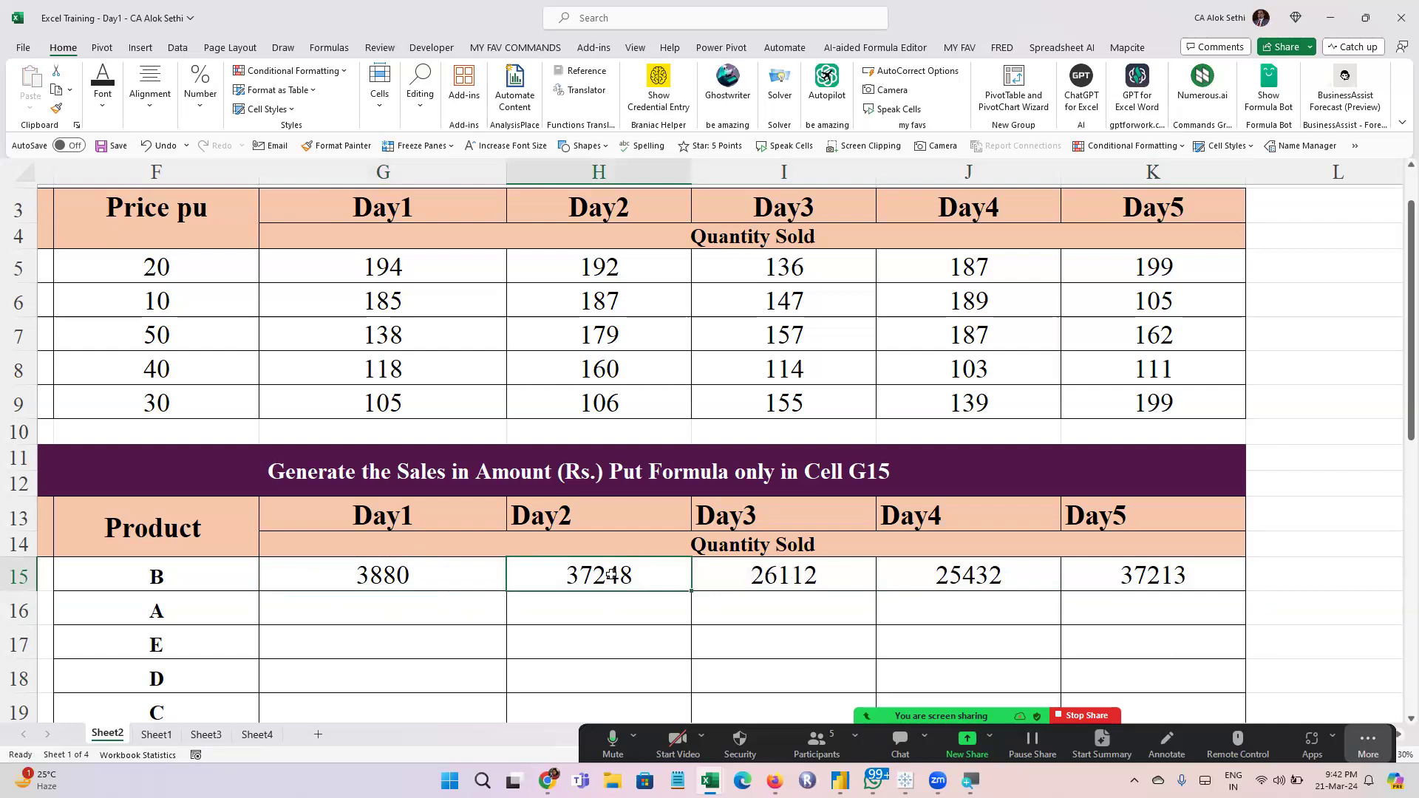
double_click(611, 575)
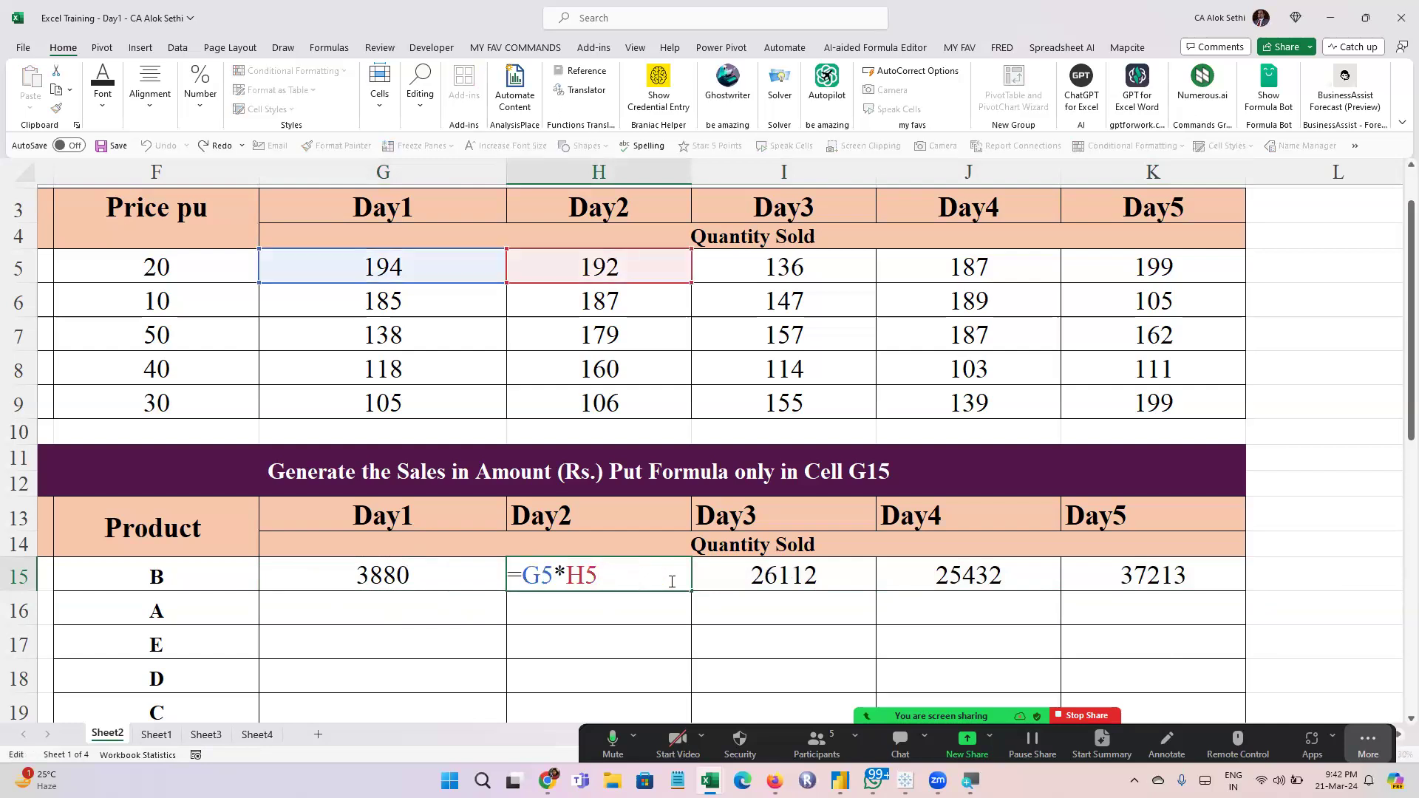
click(788, 586)
double_click(788, 585)
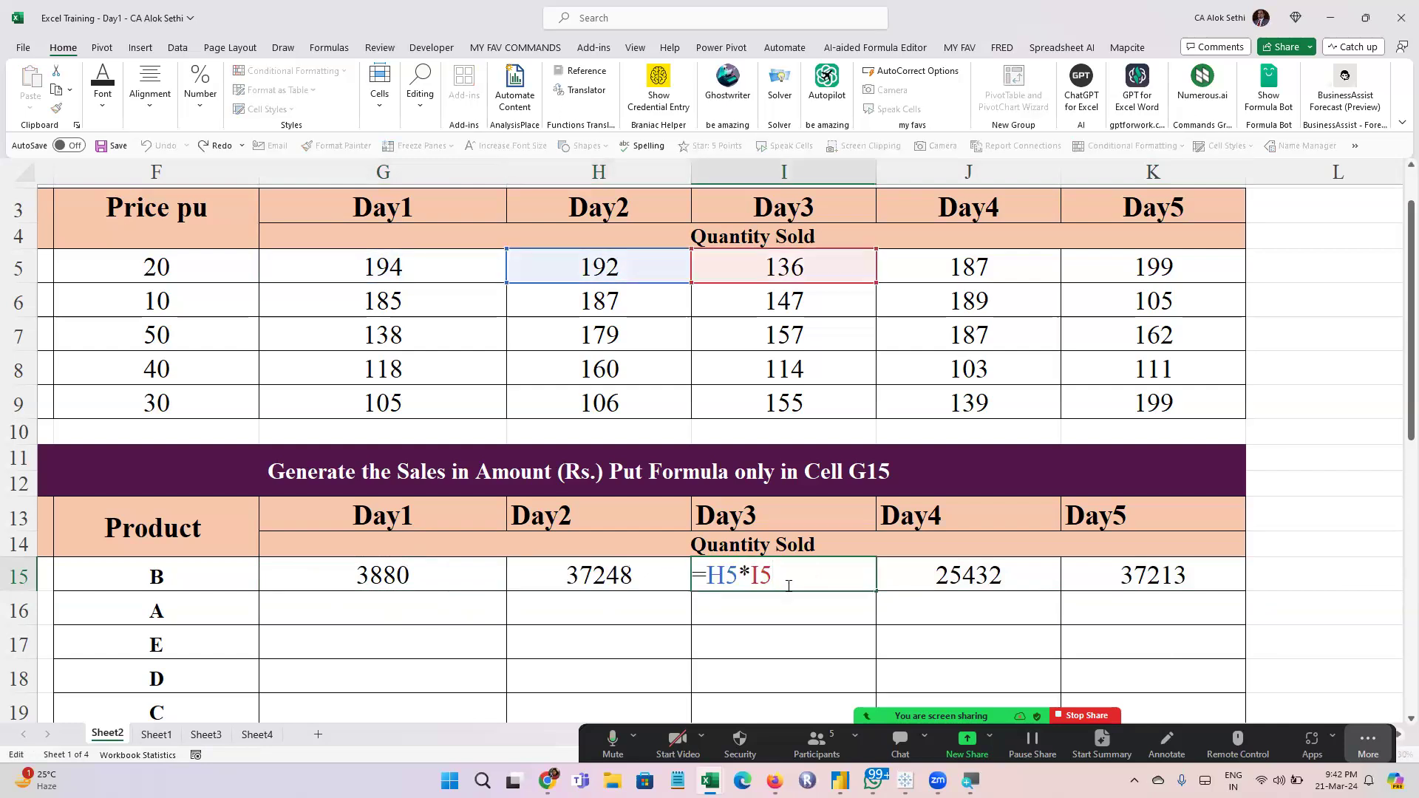
click(986, 577)
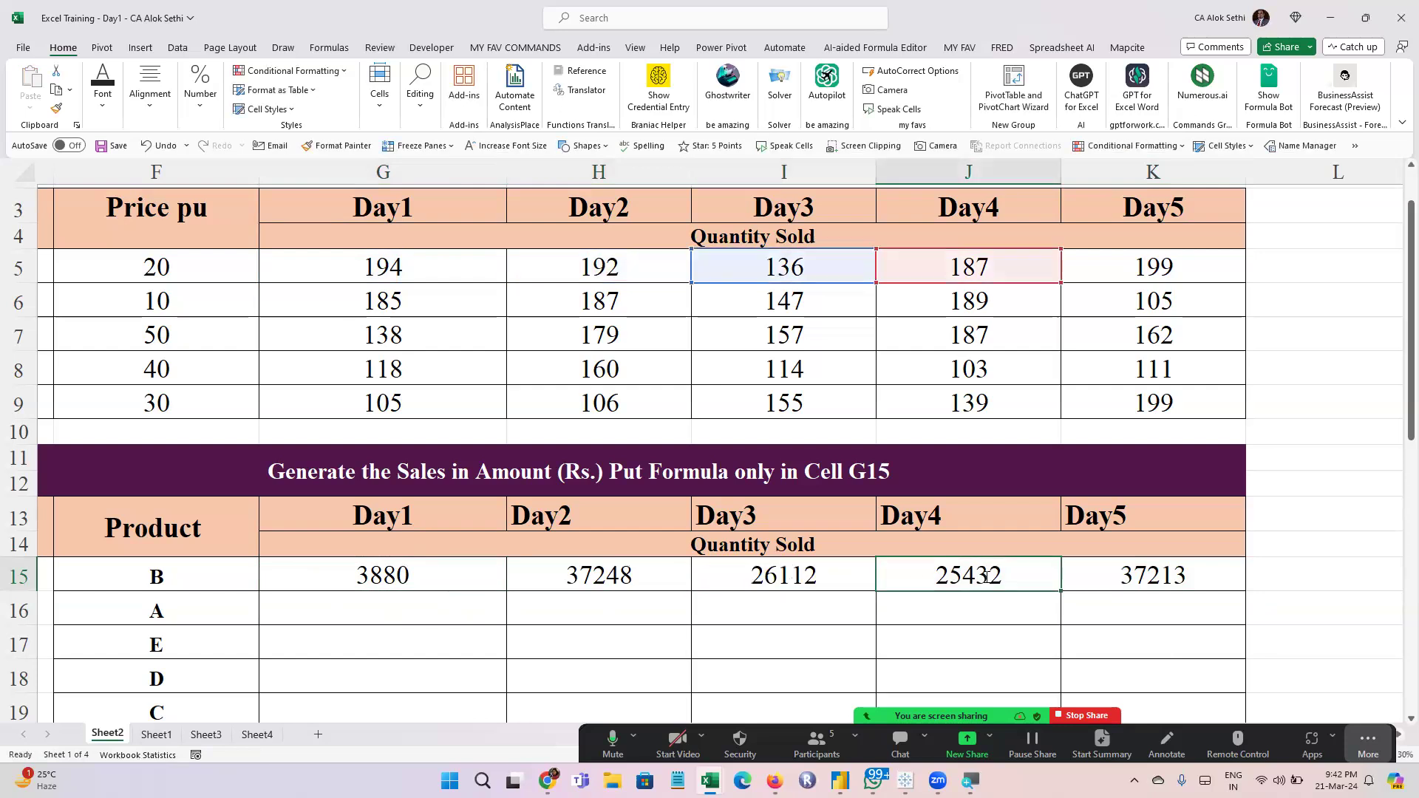
double_click(986, 578)
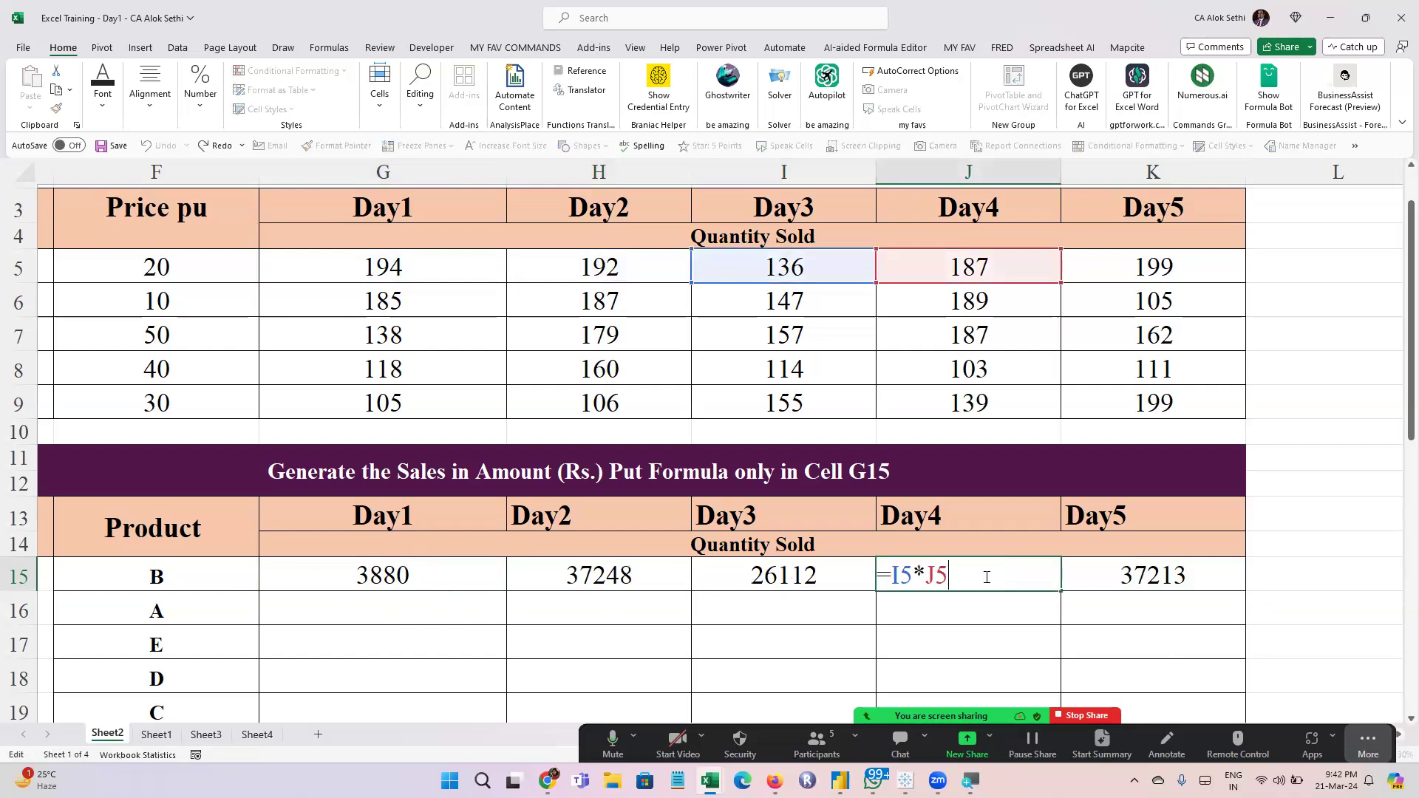
double_click(1203, 578)
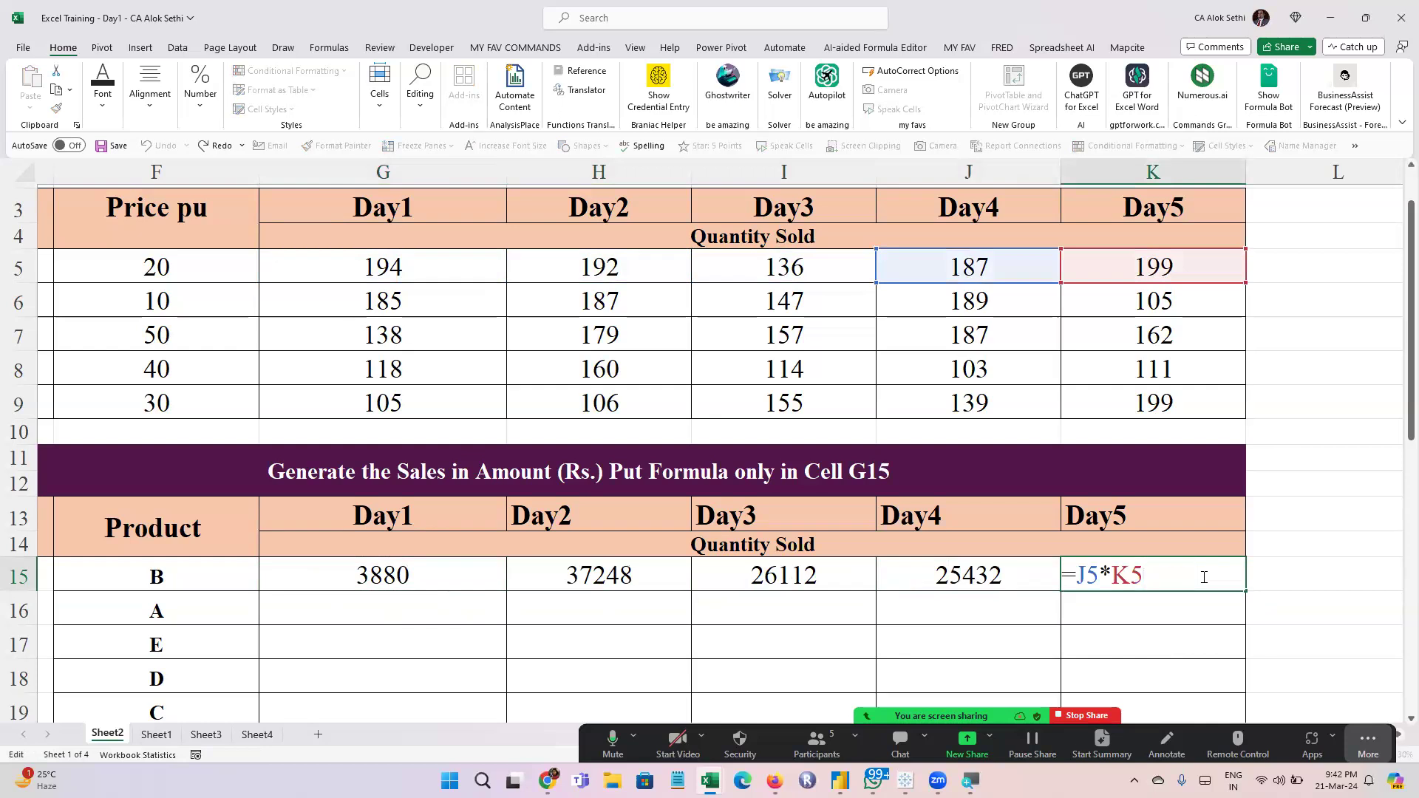
key(ctrl+Return)
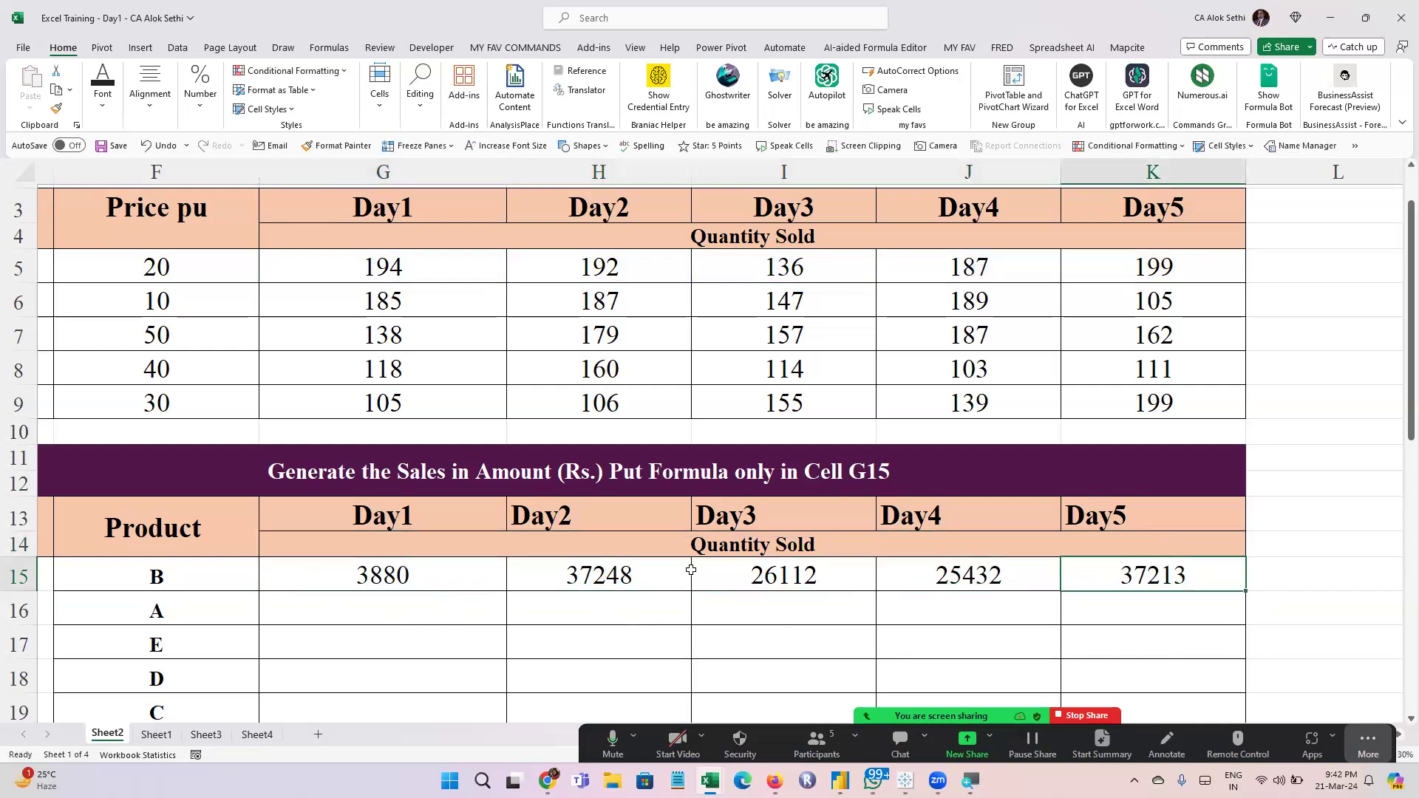
Change the merged subheading in row 14 of the sales amount table to "Total Sales in Rs."
click(684, 569)
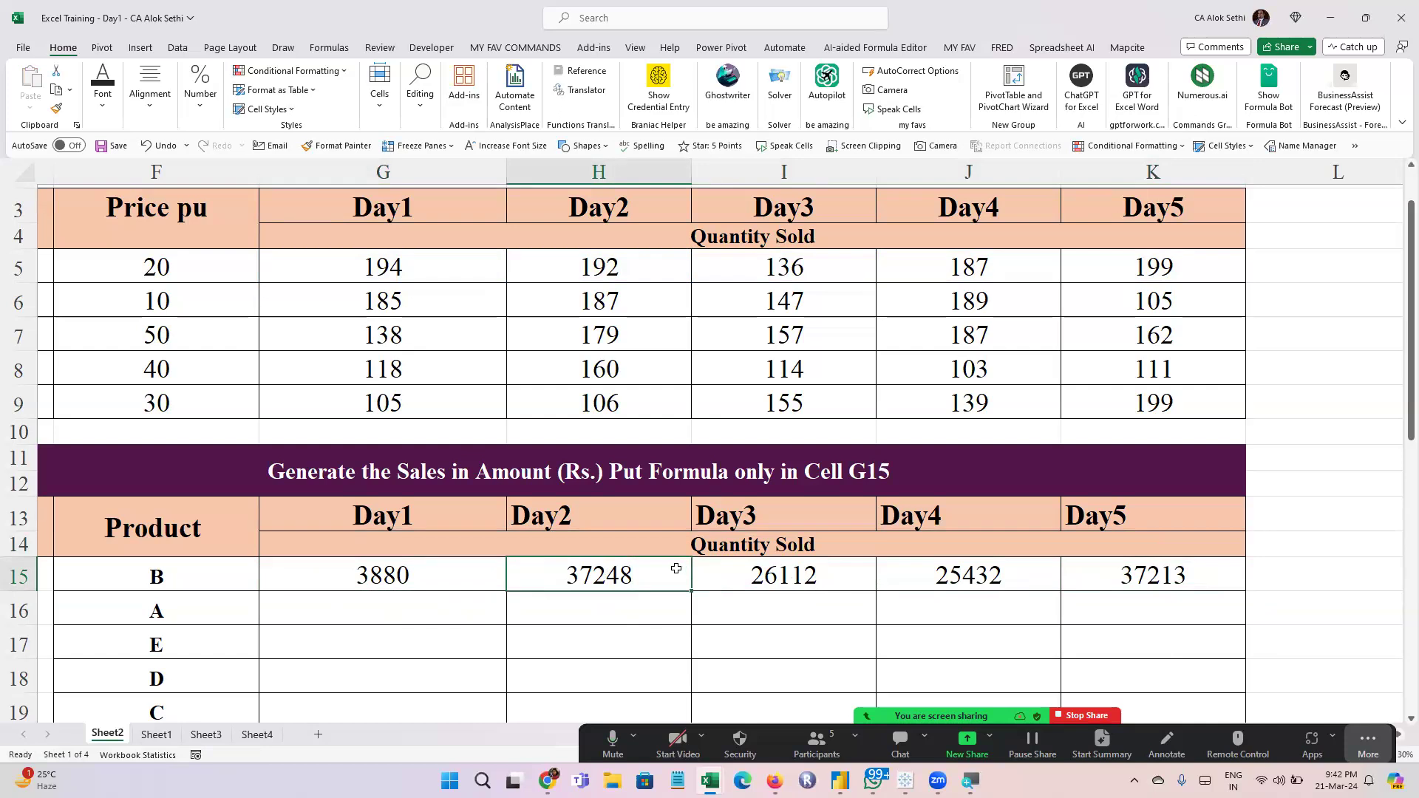
key(Up)
key(F2)
key(BackSpace)
key(BackSpace)
key(BackSpace)
key(BackSpace)
key(BackSpace)
key(BackSpace)
key(BackSpace)
key(BackSpace)
key(BackSpace)
key(BackSpace)
key(BackSpace)
key(BackSpace)
key(BackSpace)
text(Total Sales in Rs.)
key(Return)
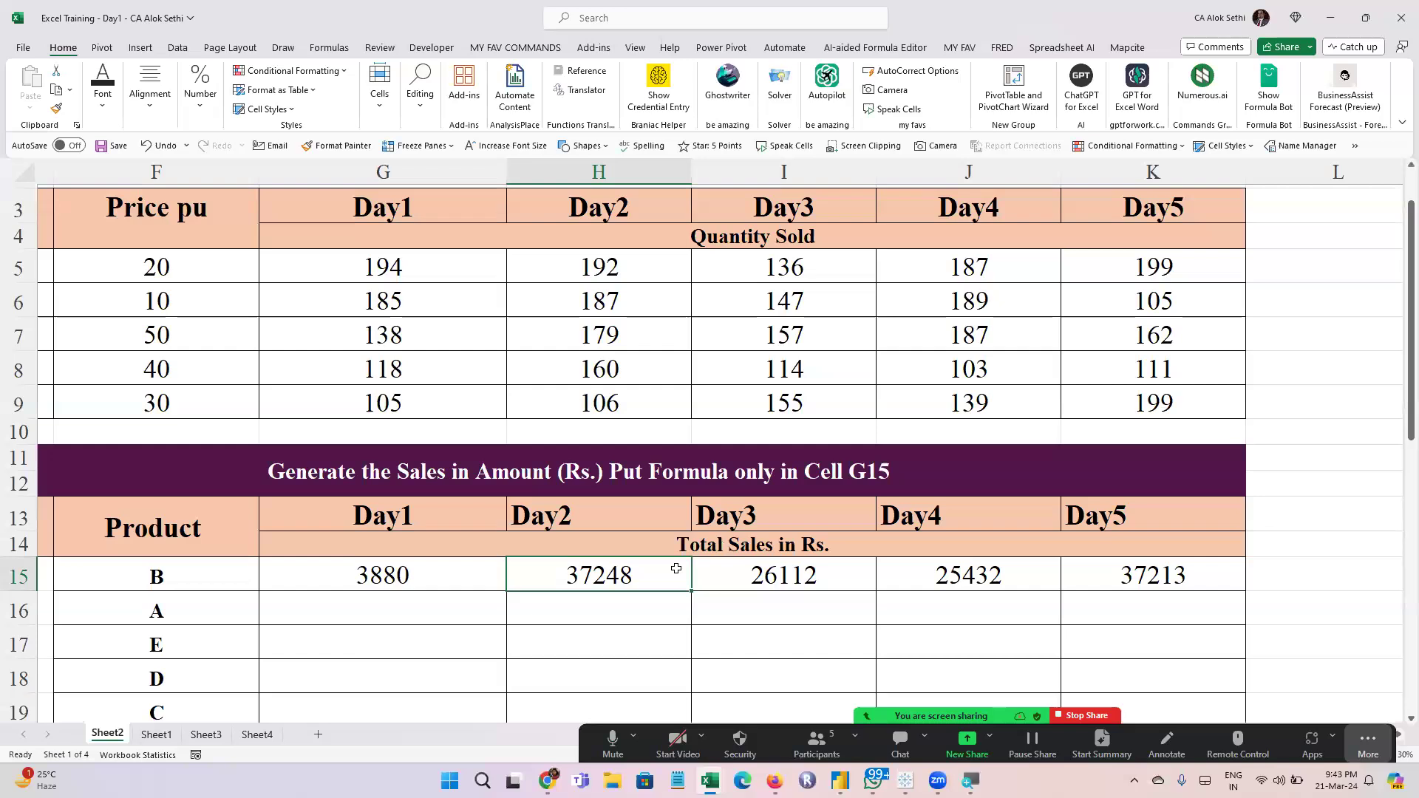
Compare the cell references in the G15 formula with those in the copied H15 formula
double_click(676, 568)
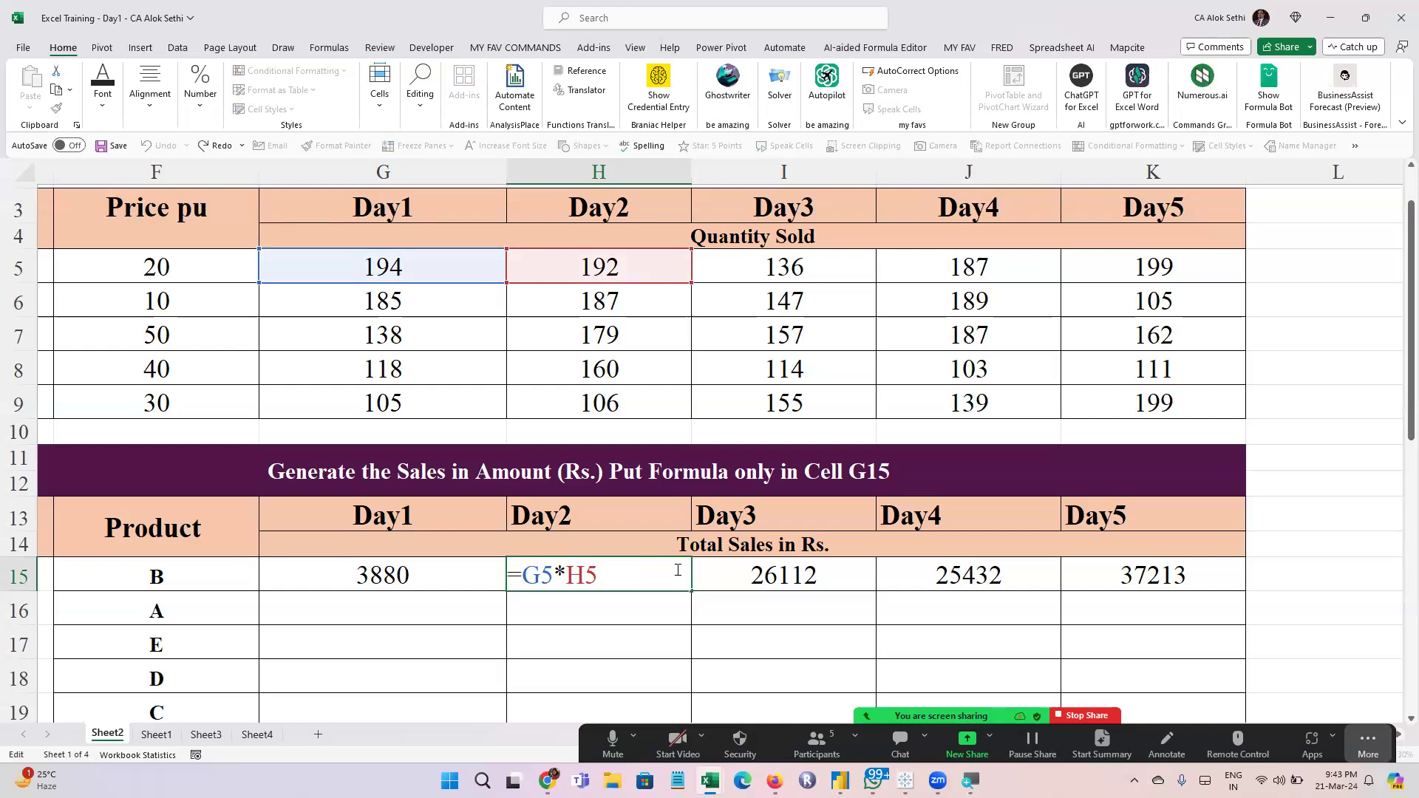
key(shift+Tab)
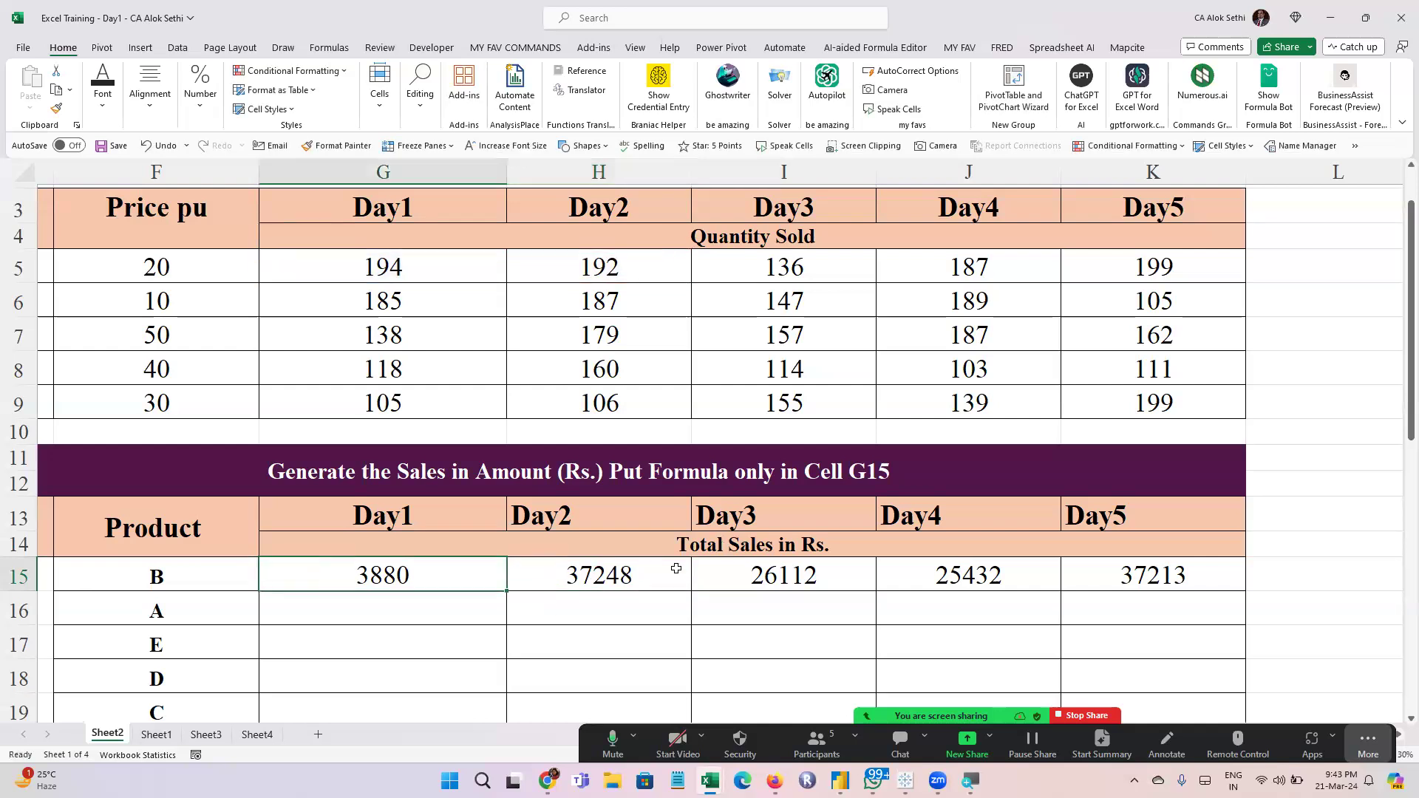
key(F2)
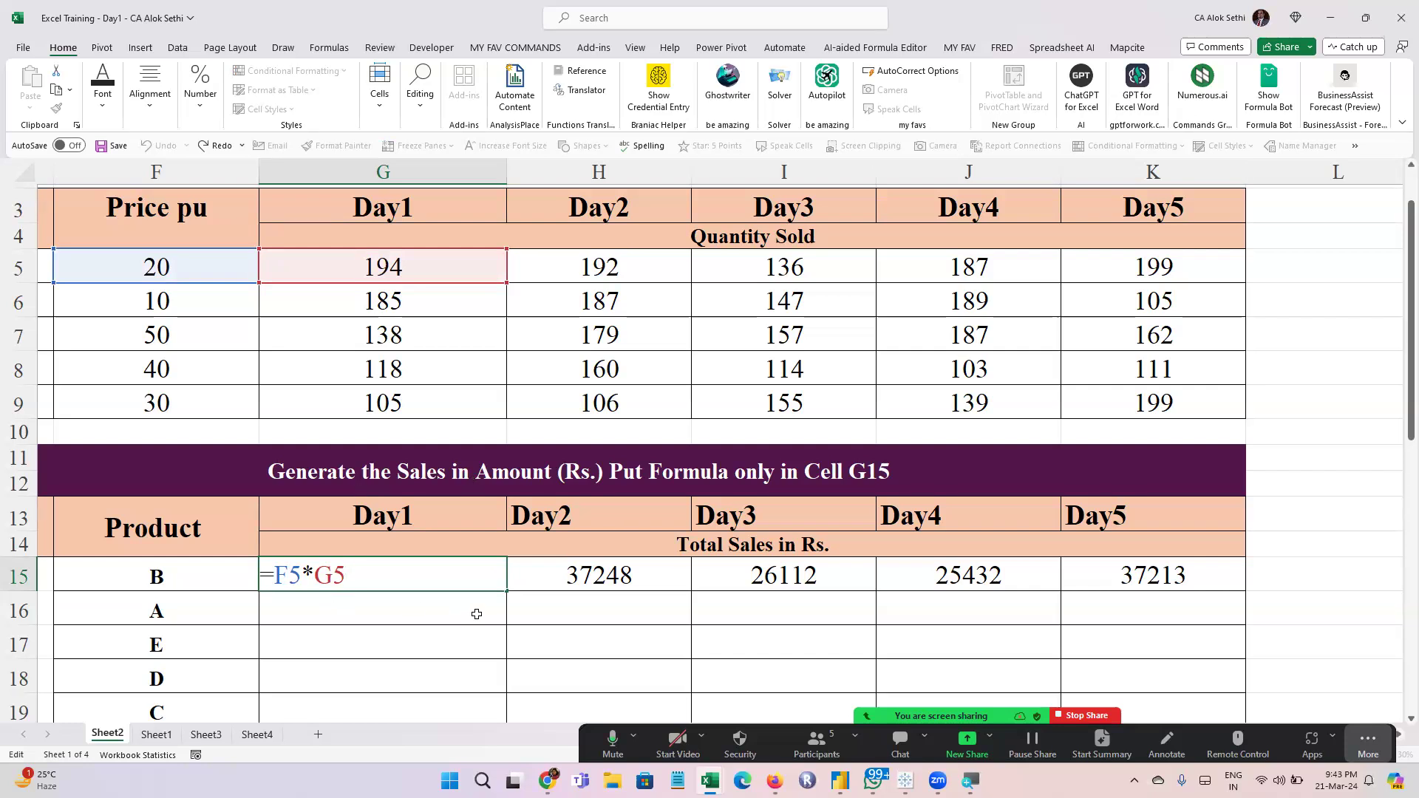
click(549, 577)
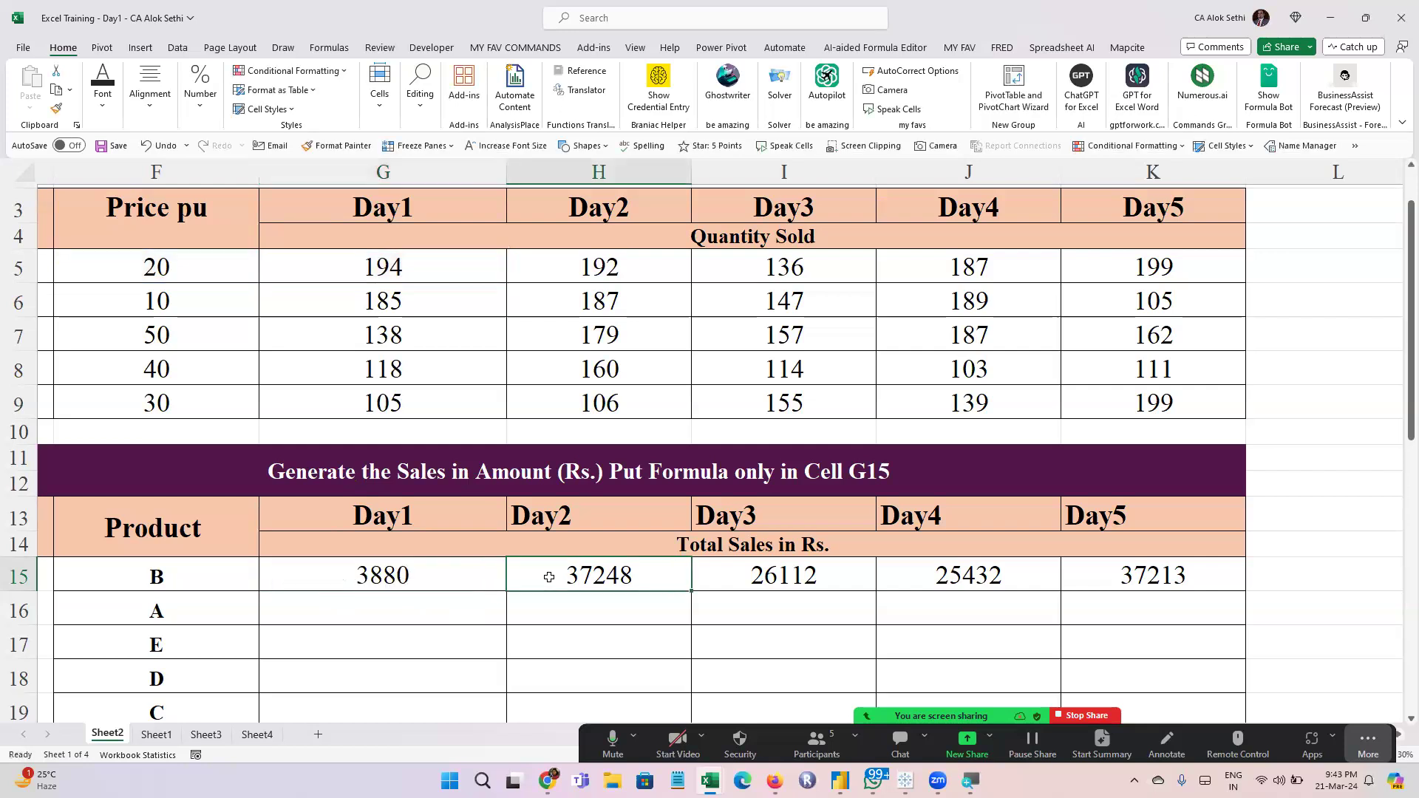
key(F2)
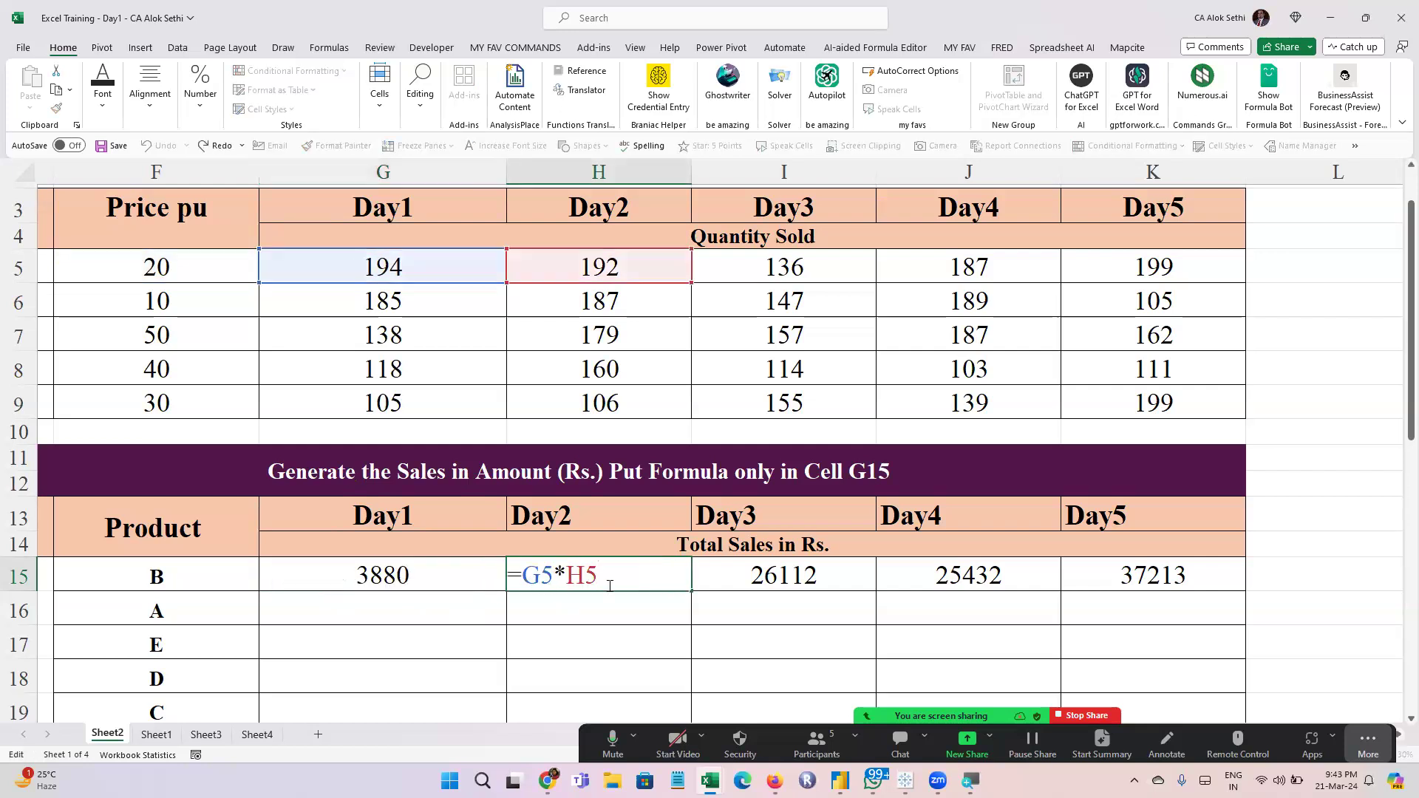
click(365, 563)
key(F2)
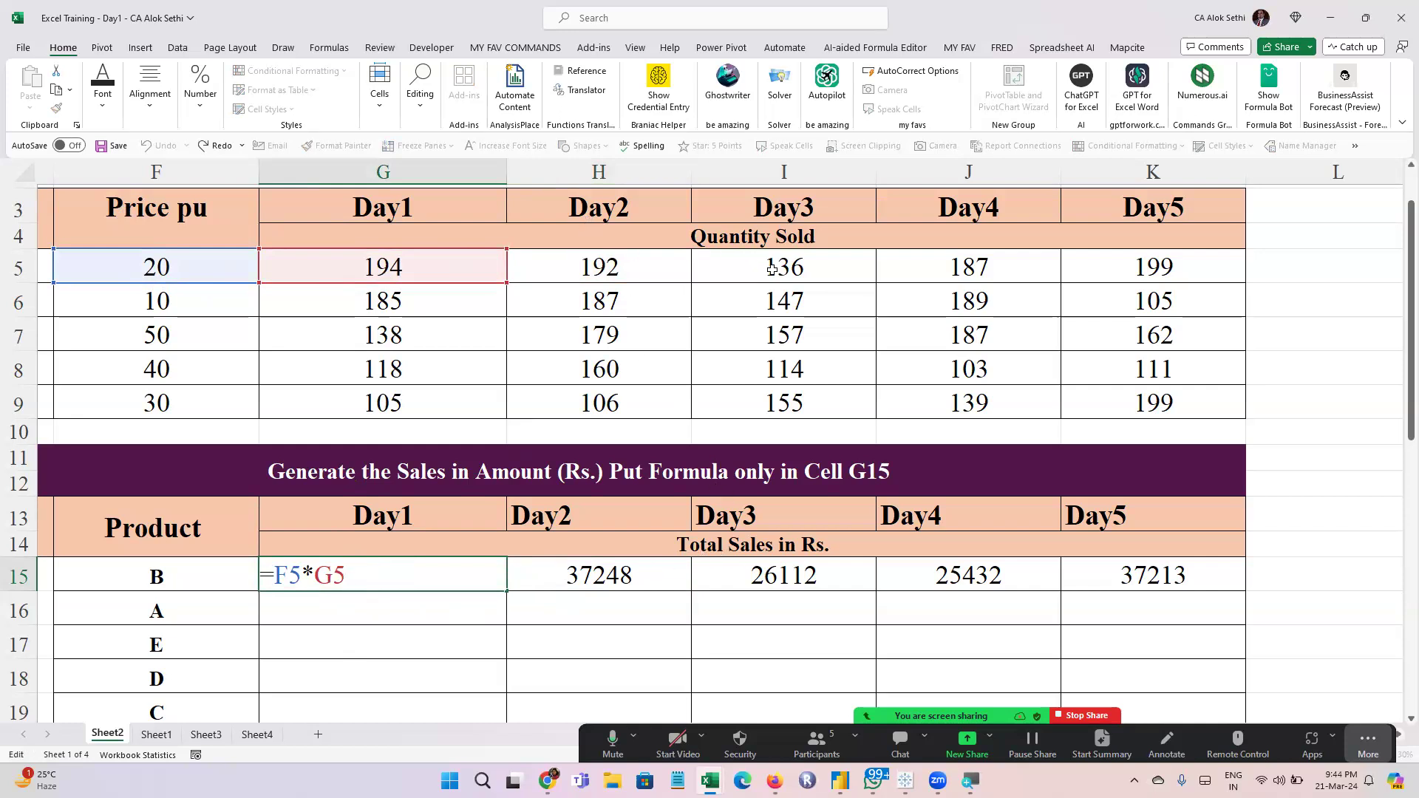
Examine how the row 15 formula references shift one cell at a time from Day2 to Day5
click(595, 567)
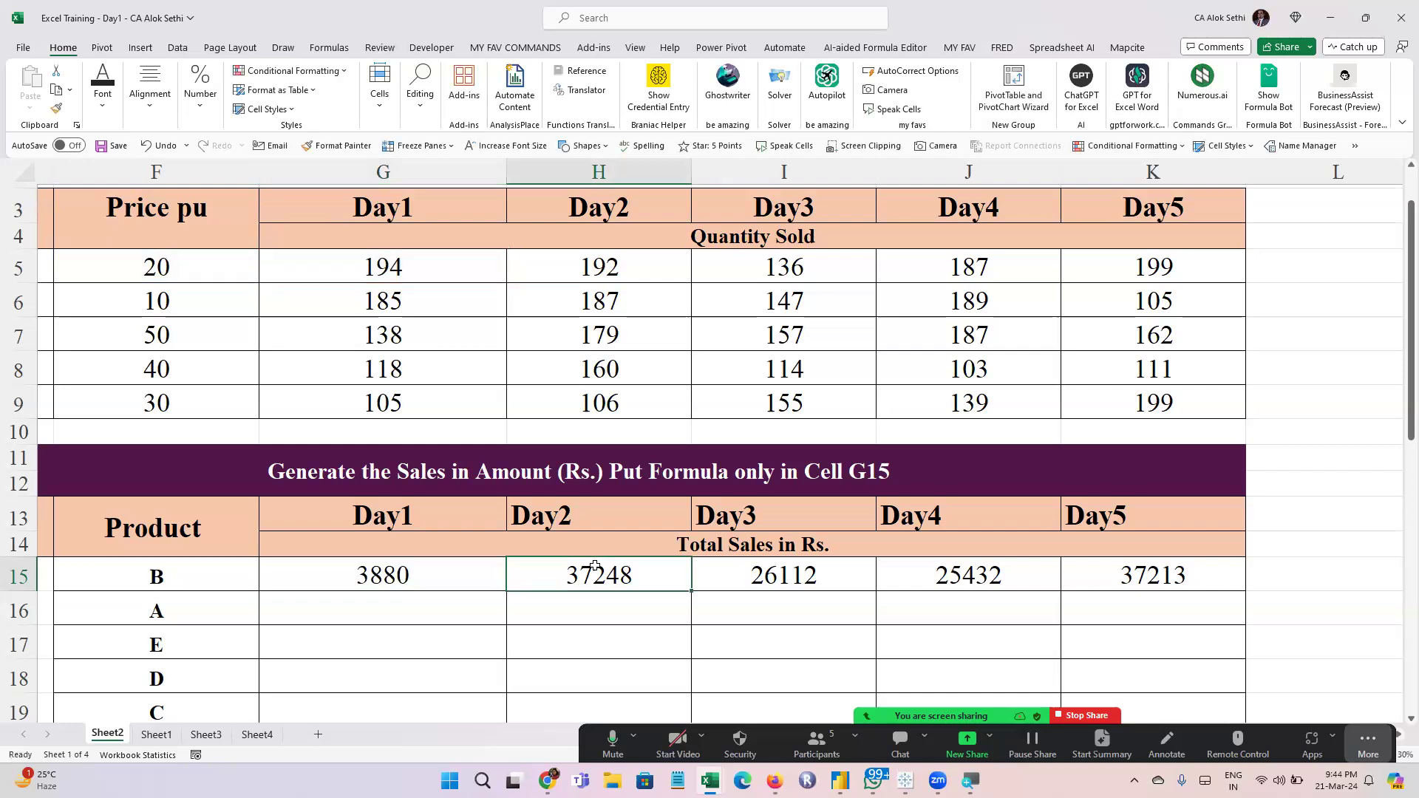
double_click(595, 566)
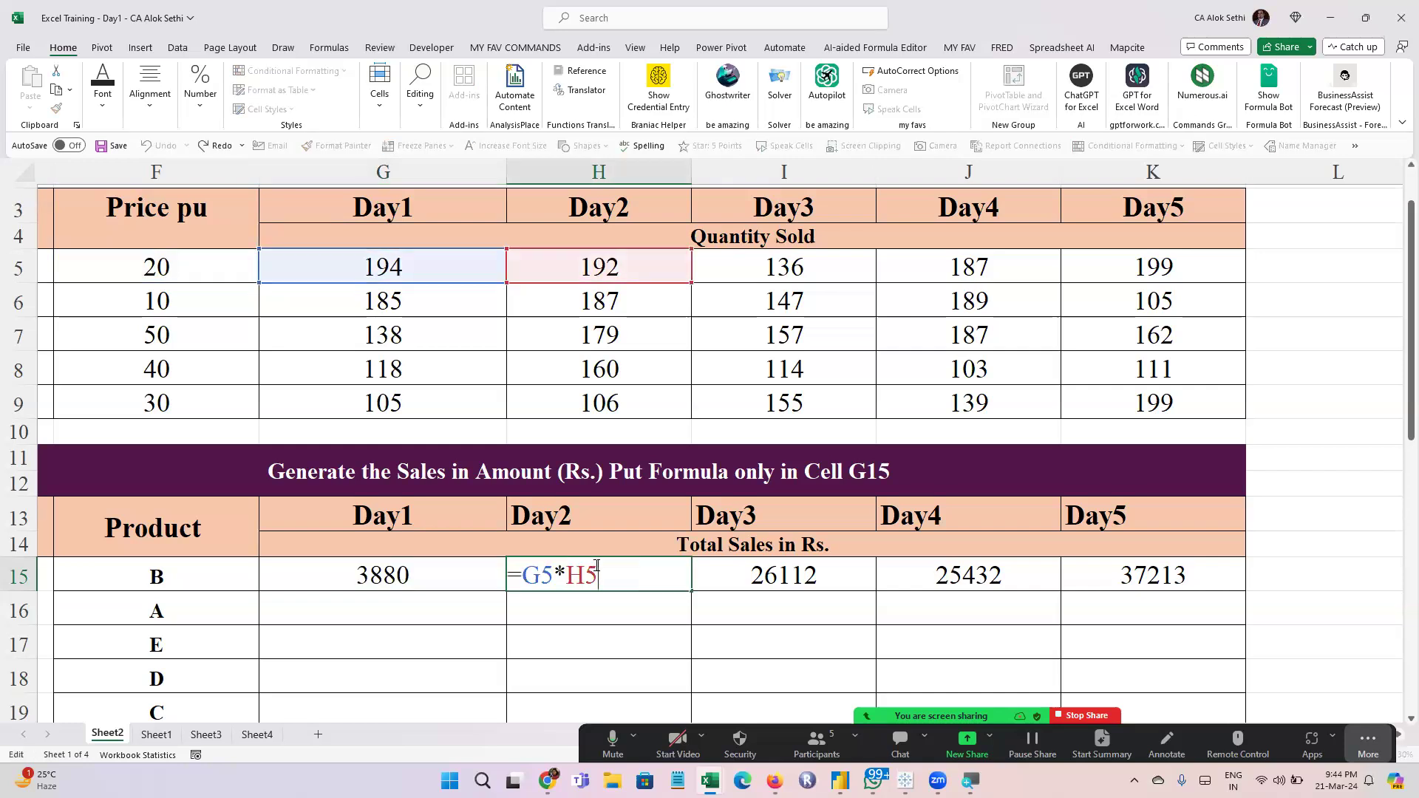
key(Tab)
key(F2)
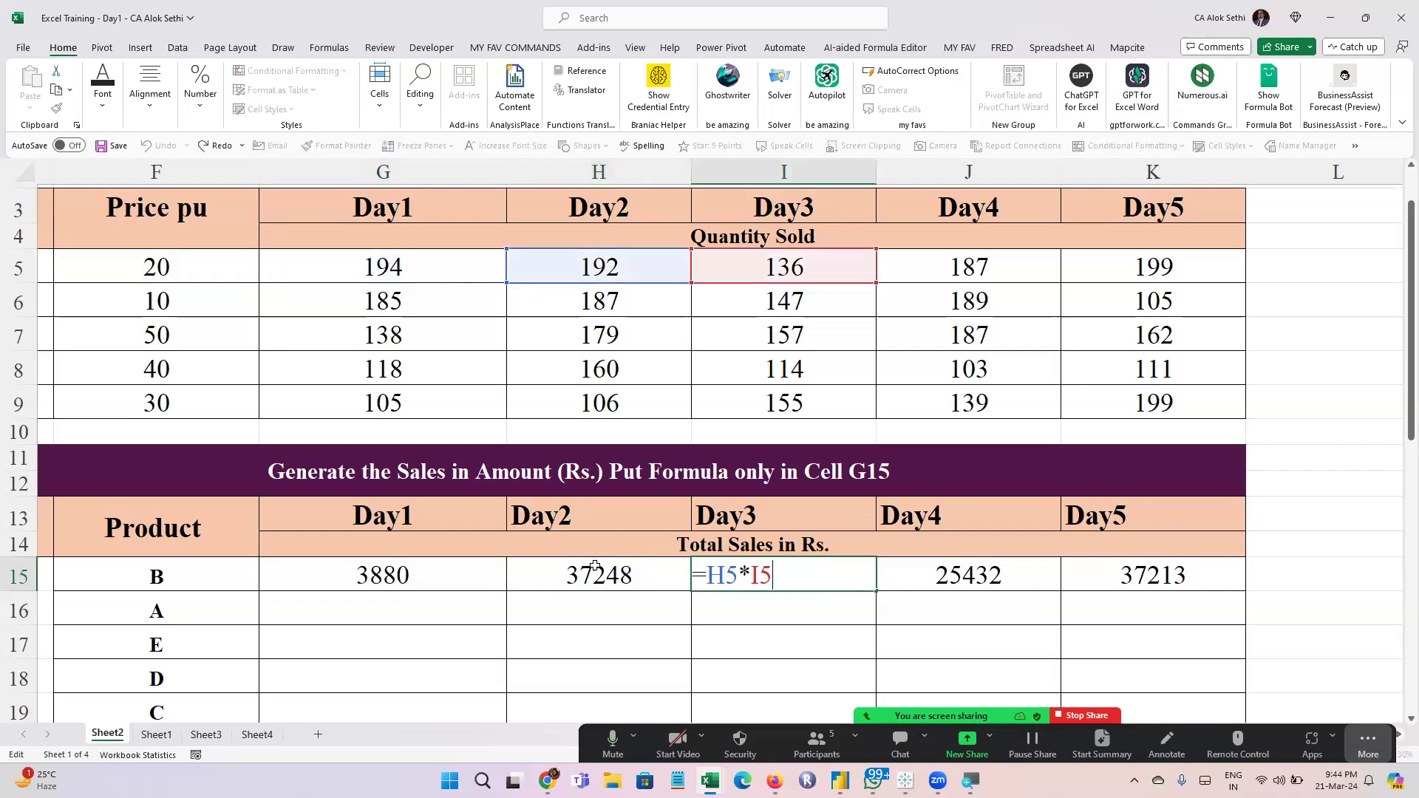
key(Escape)
key(Tab)
key(F2)
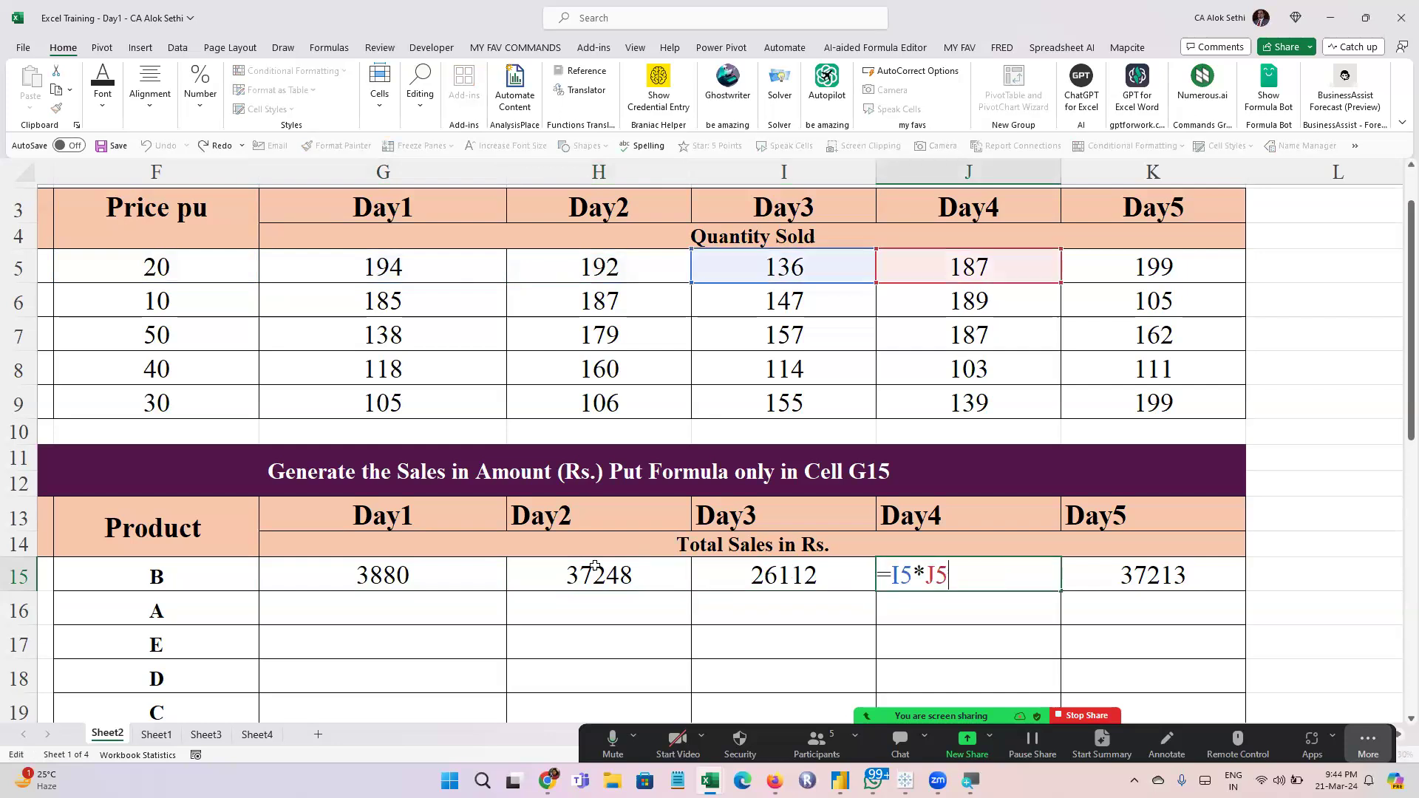
key(Escape)
key(Tab)
key(F2)
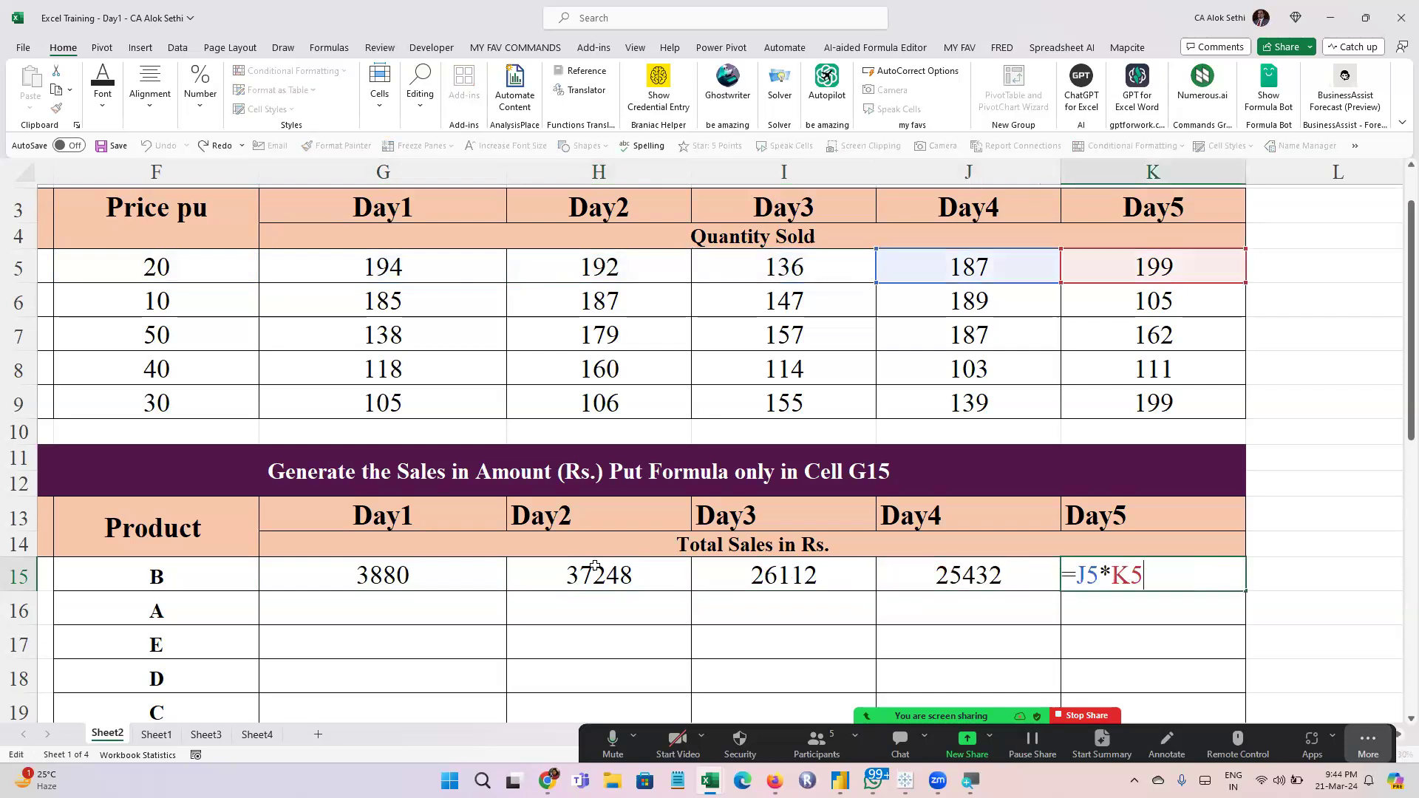
key(Escape)
Trace the row 15 formula references backwards from Day4 to Day1
key(shift+Tab)
key(F2)
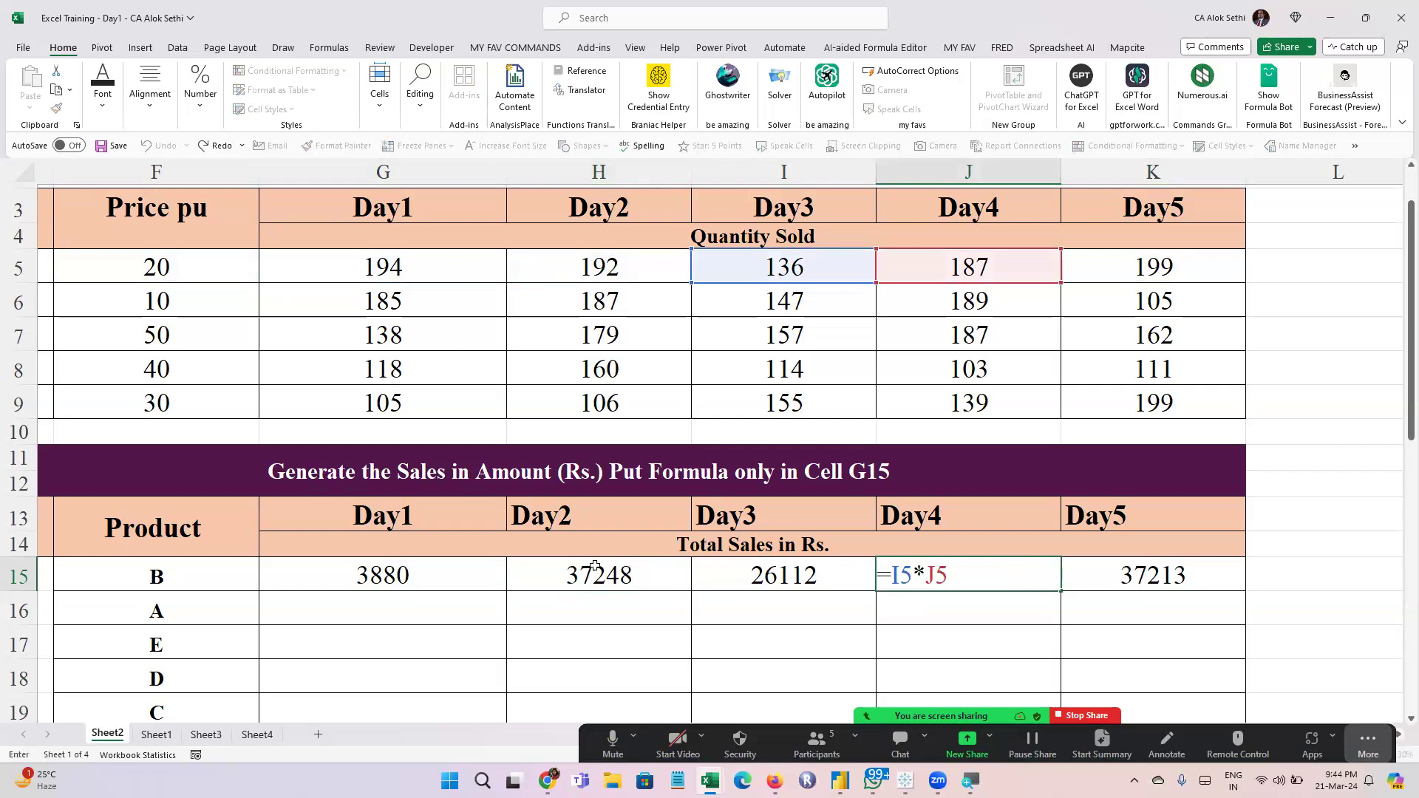
key(Escape)
key(shift+Tab)
key(F2)
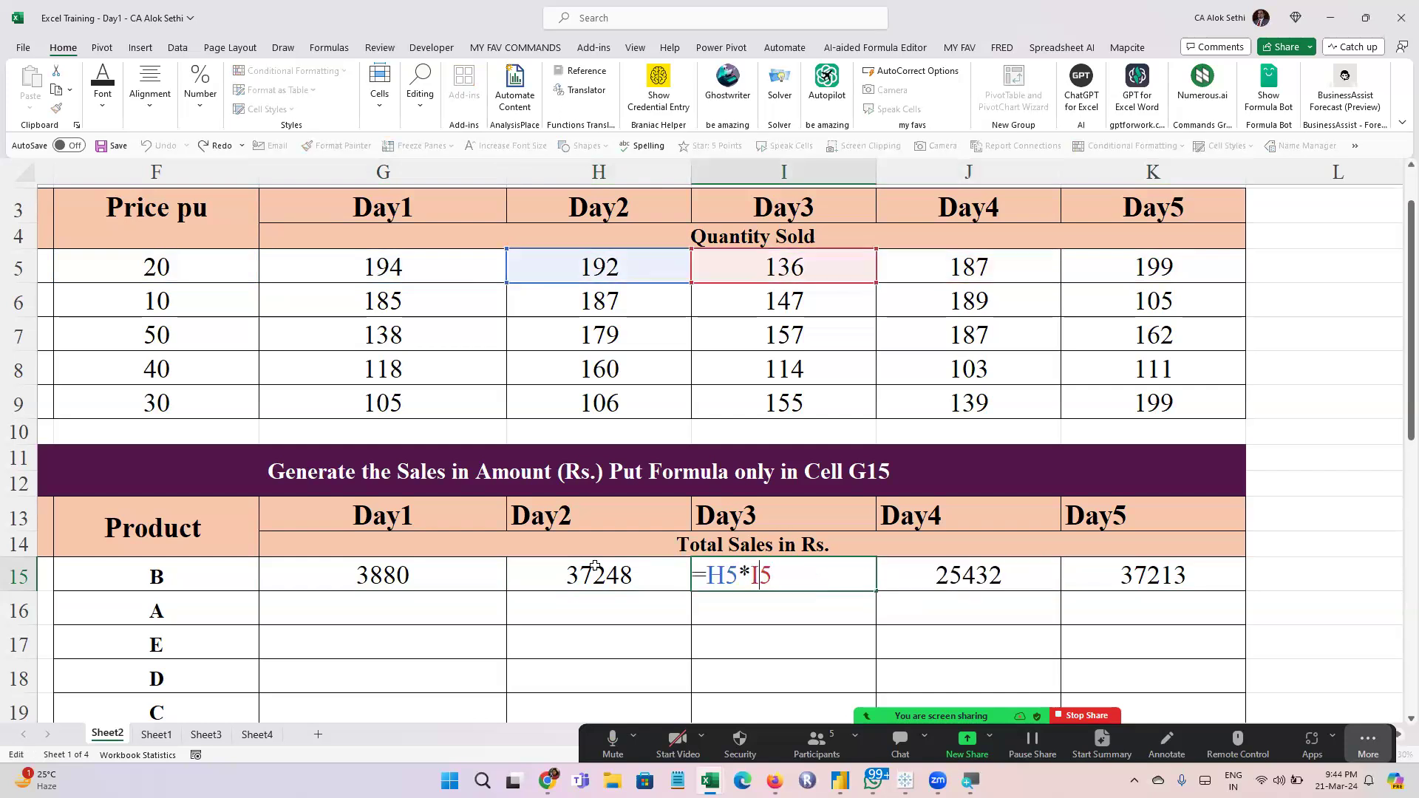
key(Escape)
key(shift+Tab)
key(F2)
key(Escape)
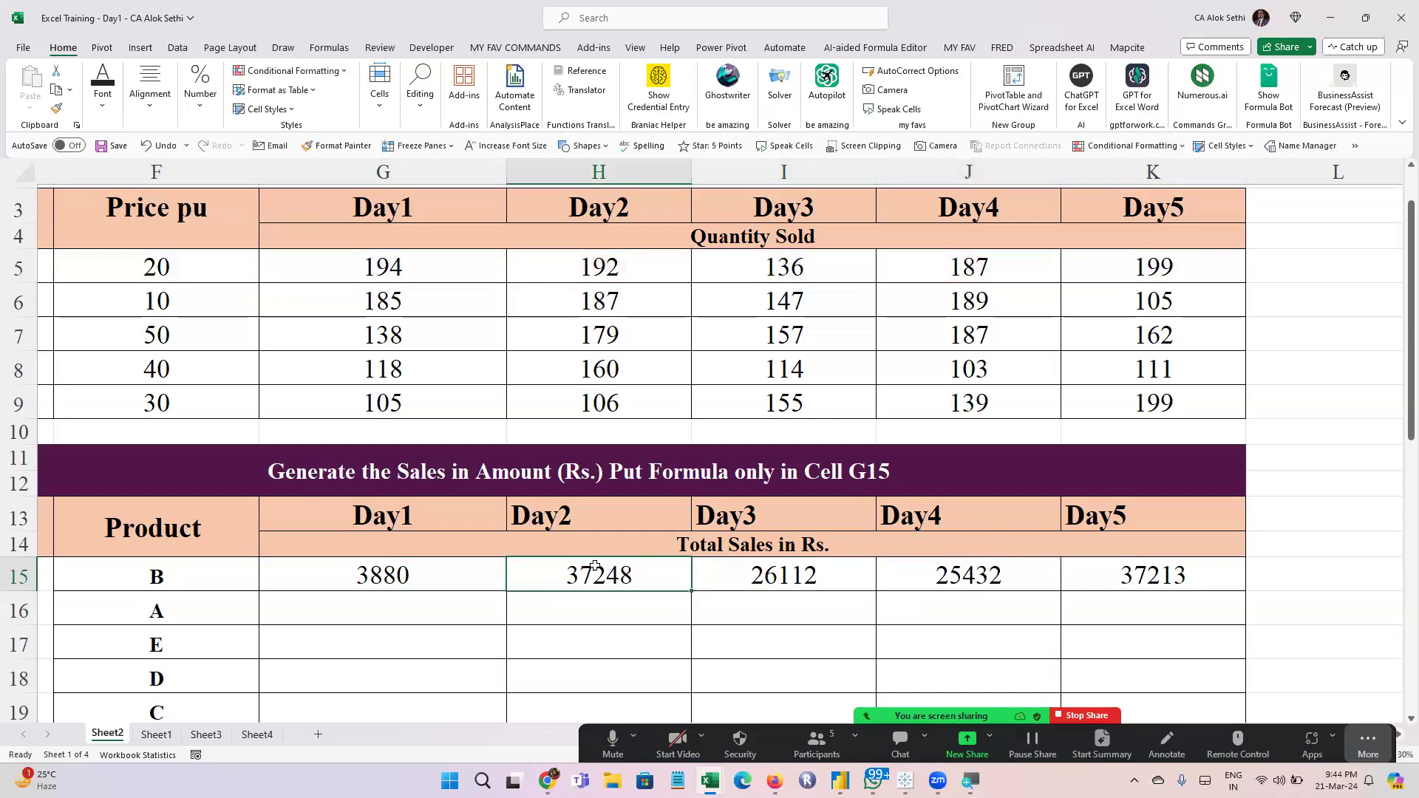
key(shift+Tab)
key(F2)
key(Escape)
Recheck the references in H15 through K15 one by one, ending on the original Day1 formula cell
key(Tab)
key(F2)
key(Escape)
key(Tab)
key(F2)
key(Escape)
key(Tab)
key(F2)
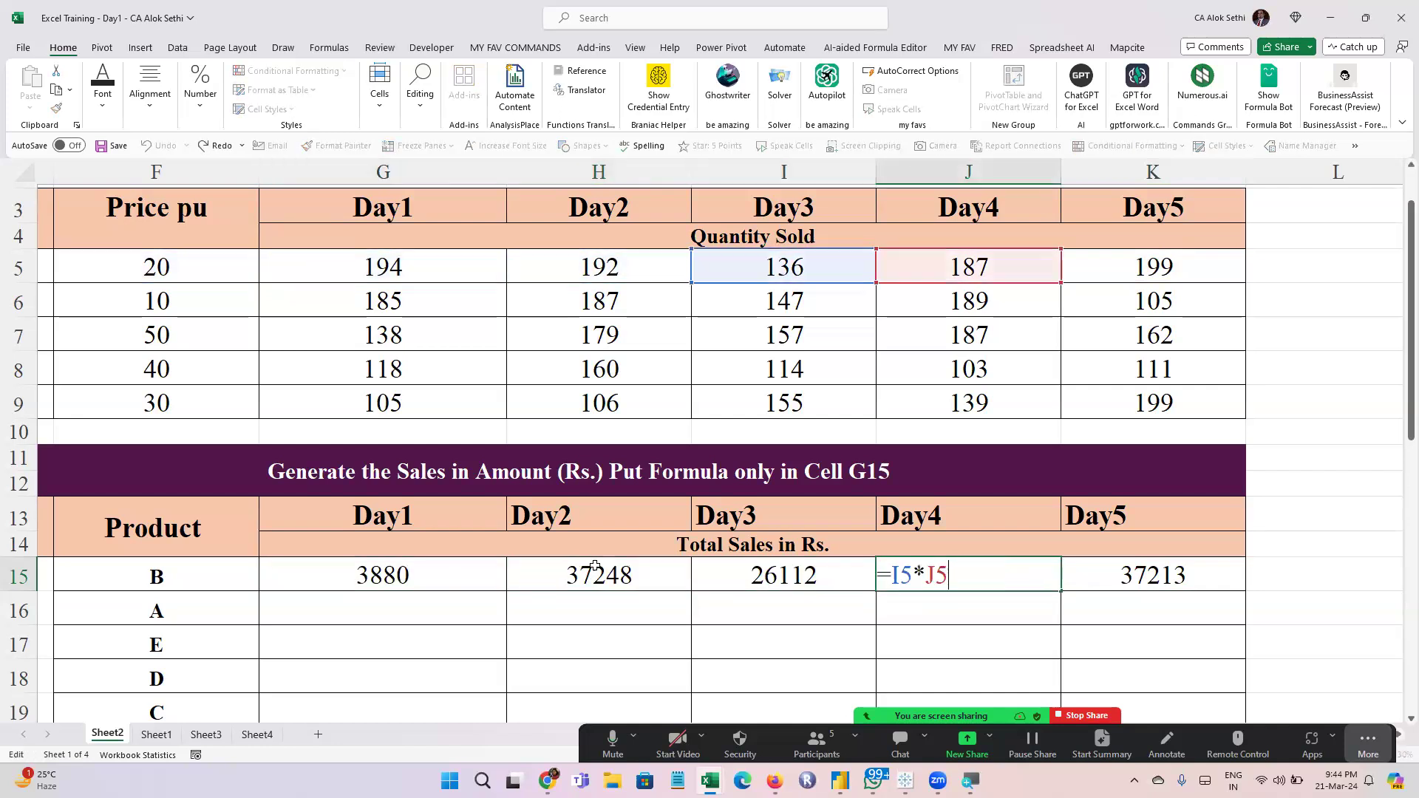
key(Escape)
key(Tab)
key(F2)
key(Escape)
key(shift+Tab)
key(shift+Tab)
key(shift+Tab)
key(shift+Tab)
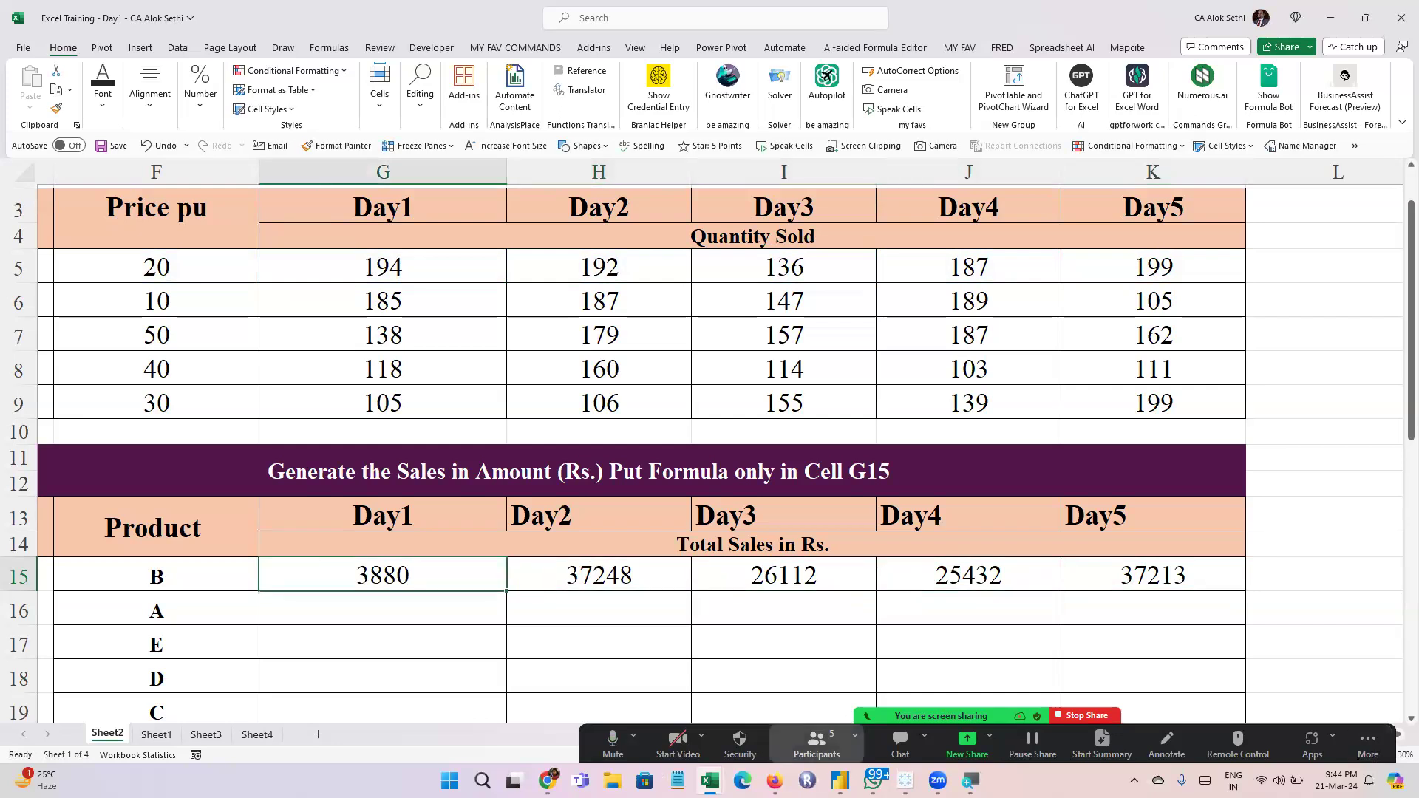
View the meeting's participant list and close it
click(816, 741)
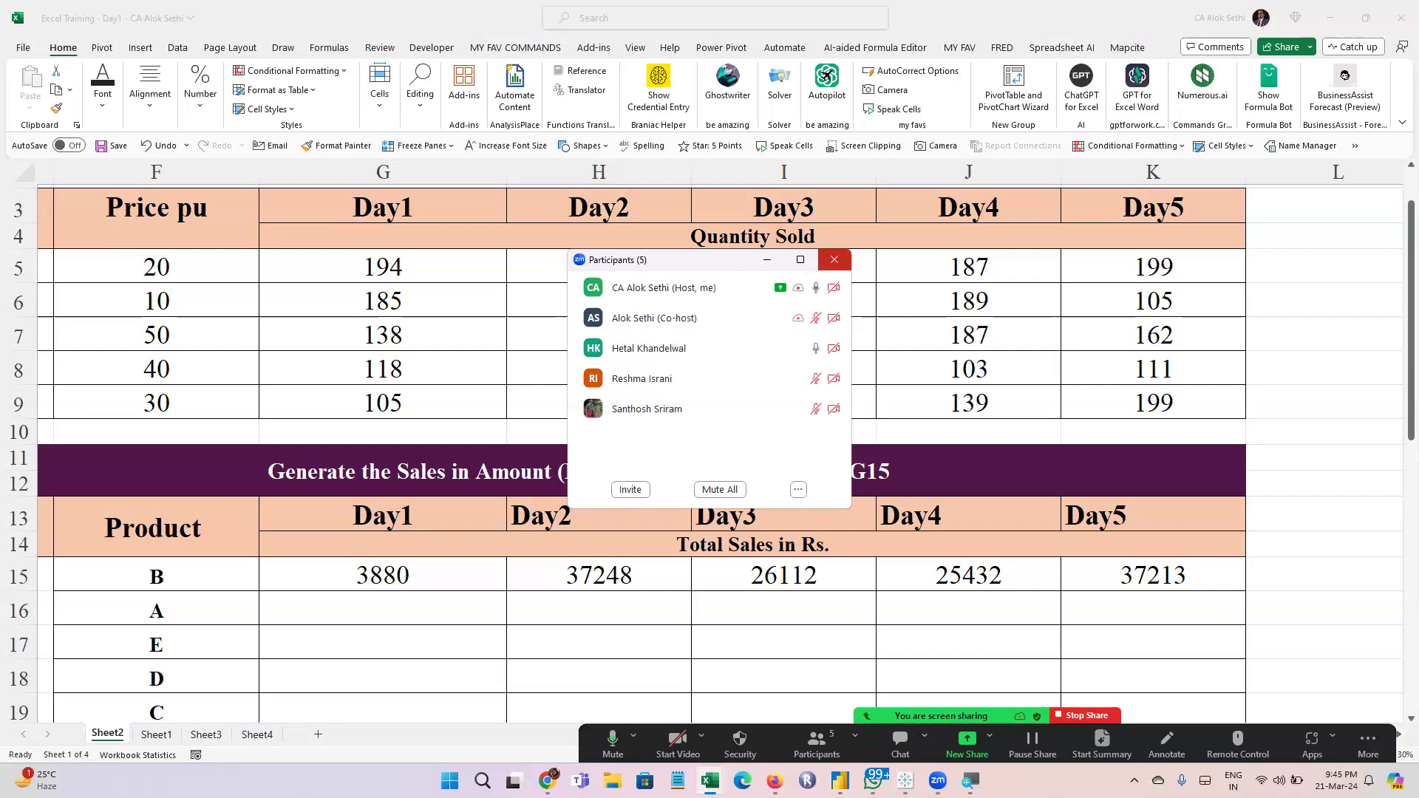
click(834, 260)
Clear the product B sales formulas from G15 through K15 and return to G15
click(349, 563)
drag(373, 571, 1050, 547)
drag(427, 573, 1123, 575)
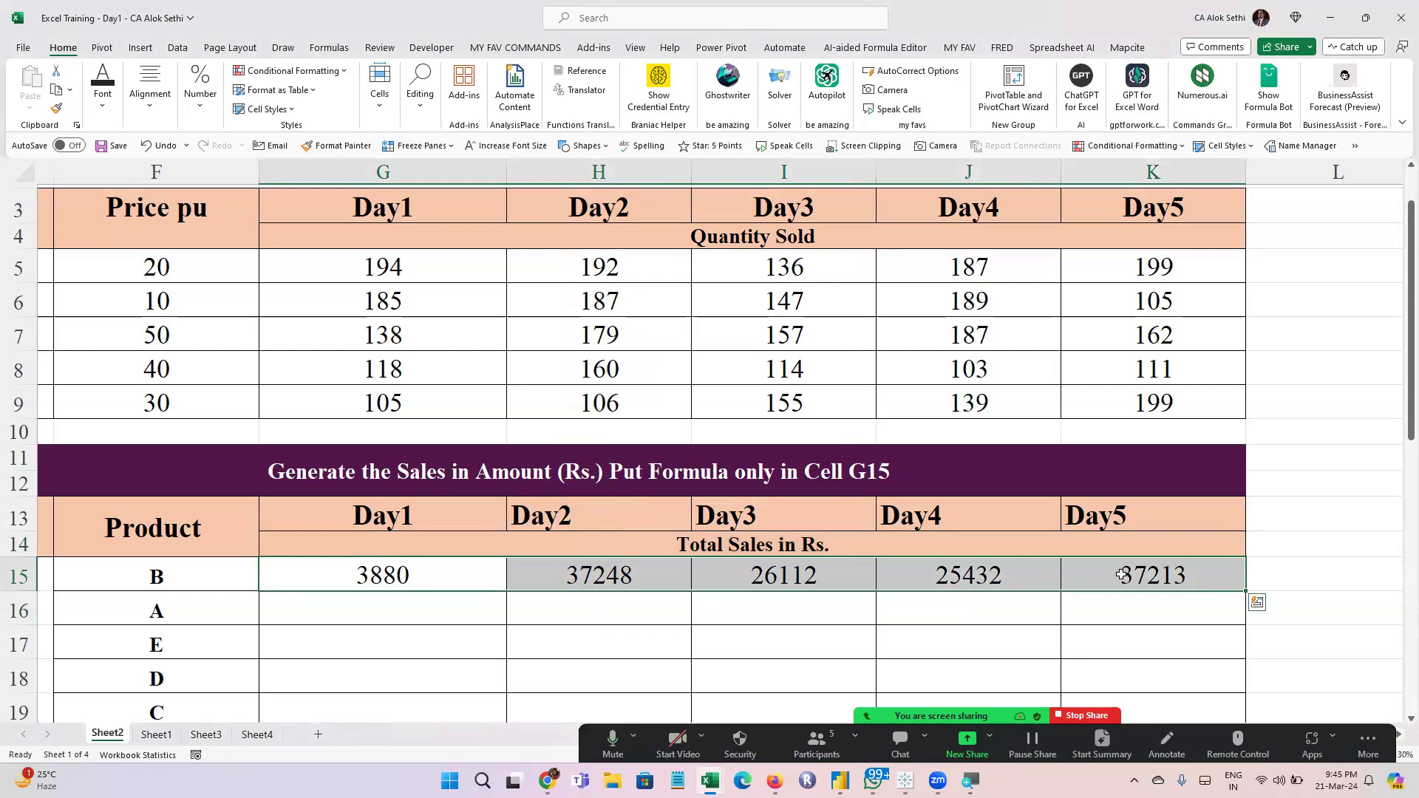
key(Delete)
key(Left)
key(Right)
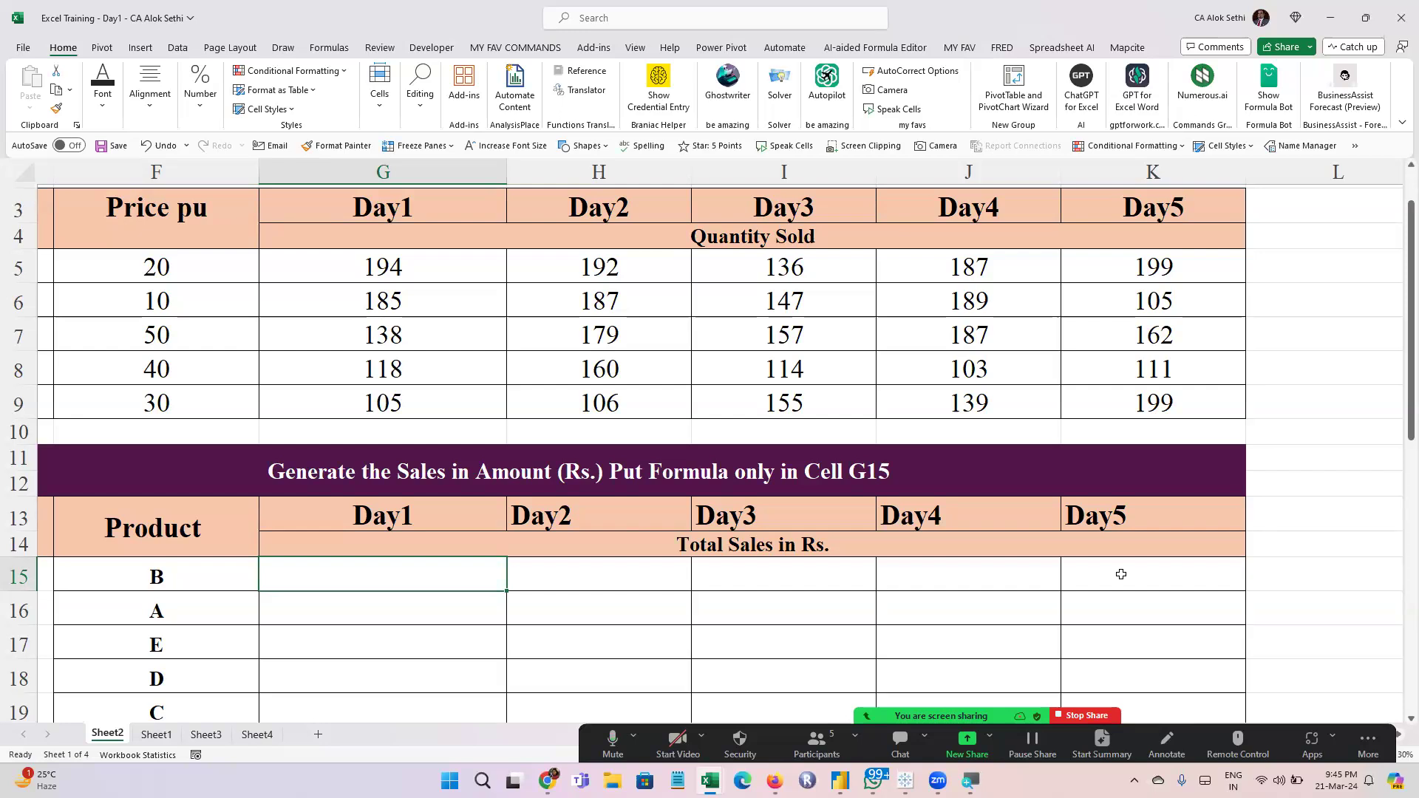
Examine the price in F5 and the Day1 quantity in G5 as the two inputs for the sales calculation
click(193, 266)
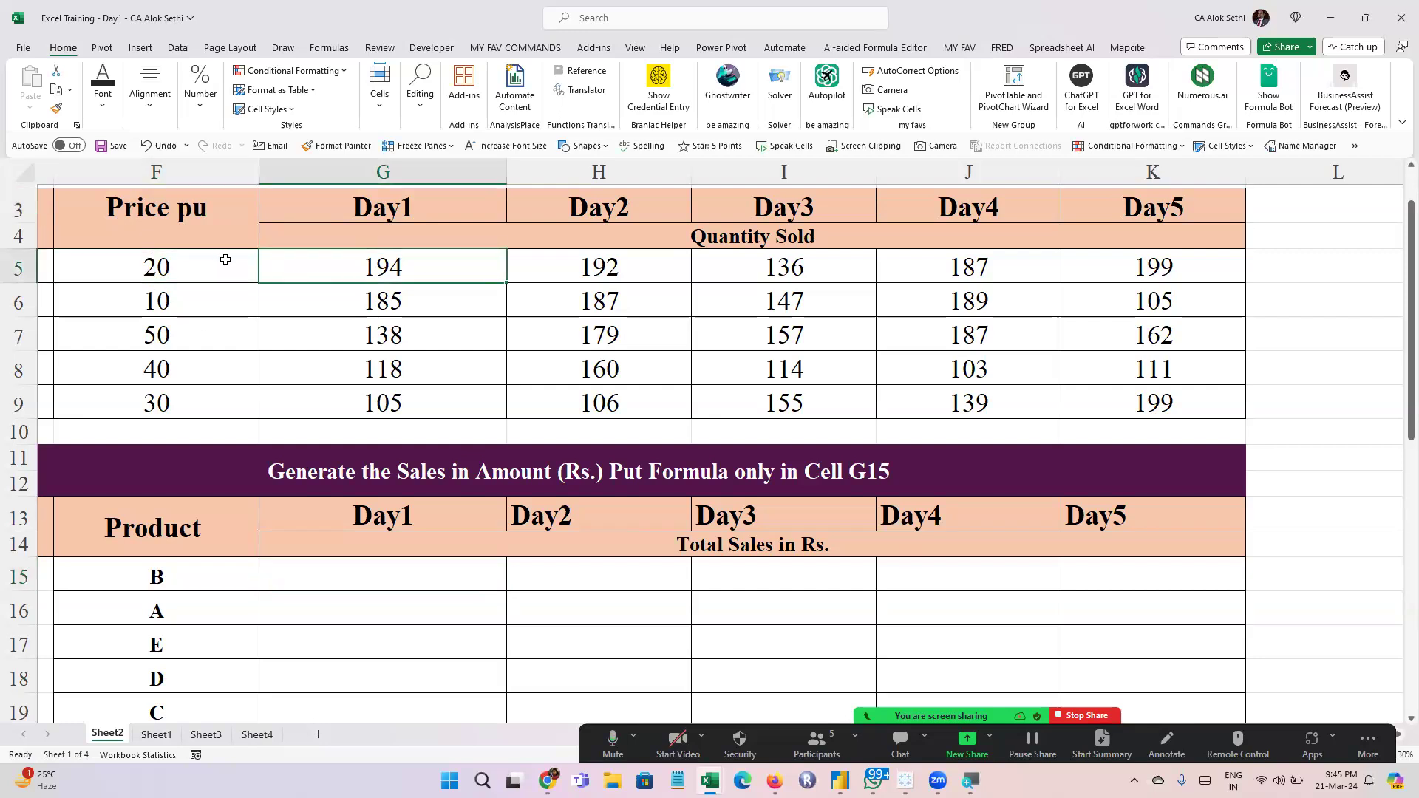
drag(222, 263, 382, 266)
click(291, 273)
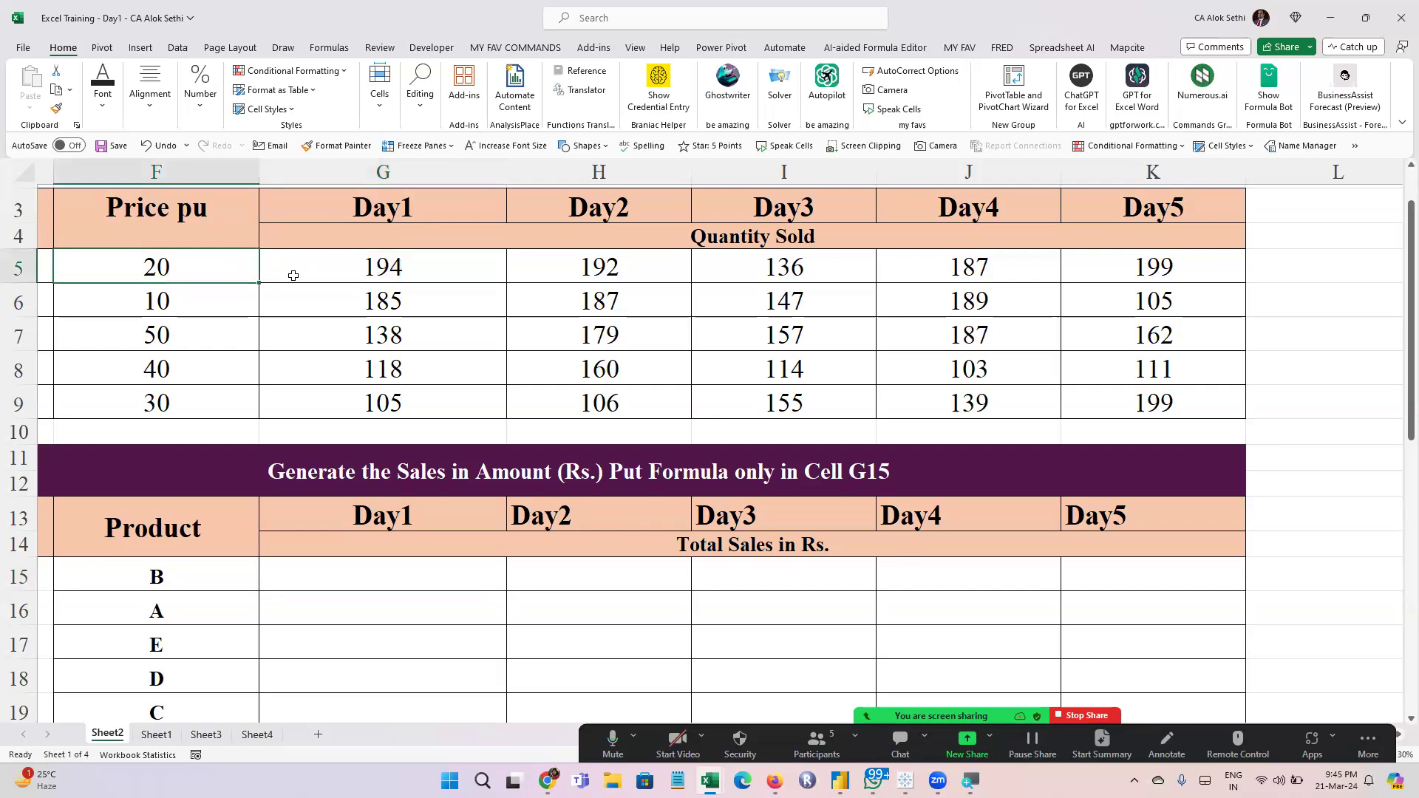
click(237, 276)
click(326, 274)
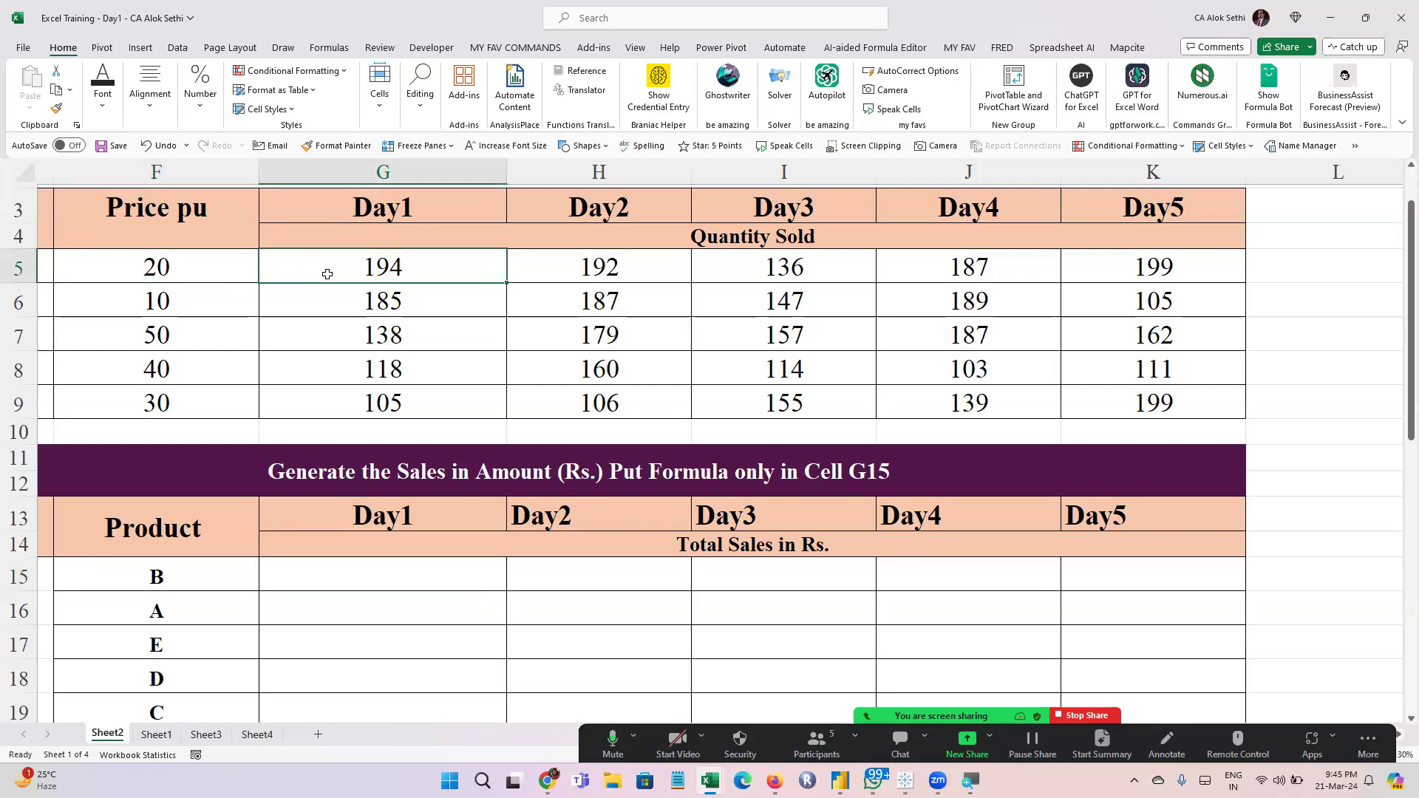
click(167, 267)
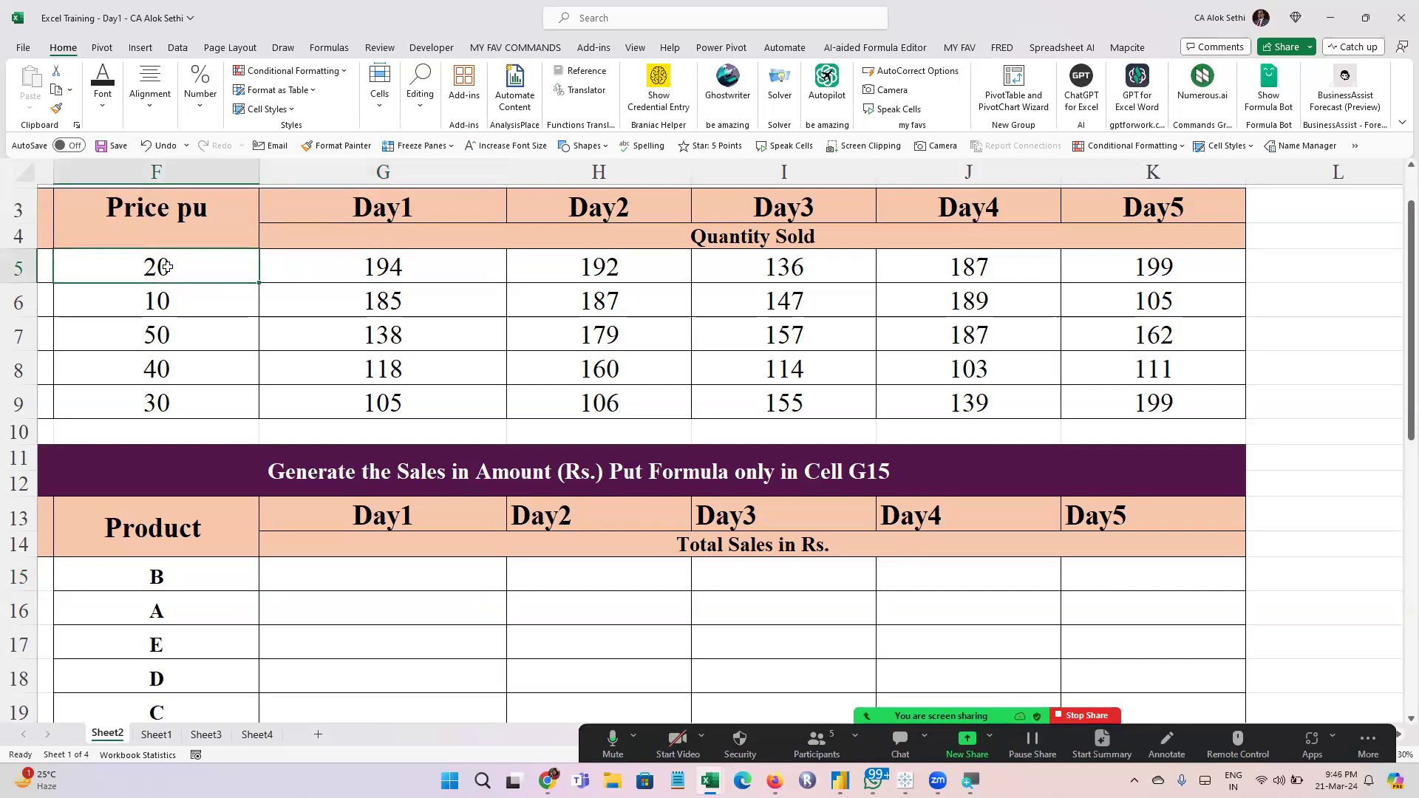
click(383, 267)
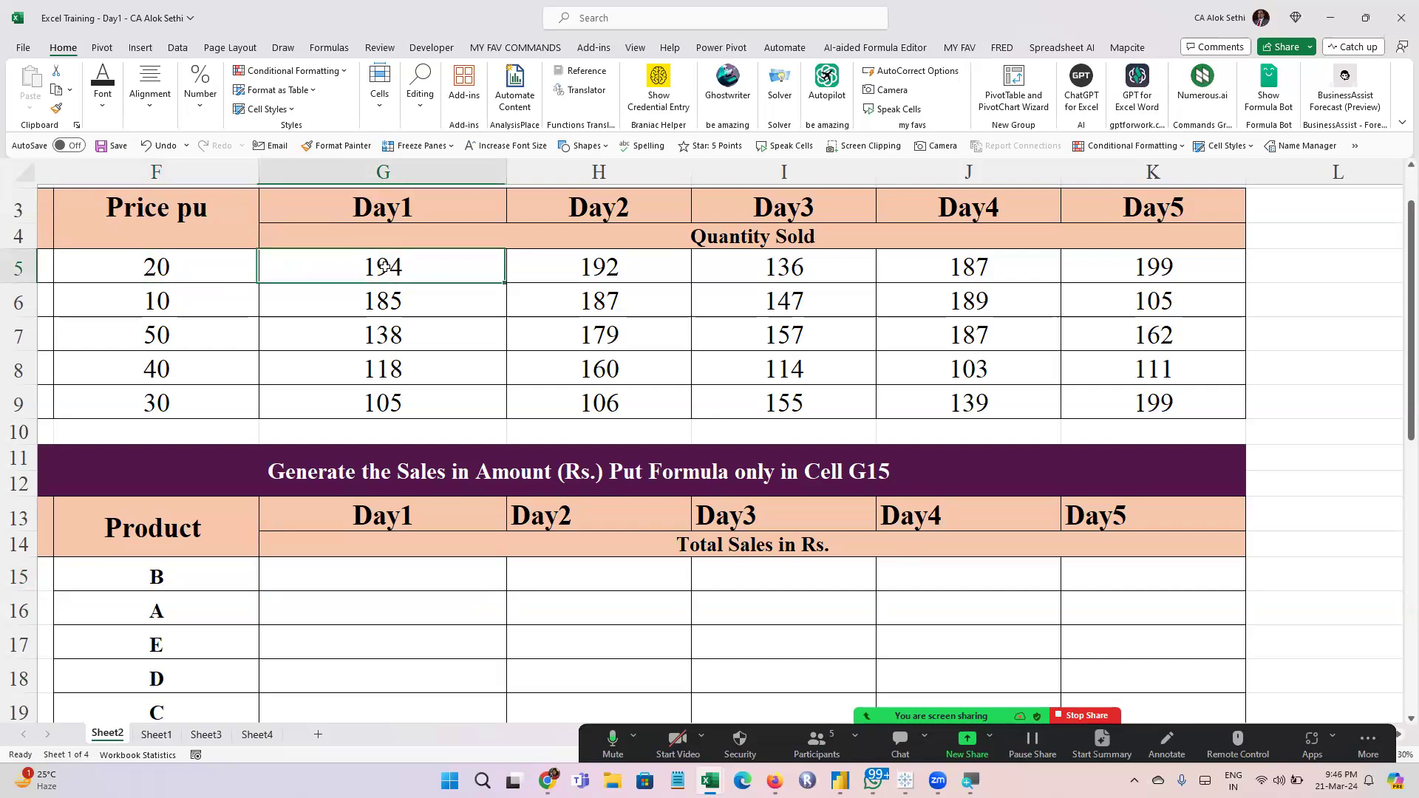
Calculate product B's Day1 sales in G15 with the formula =F5*G5 and recheck the cells it references
click(420, 589)
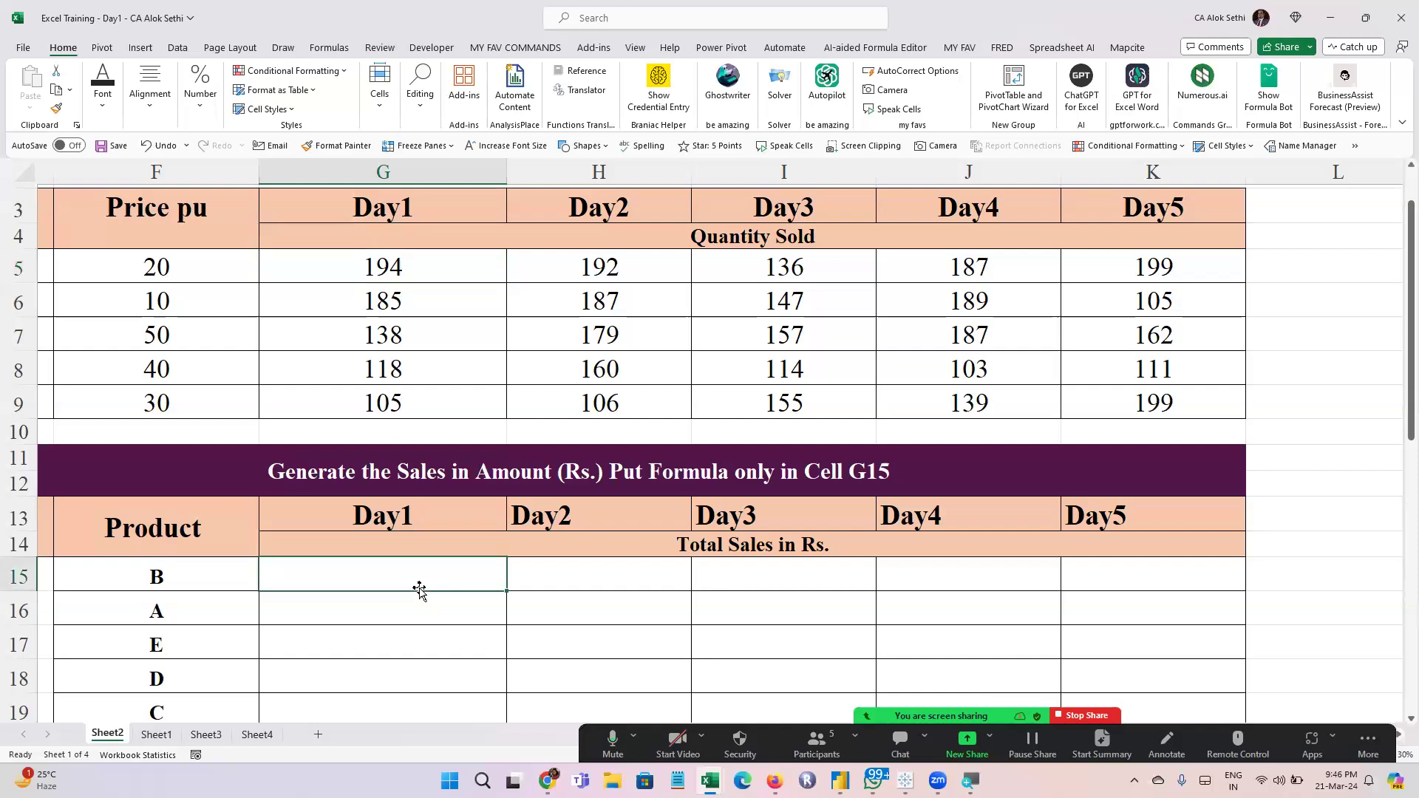
text(=)
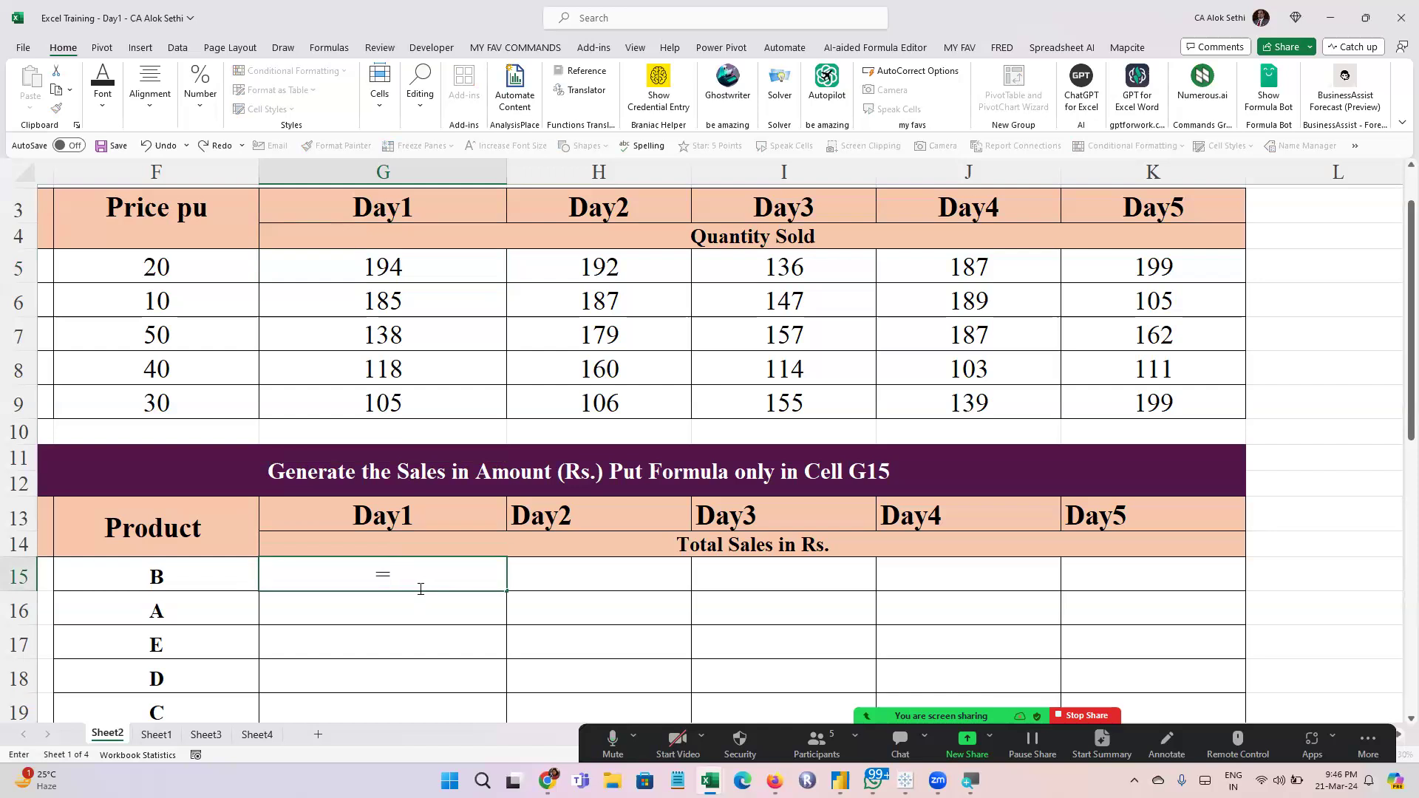
click(181, 265)
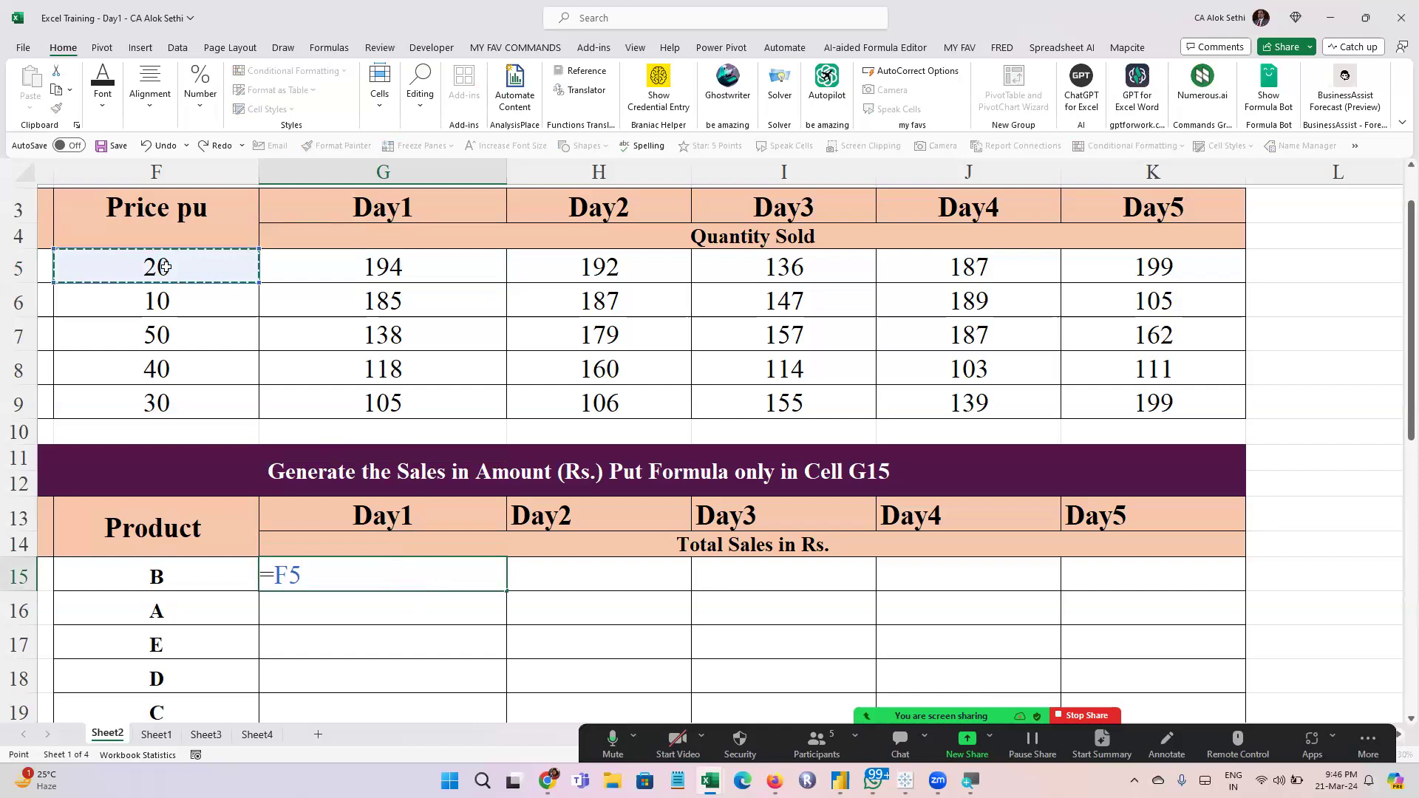
text(*)
click(326, 253)
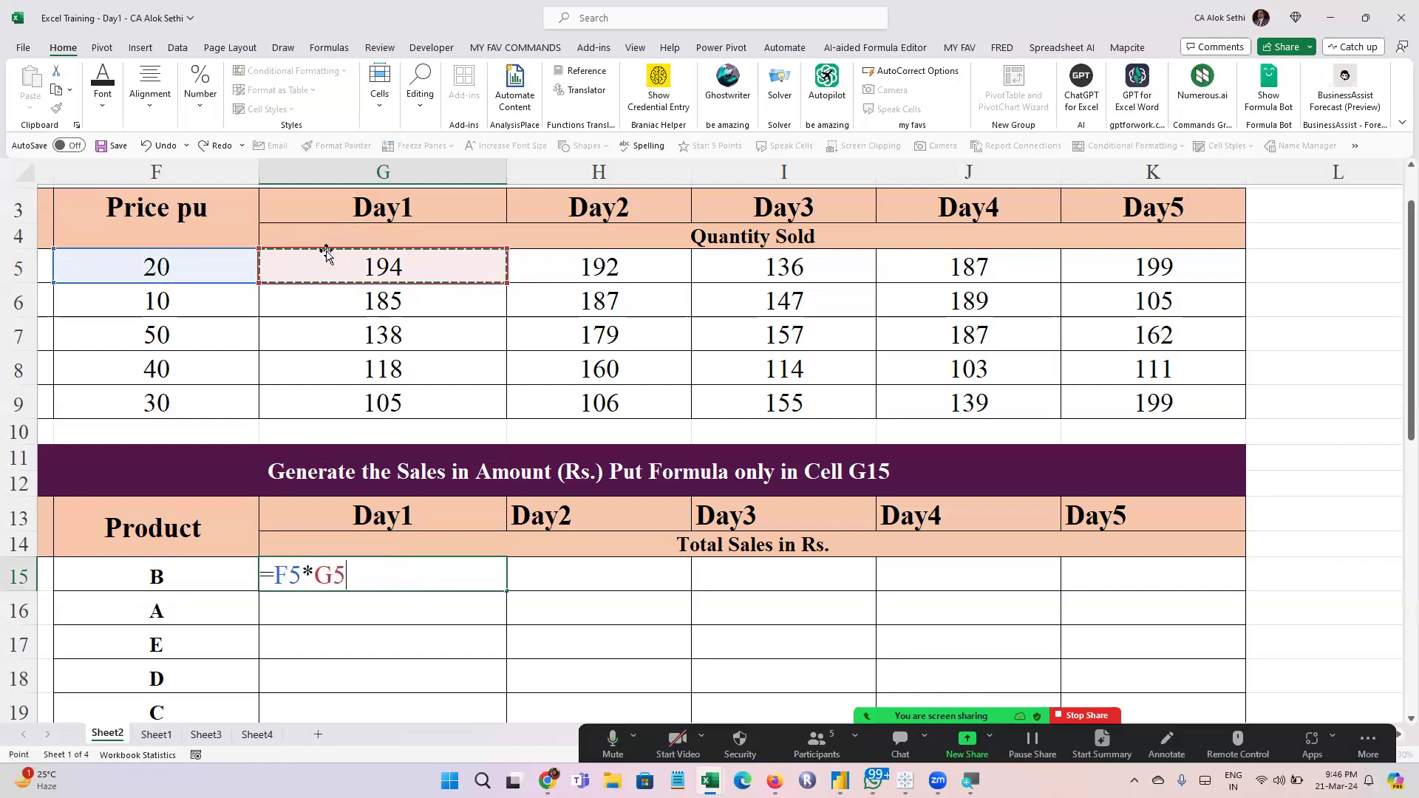
key(Return)
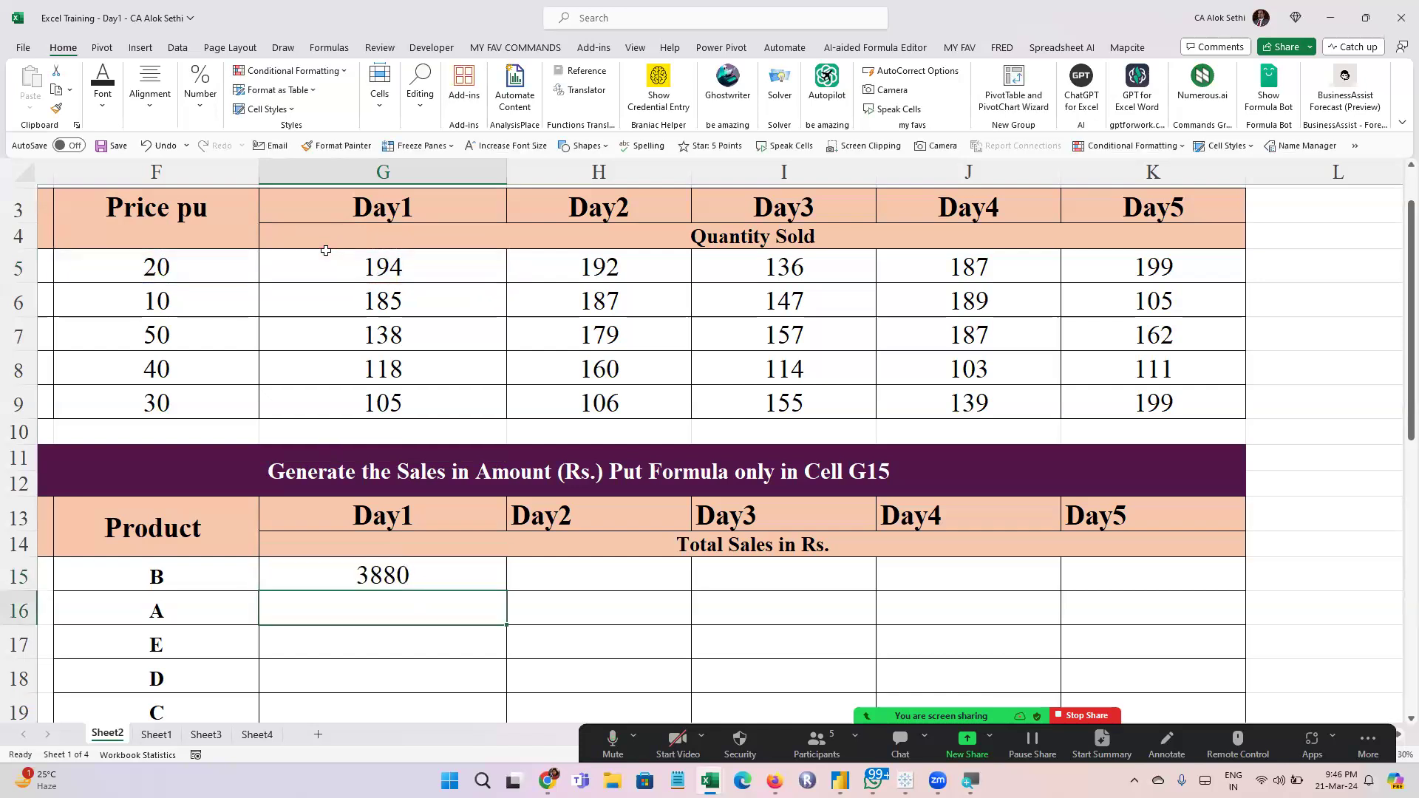
key(Up)
key(F2)
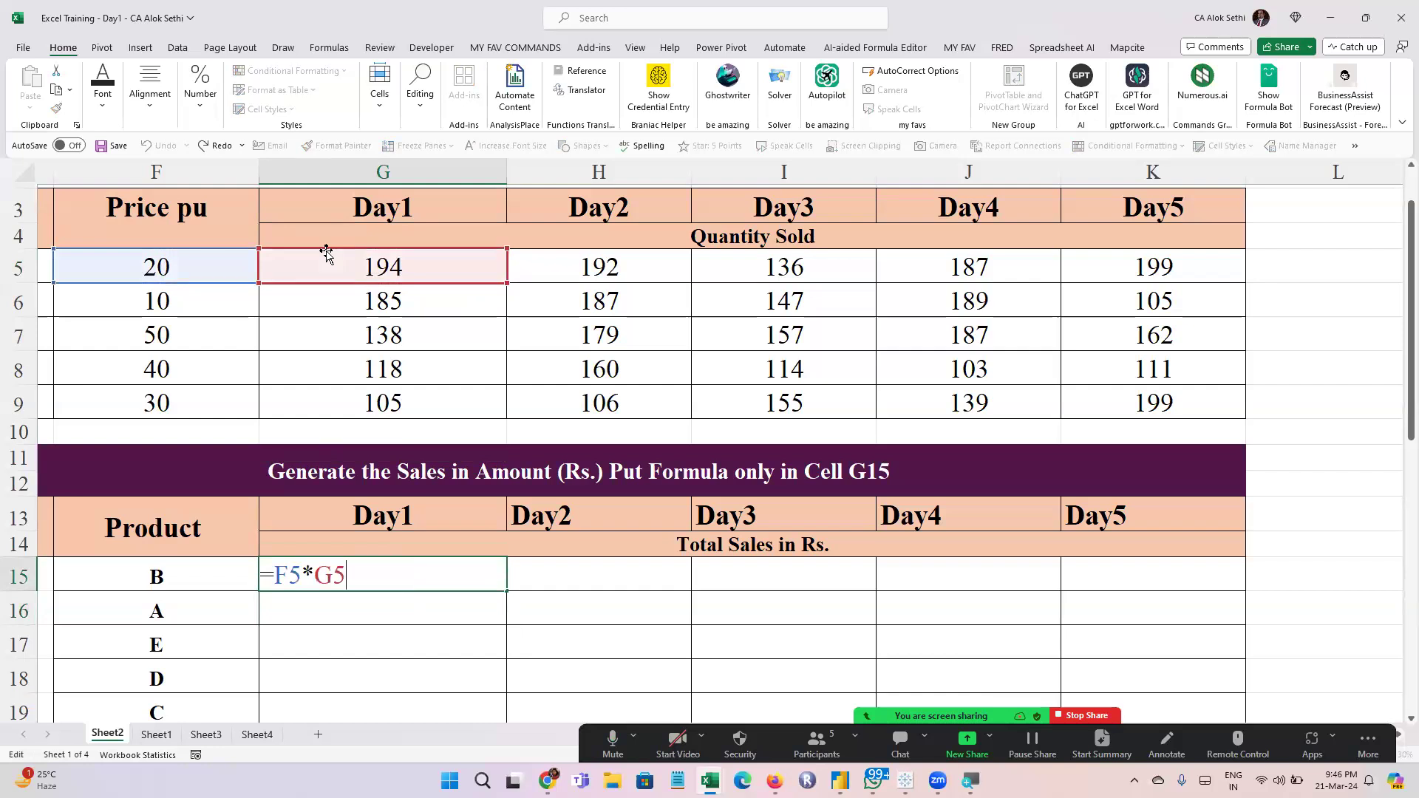
key(Return)
Calculate product B's Day2 sales in H15 separately with the formula =F5*H5
key(Right)
key(Up)
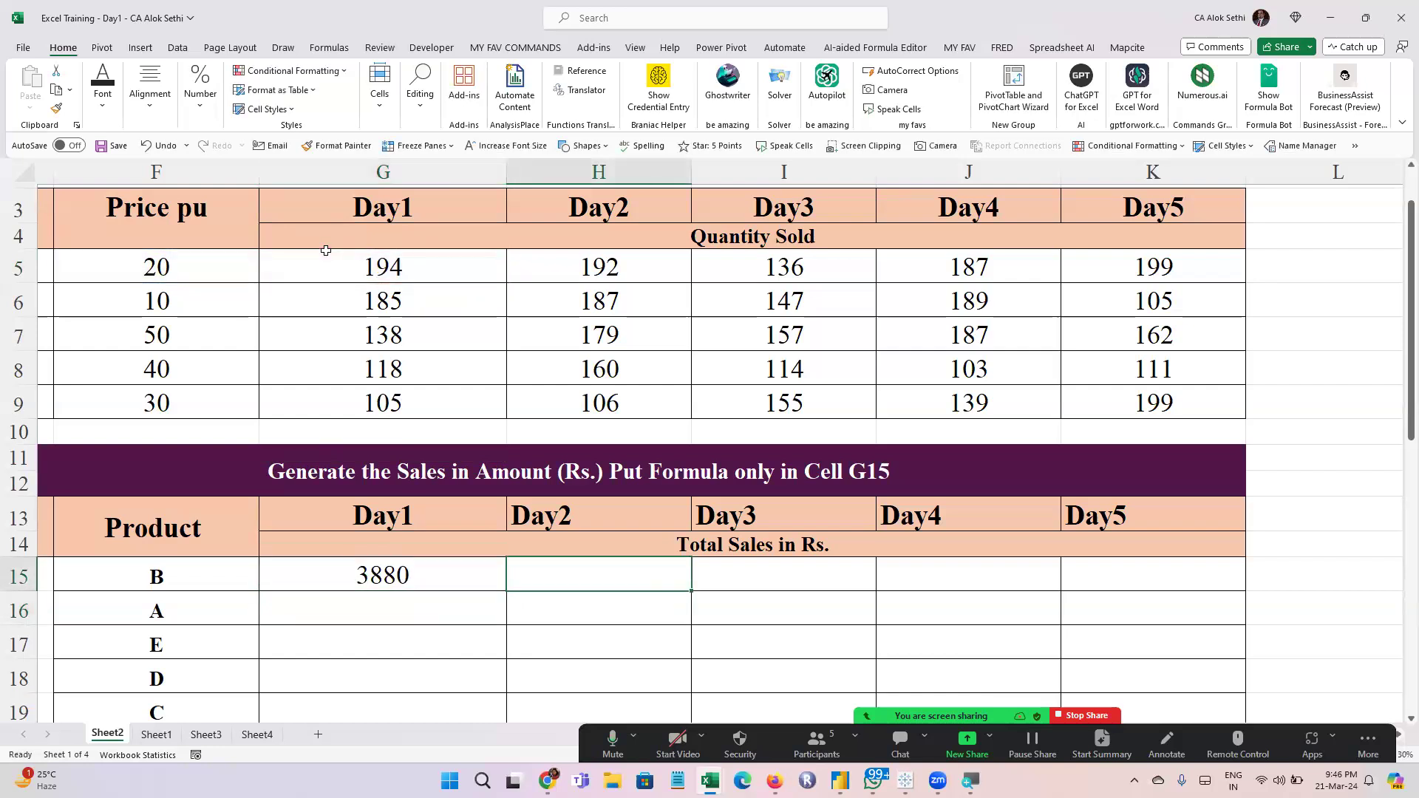
text(=)
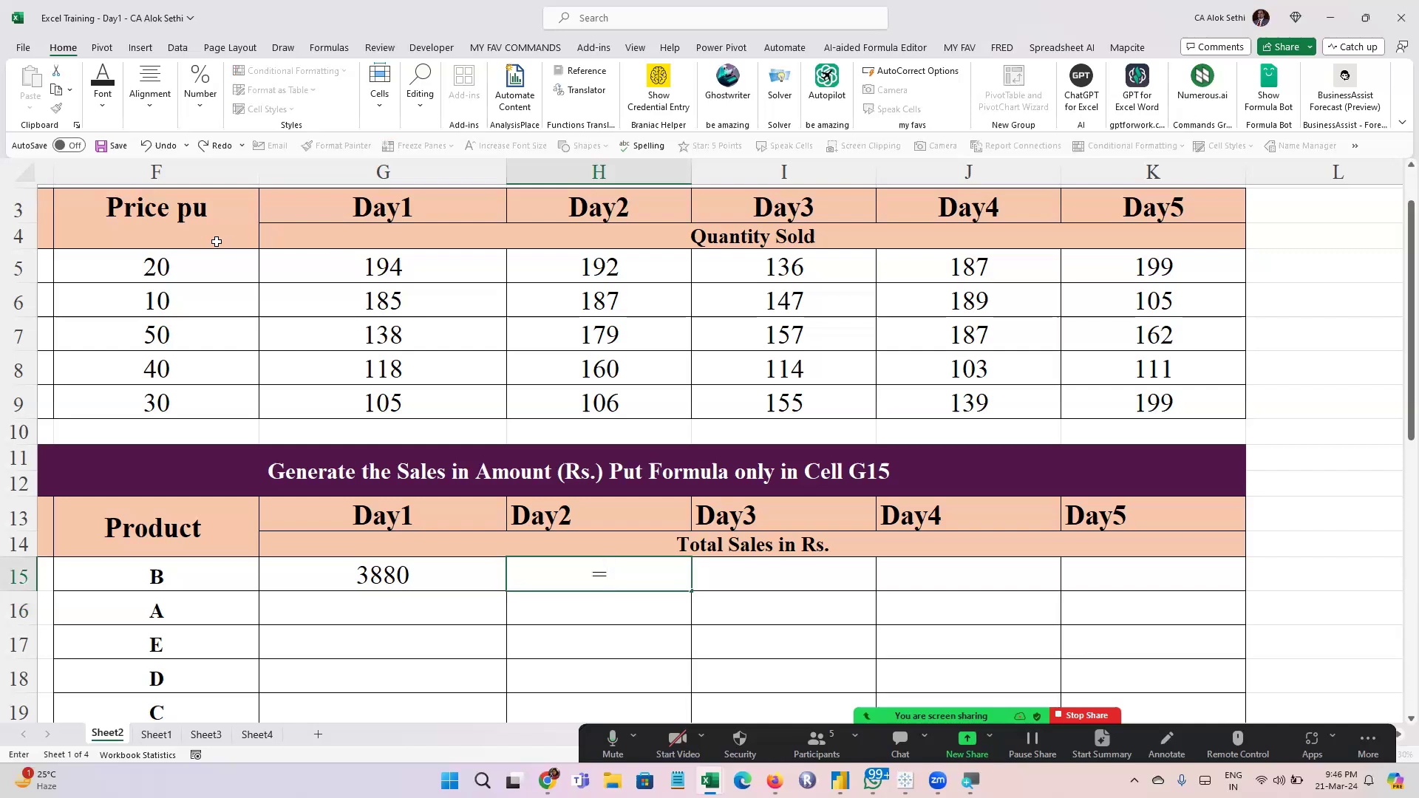
click(170, 261)
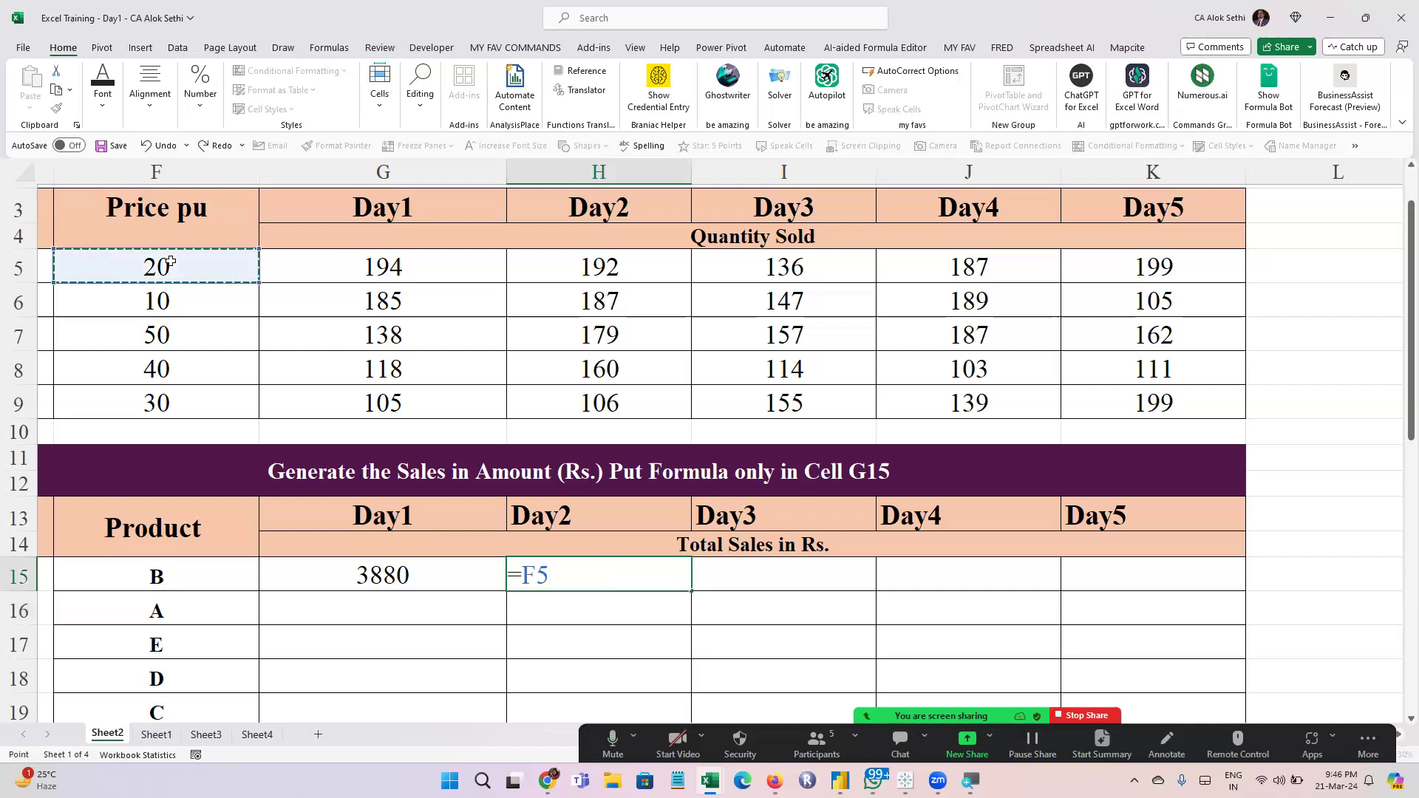
text(*)
click(553, 252)
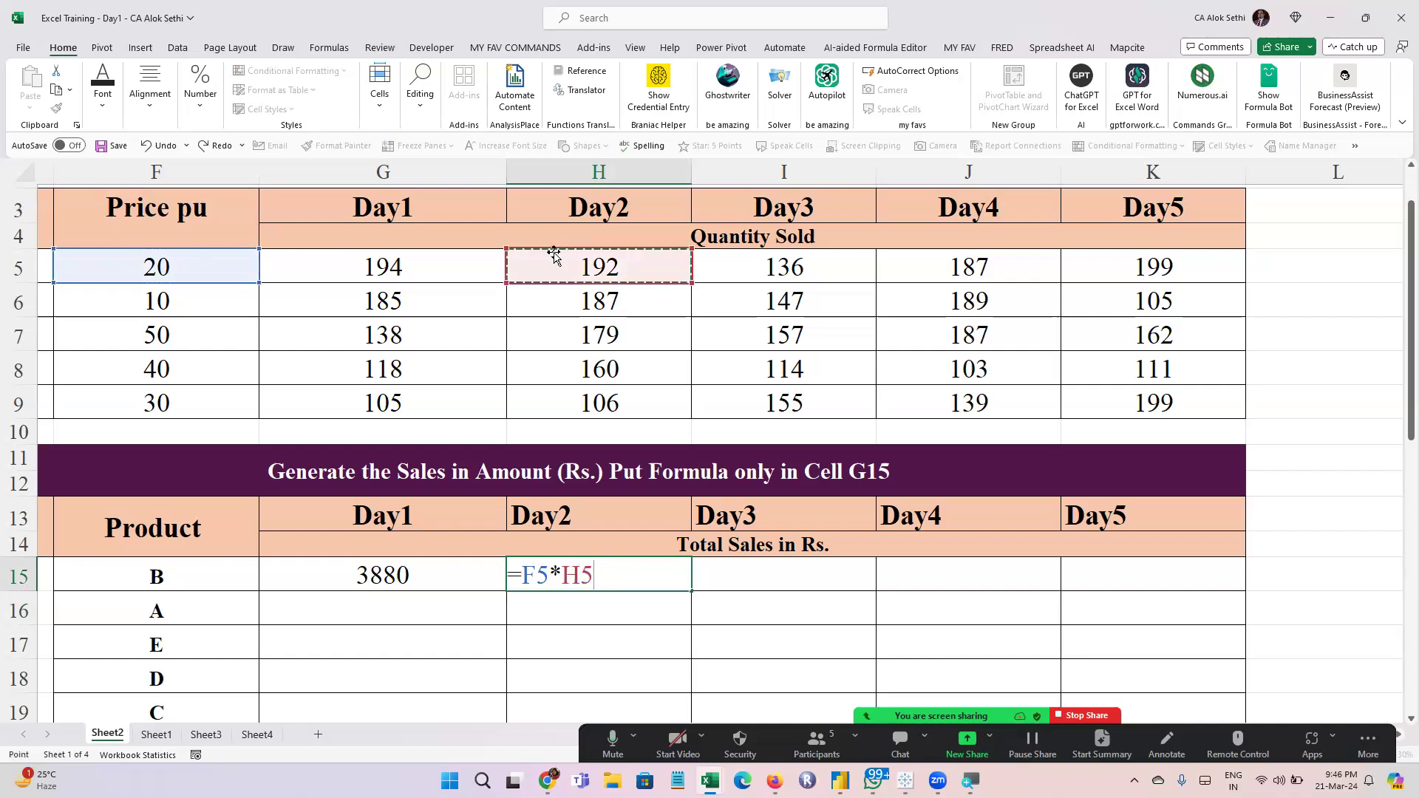
key(Return)
Calculate product B's Day3 sales in I15 separately with the formula =F5*I5
key(Right)
key(Up)
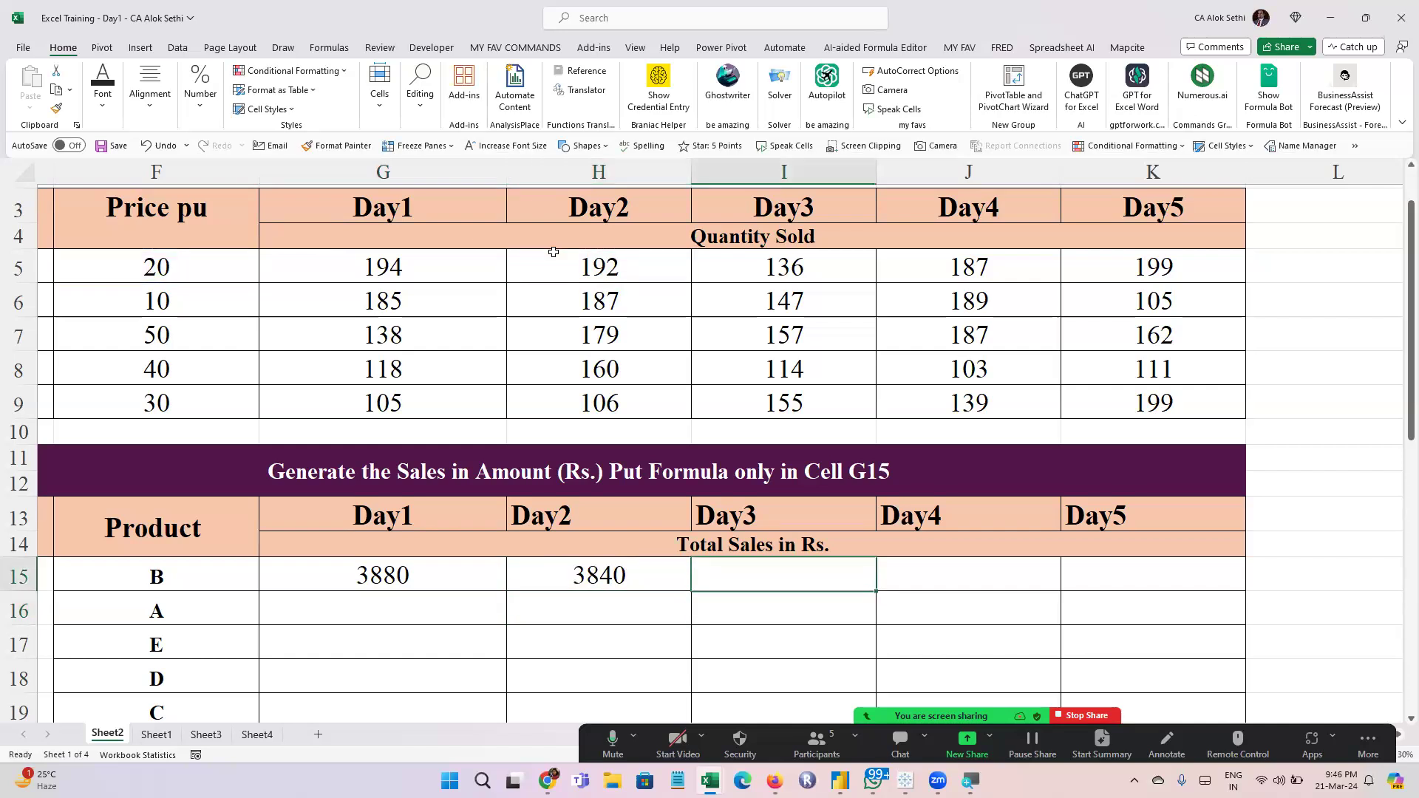
text(=)
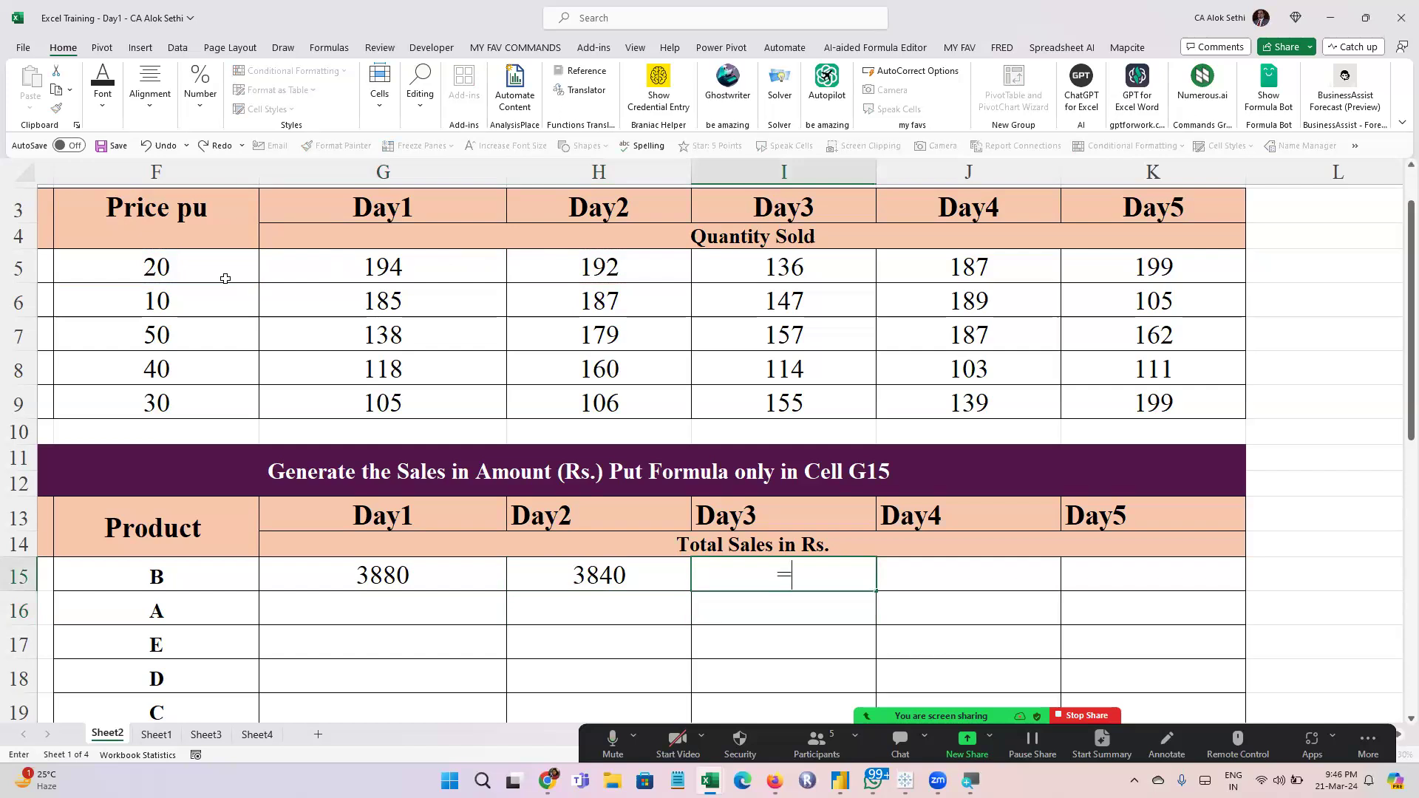
click(202, 264)
text(*)
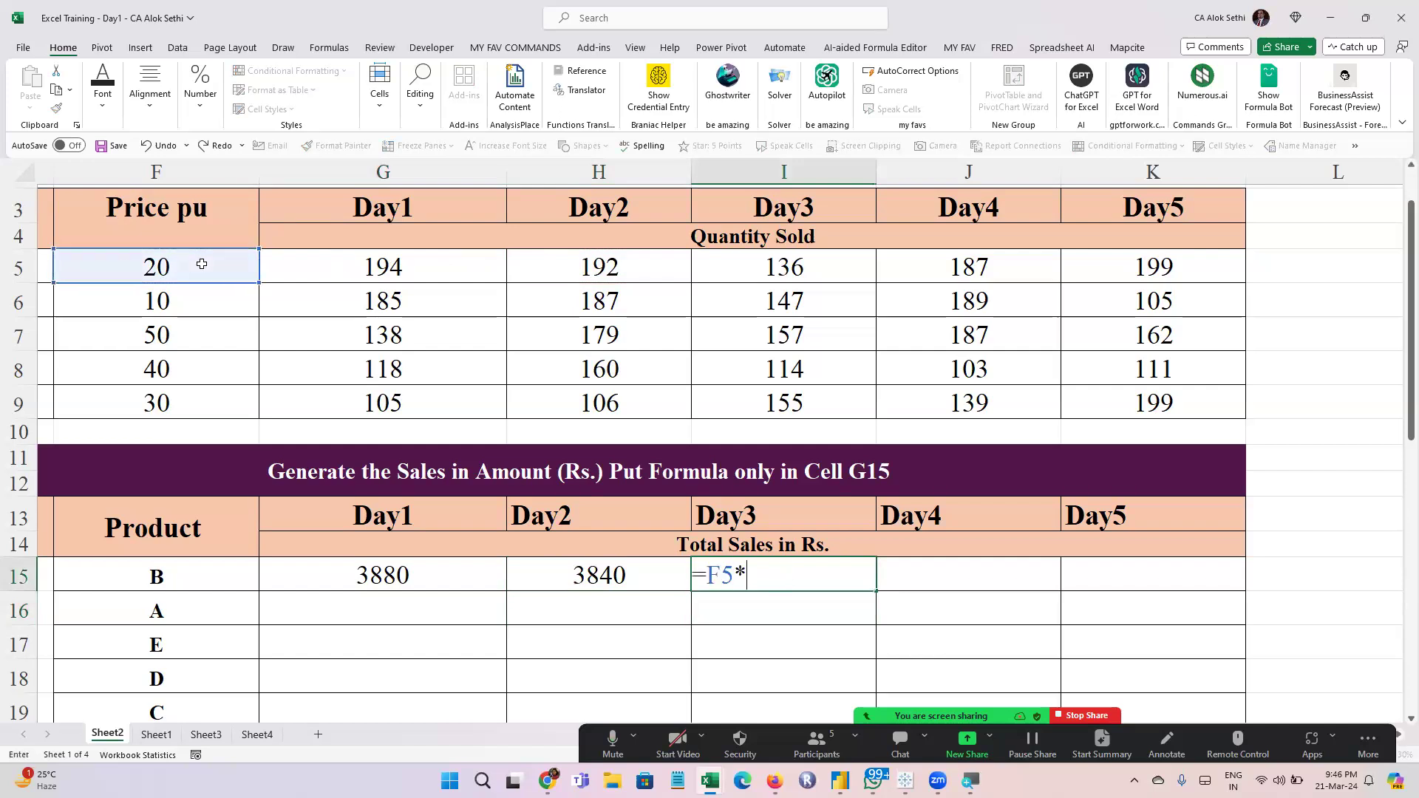
click(747, 267)
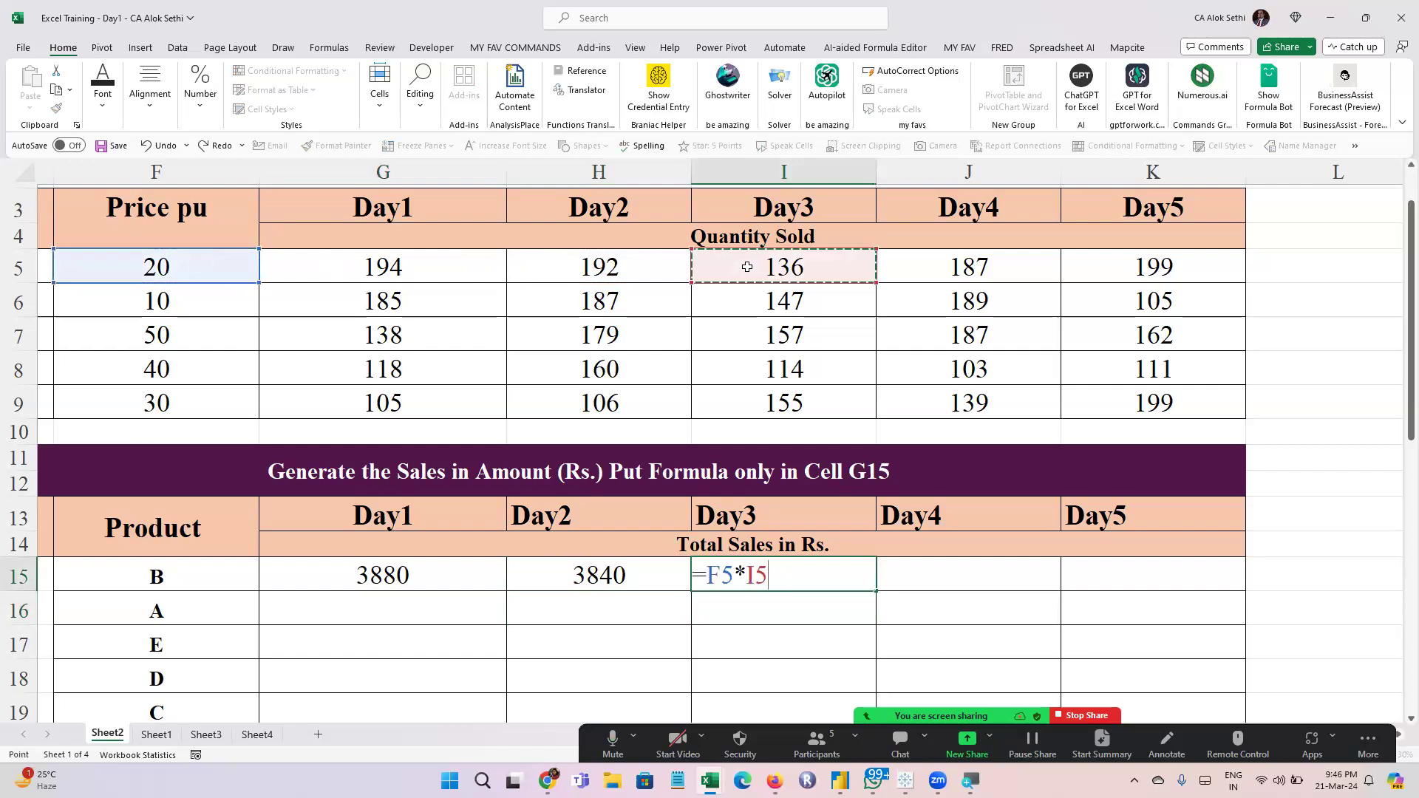
key(Return)
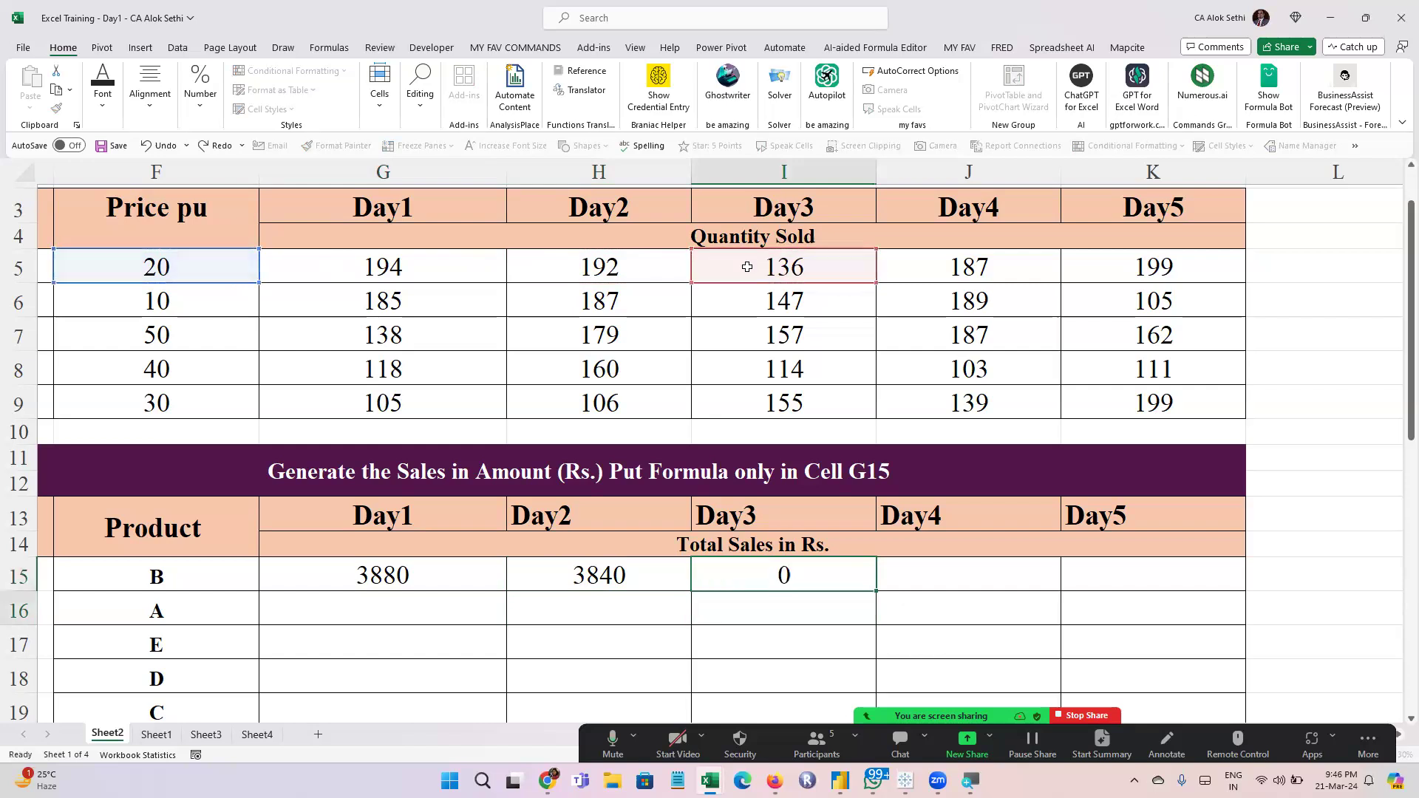
Clear the separately entered Day2 and Day3 sales formulas from H15 and I15
key(Up)
key(Down)
key(Down)
key(Down)
key(Down)
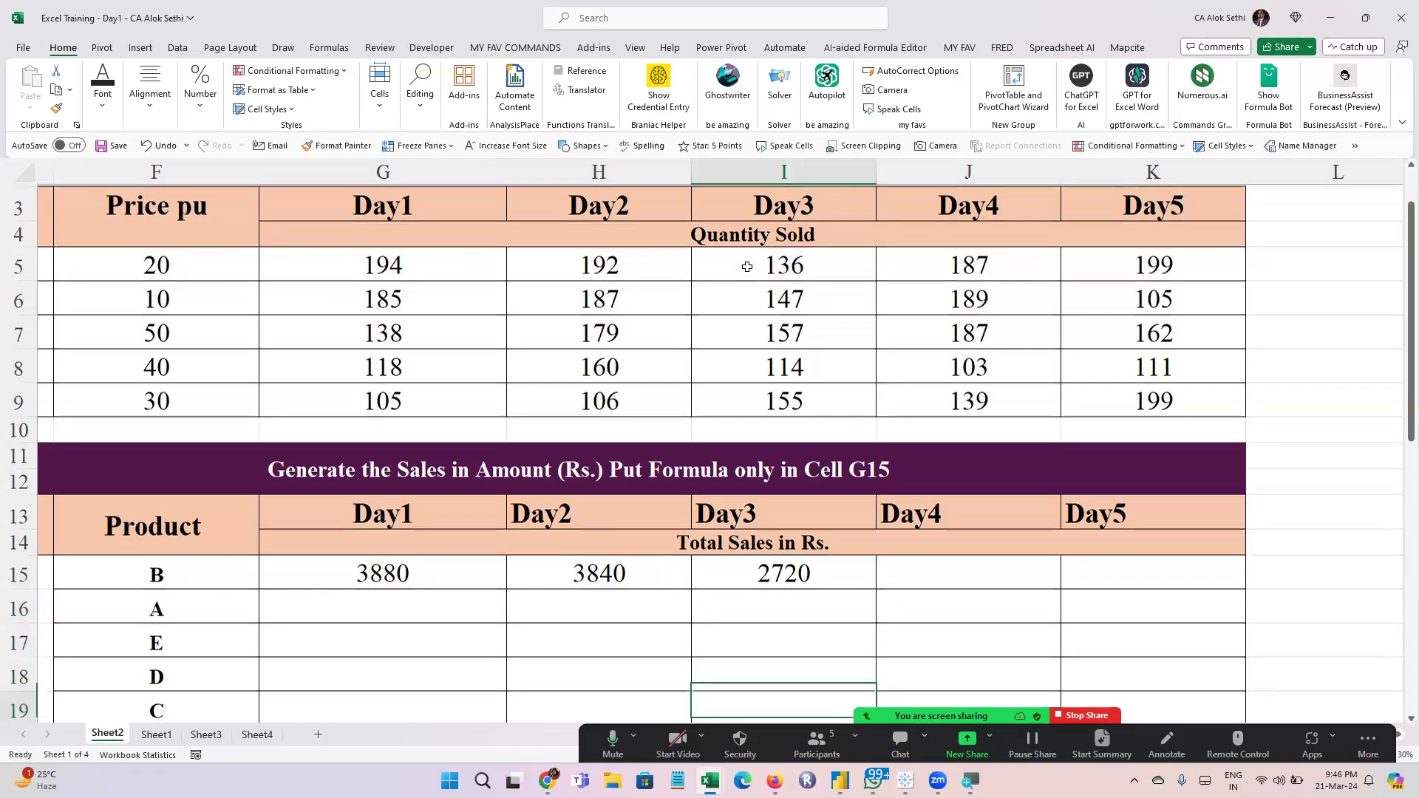
key(Up)
key(Up)
key(Up)
key(Up)
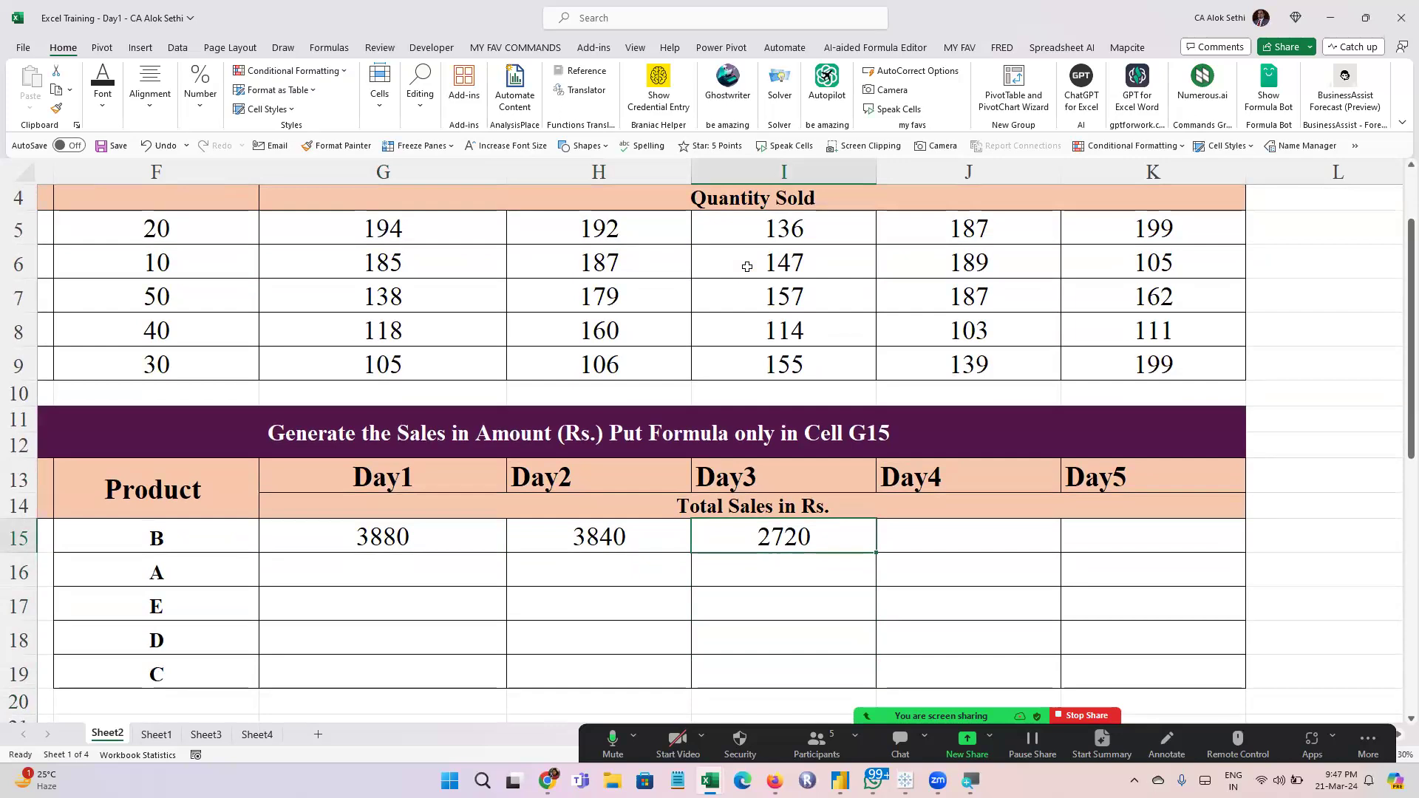
key(Left)
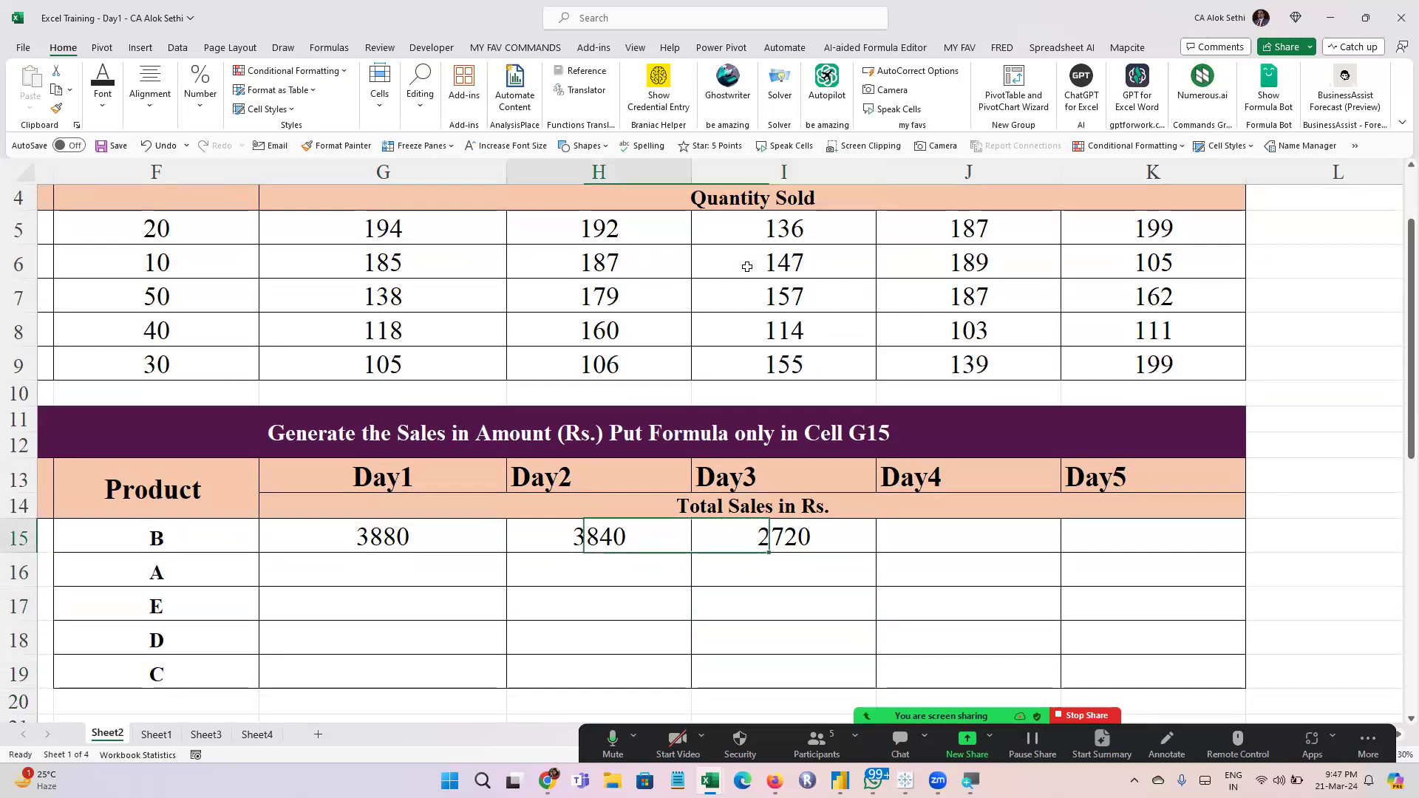
key(shift+Right)
key(Delete)
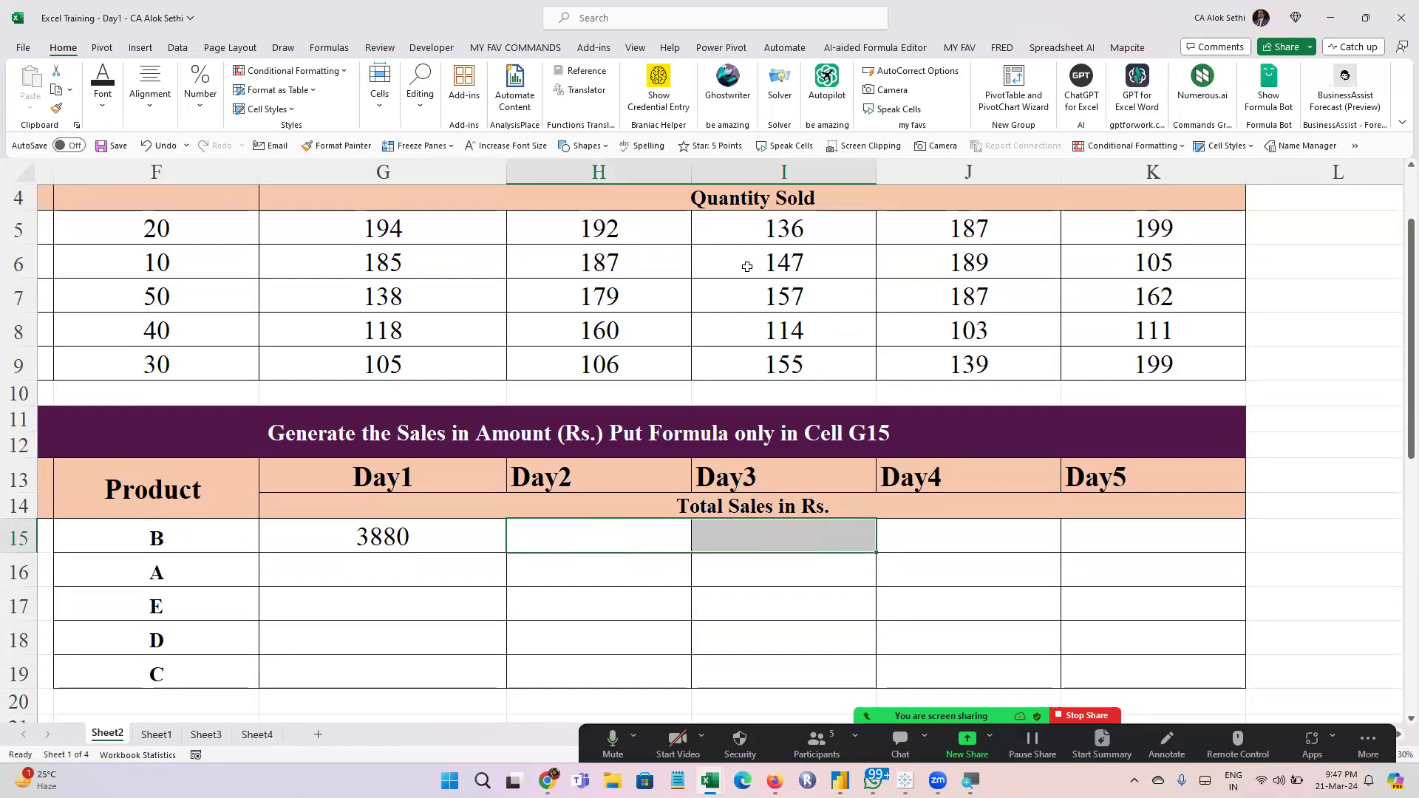
Copy the Day1 sales formula from G15 into H15 through K15 for product B
key(Left)
key(ctrl+c)
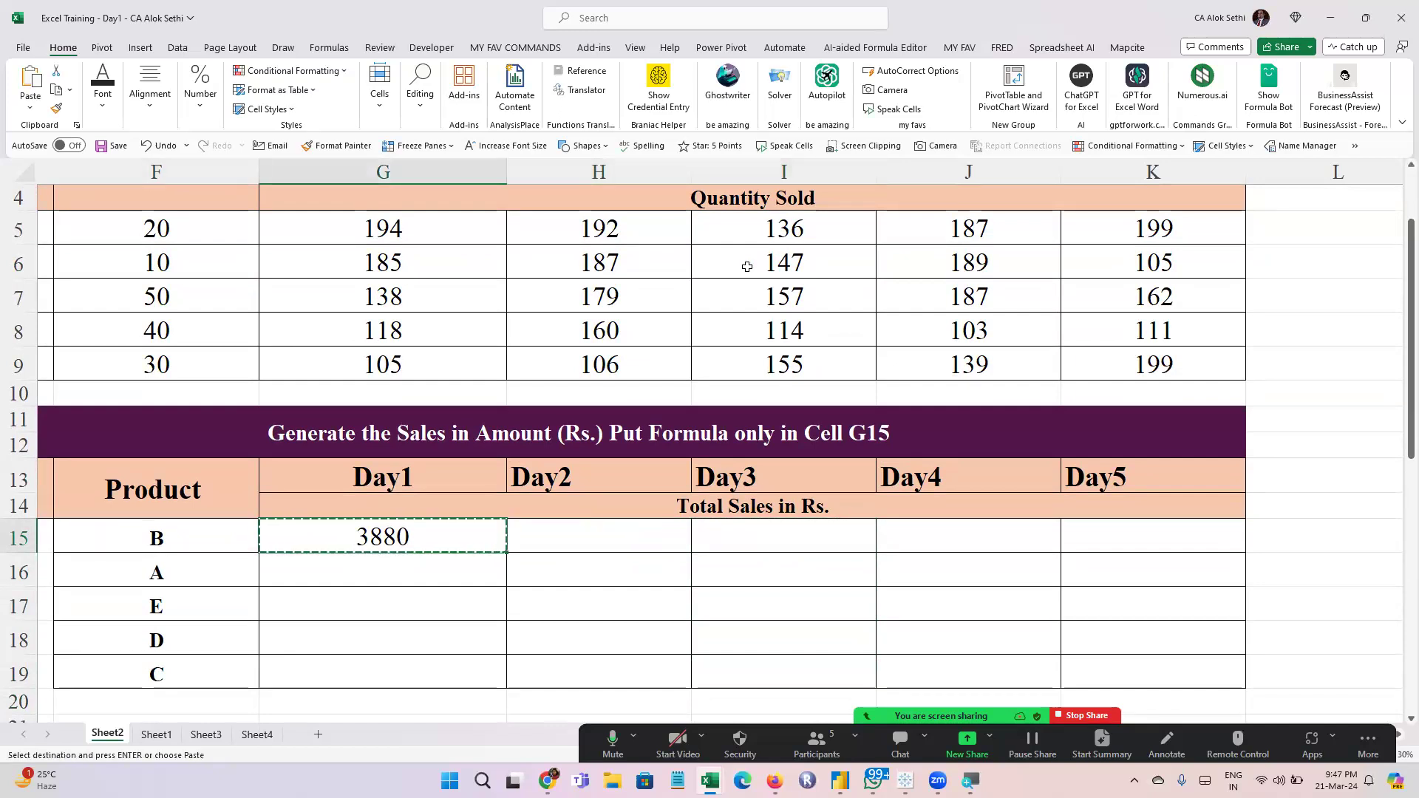
key(Right)
key(shift+Right)
key(shift+Right)
key(shift+Right)
key(Left)
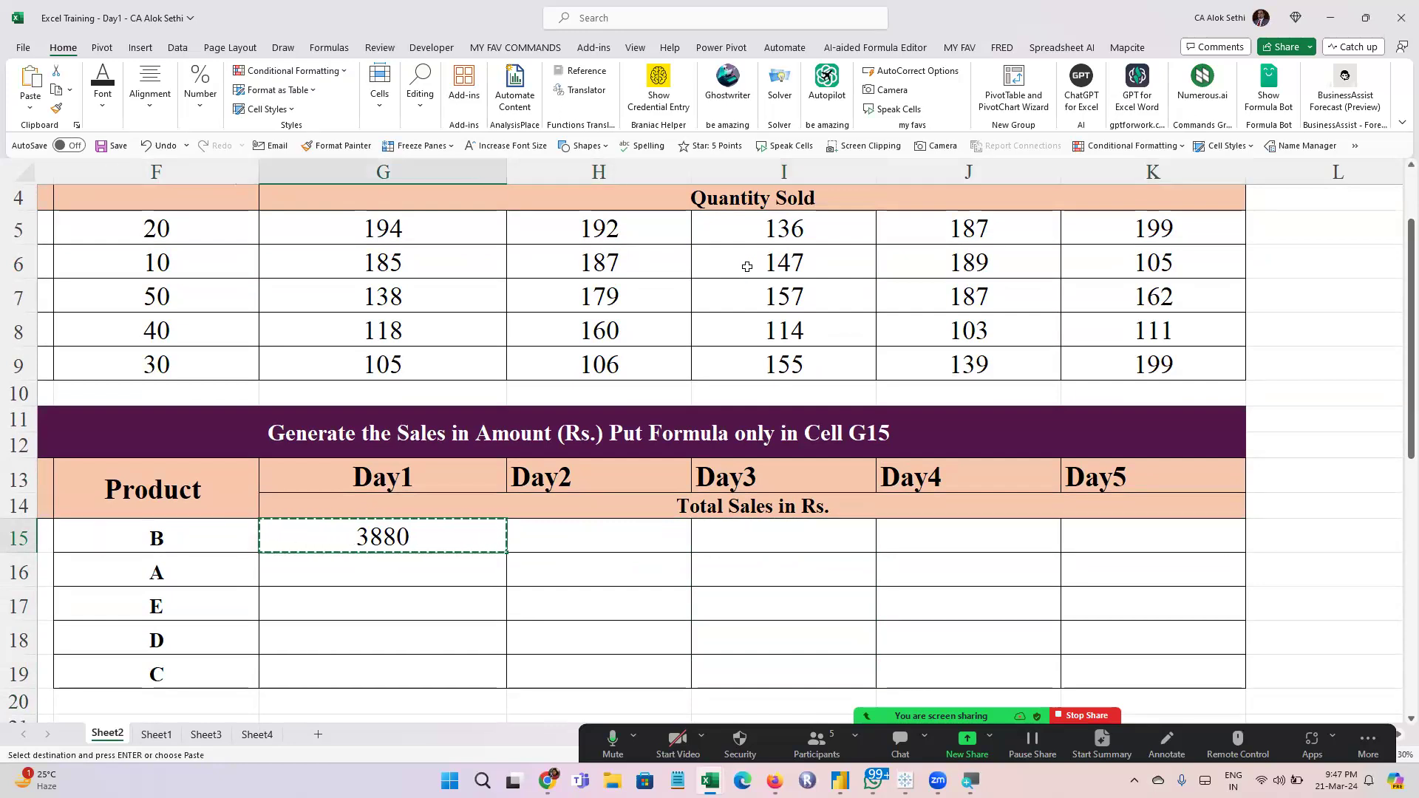
key(Right)
key(shift+Right)
key(shift+Right)
key(shift+Right)
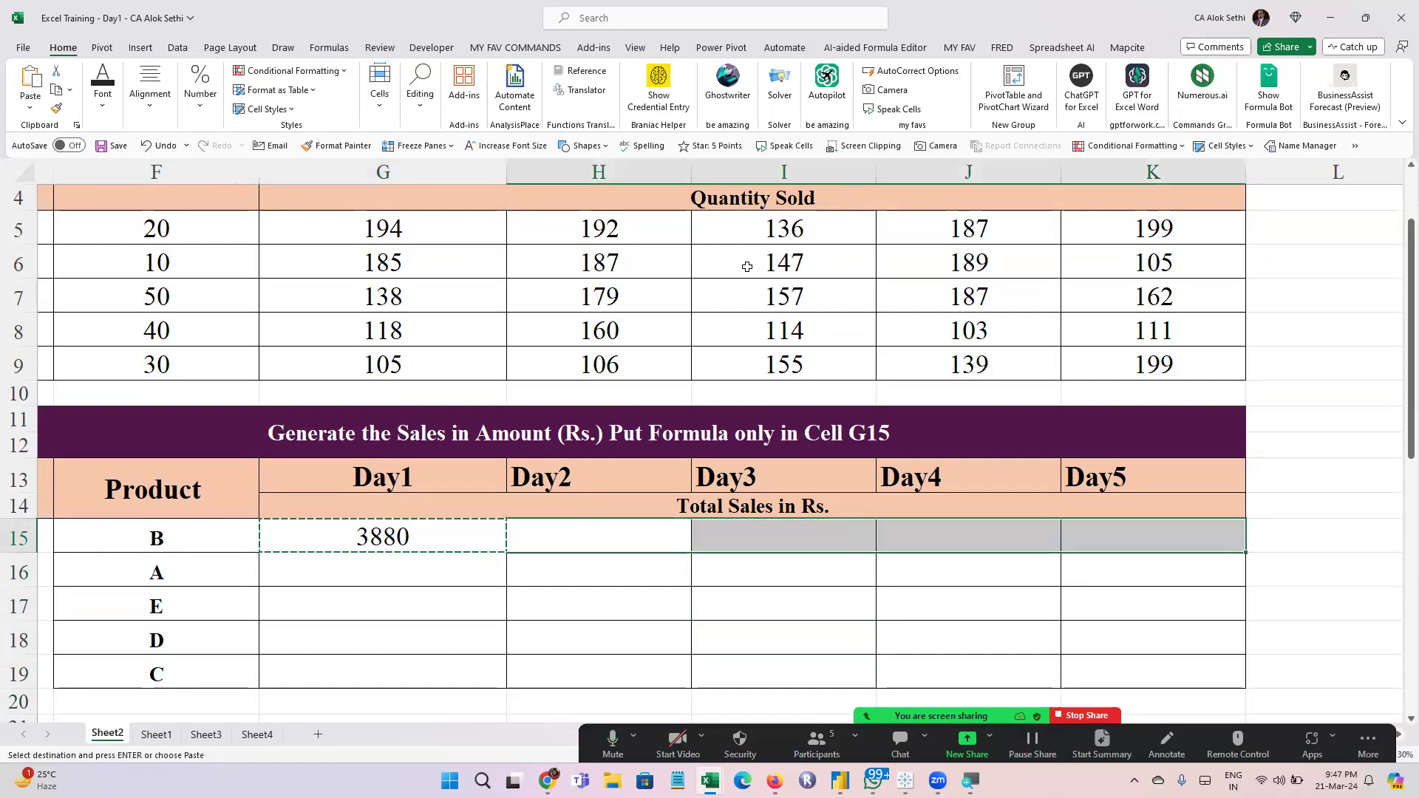
key(Left)
key(Right)
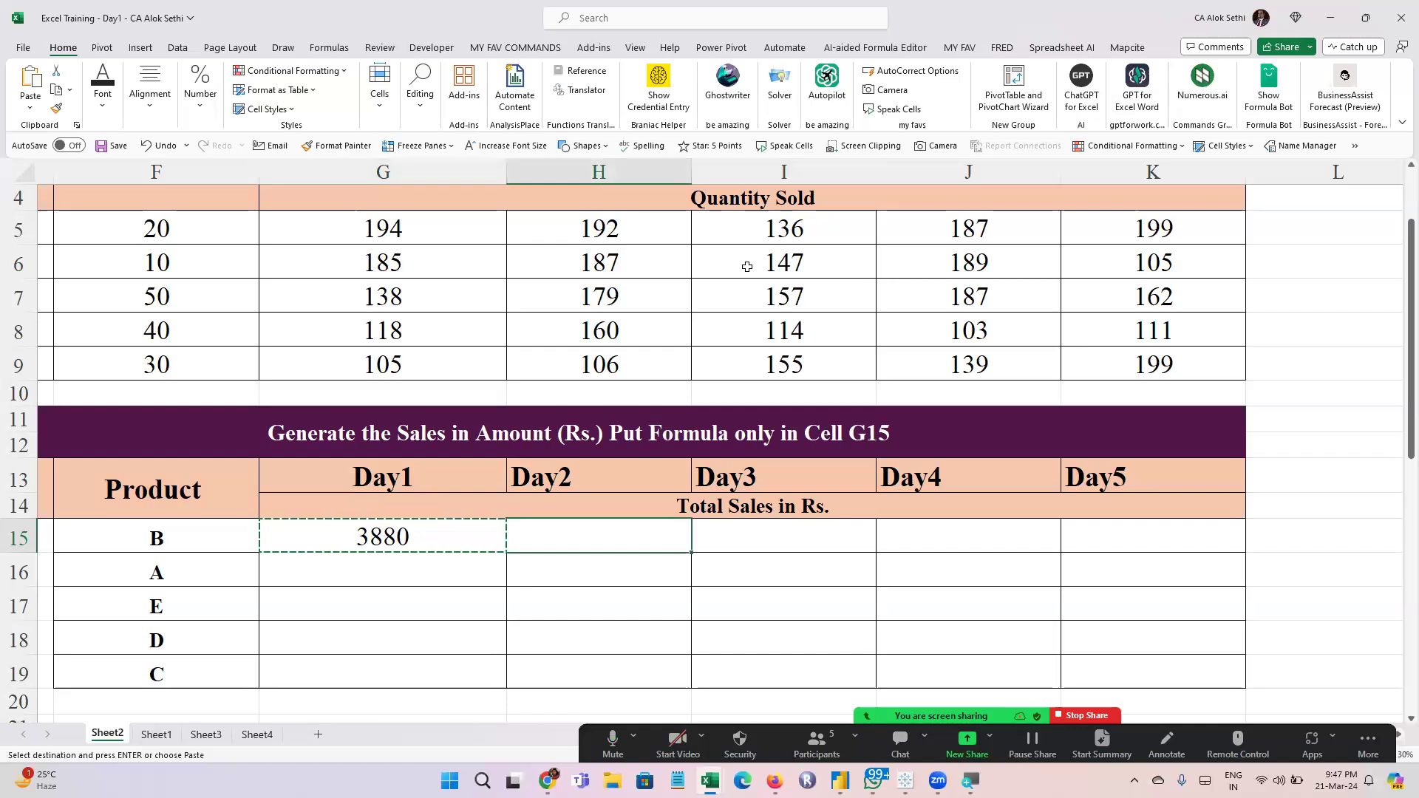
key(shift+Right)
key(shift+Right)
key(shift+Right)
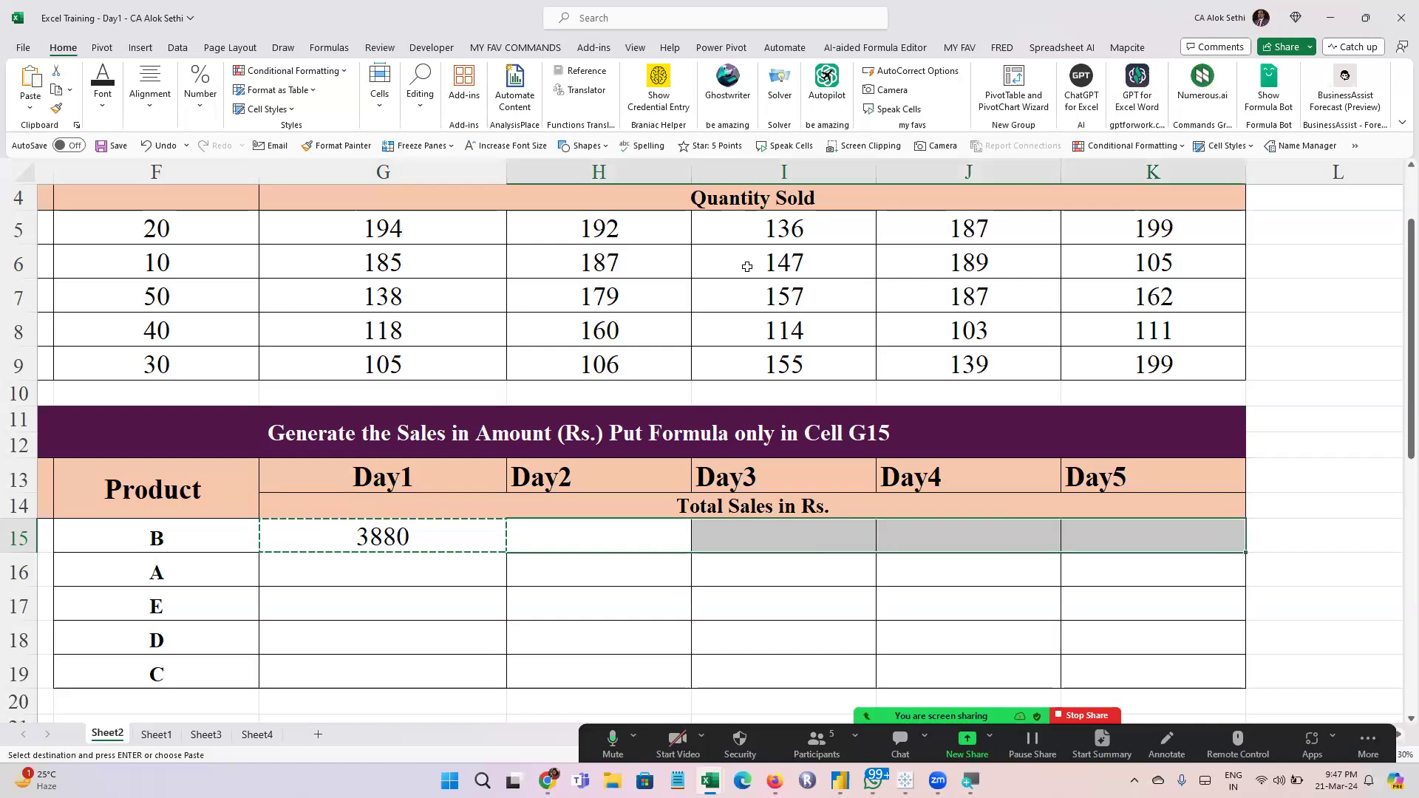
key(ctrl+v)
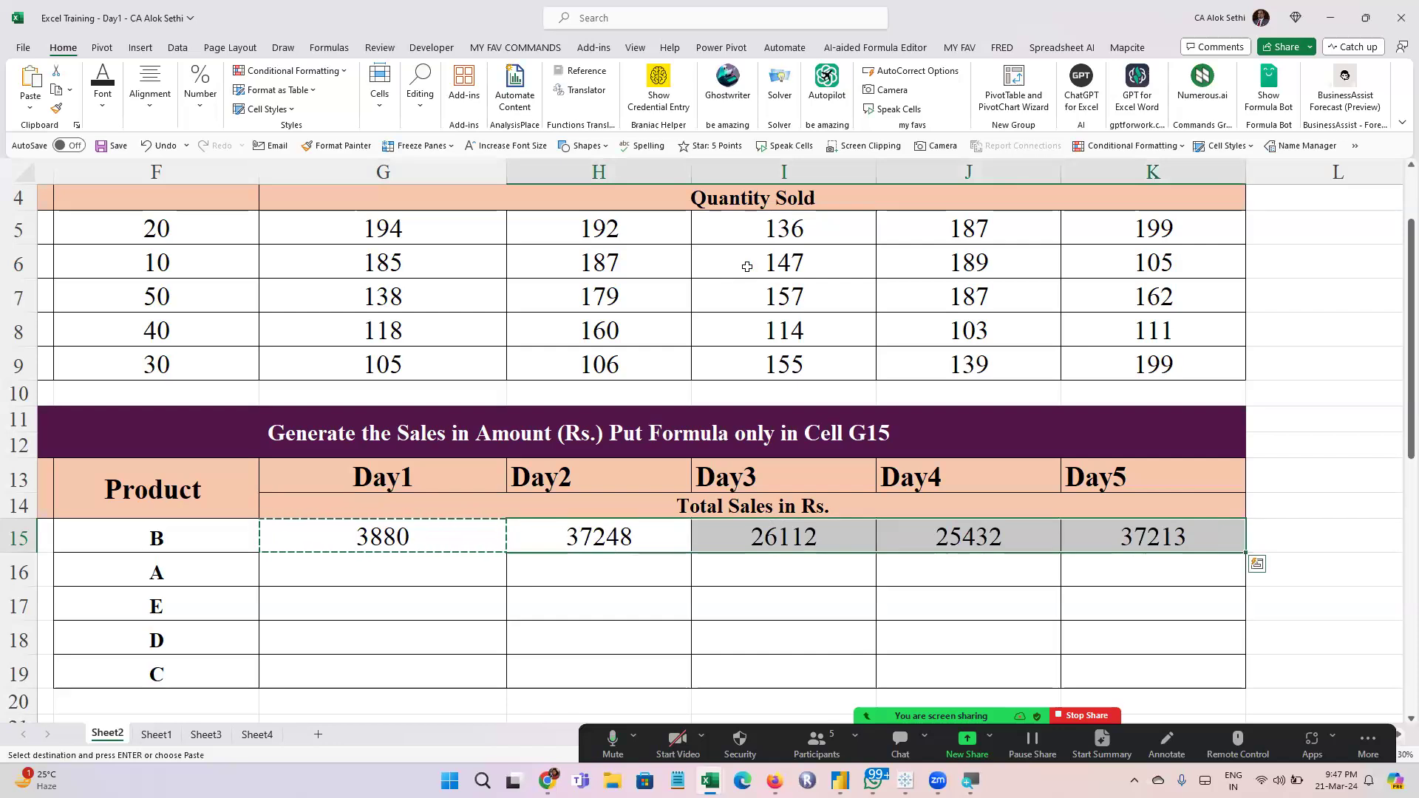
Search the computer for "keys" and launch Keystroke Visualizer
key(super)
text(keys)
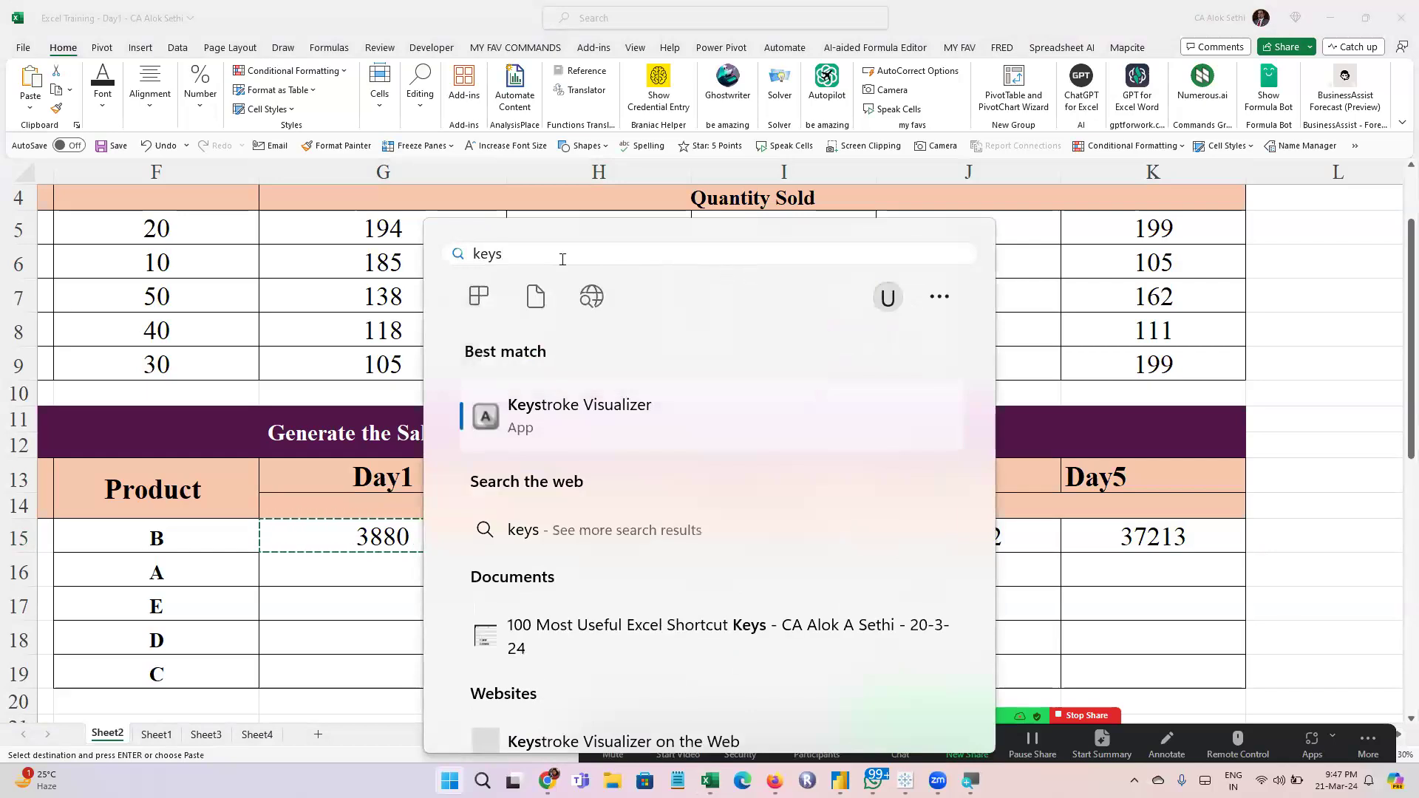
click(533, 409)
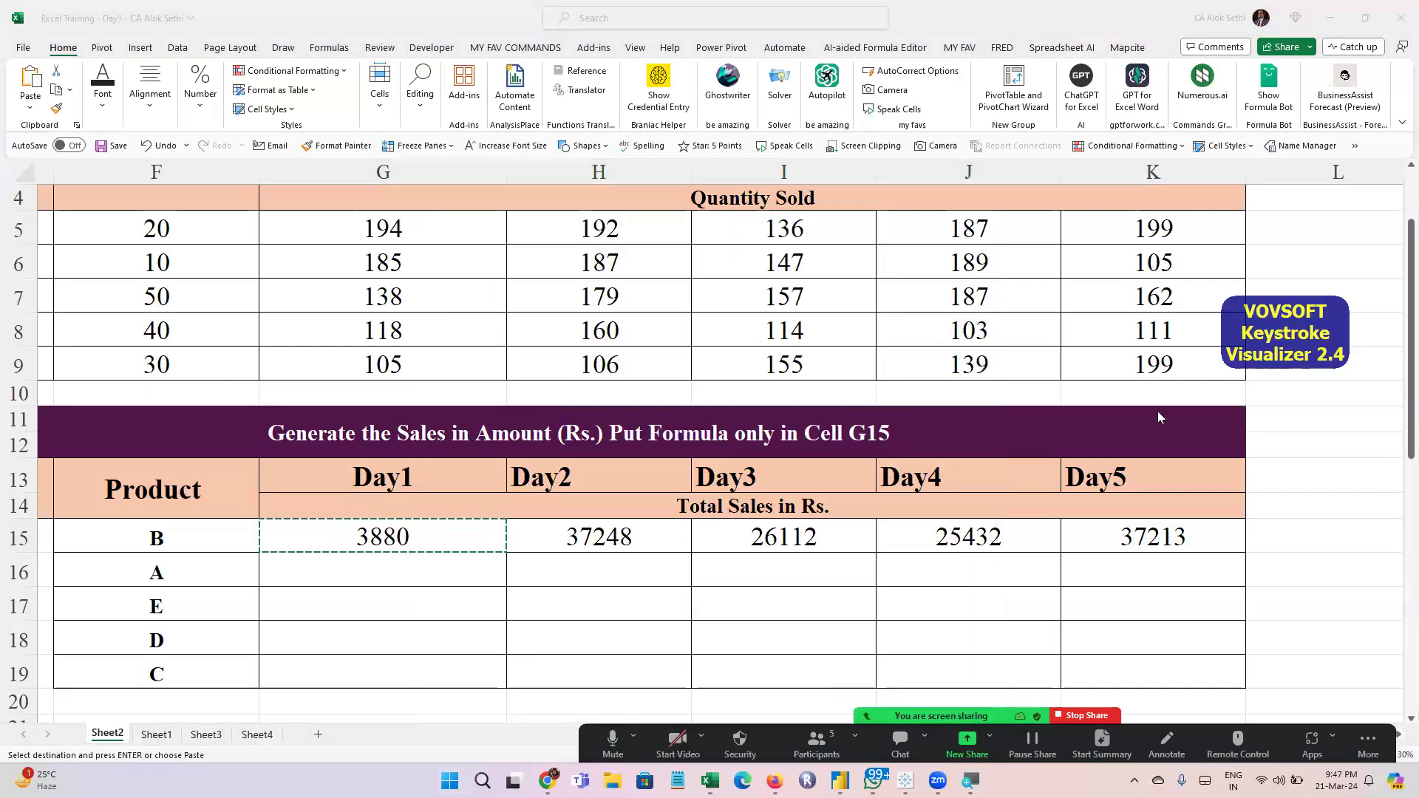
Return to Excel and paste the copied G15 formula over H15 through K15 again
click(537, 544)
key(ctrl+shift+Right)
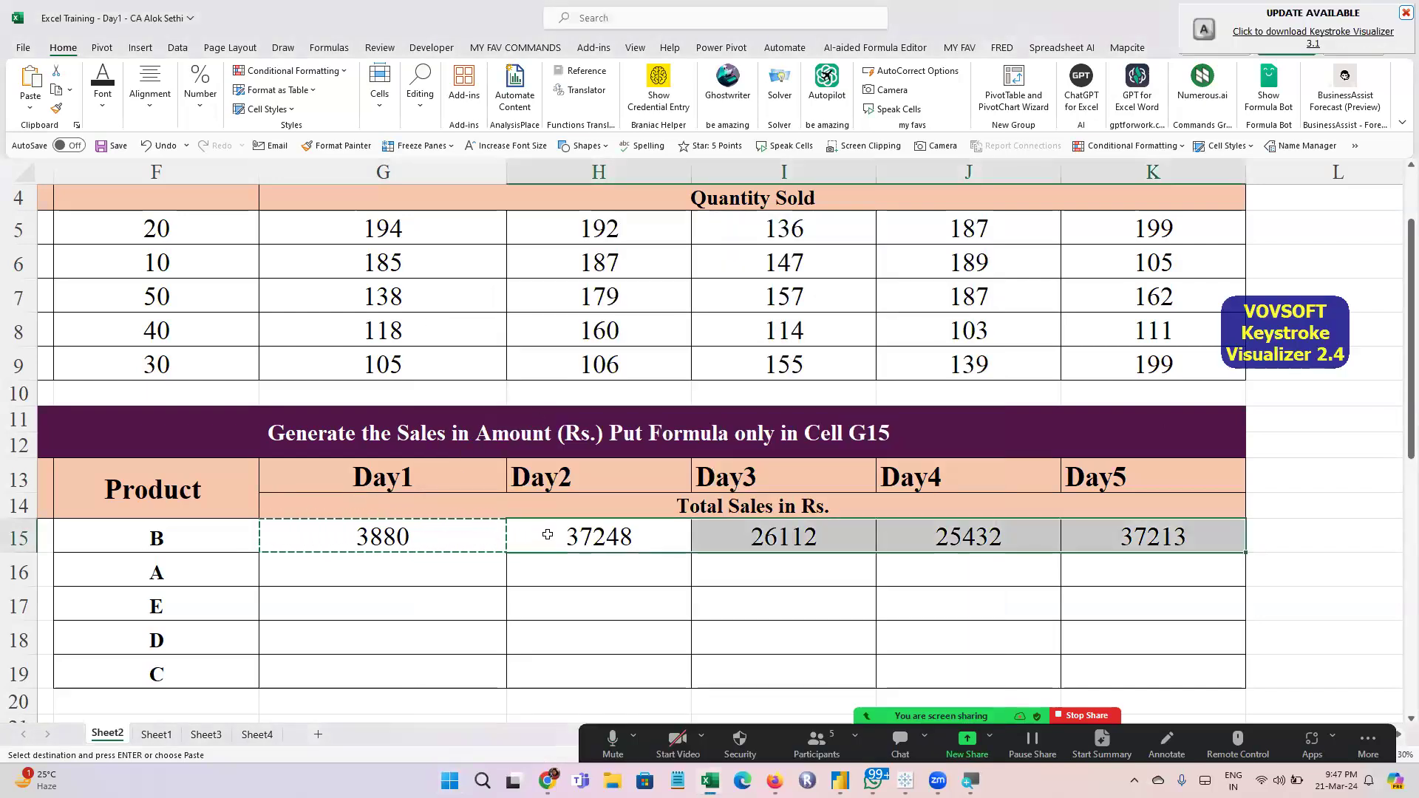
click(547, 534)
key(ctrl+c)
key(shift+Right)
key(shift+Right)
key(shift+Right)
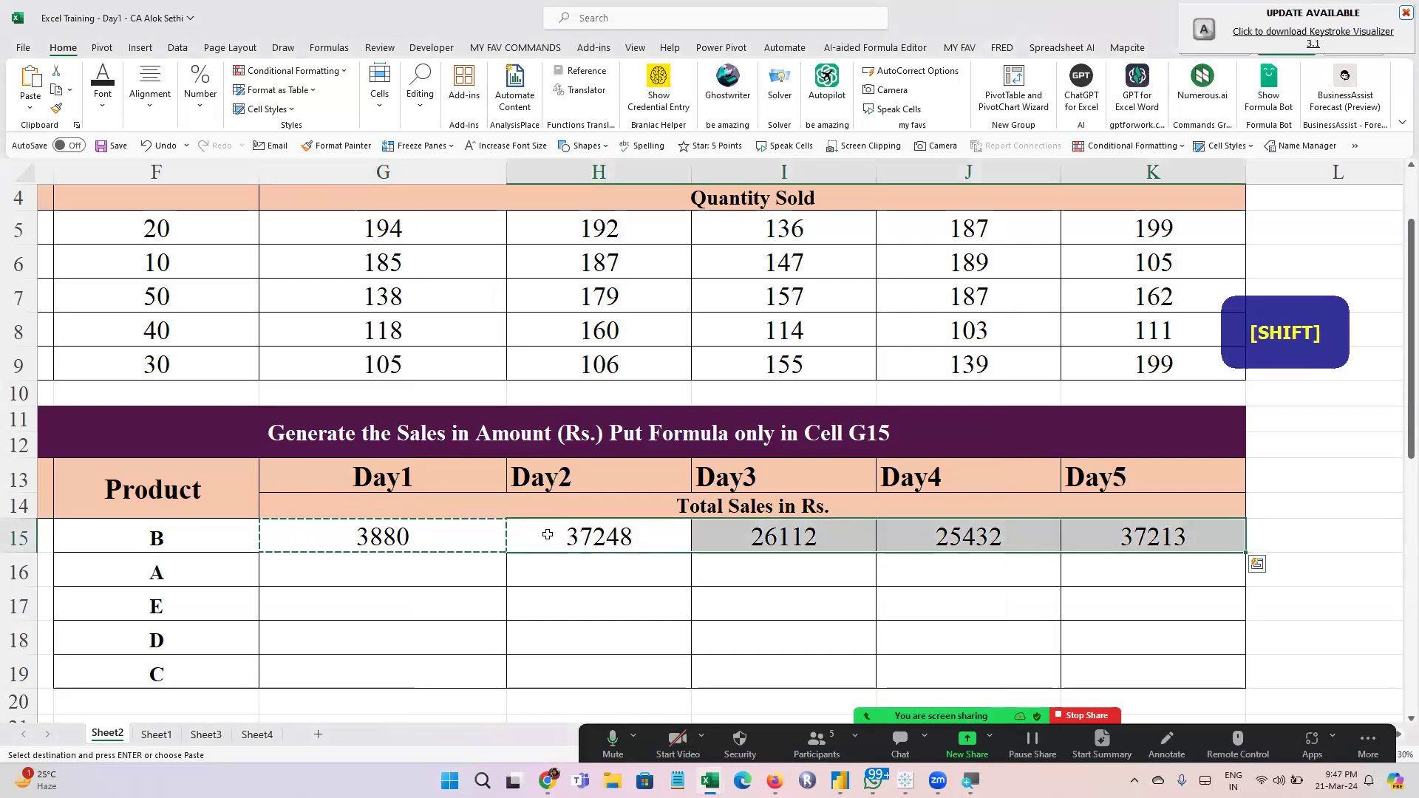
key(ctrl+v)
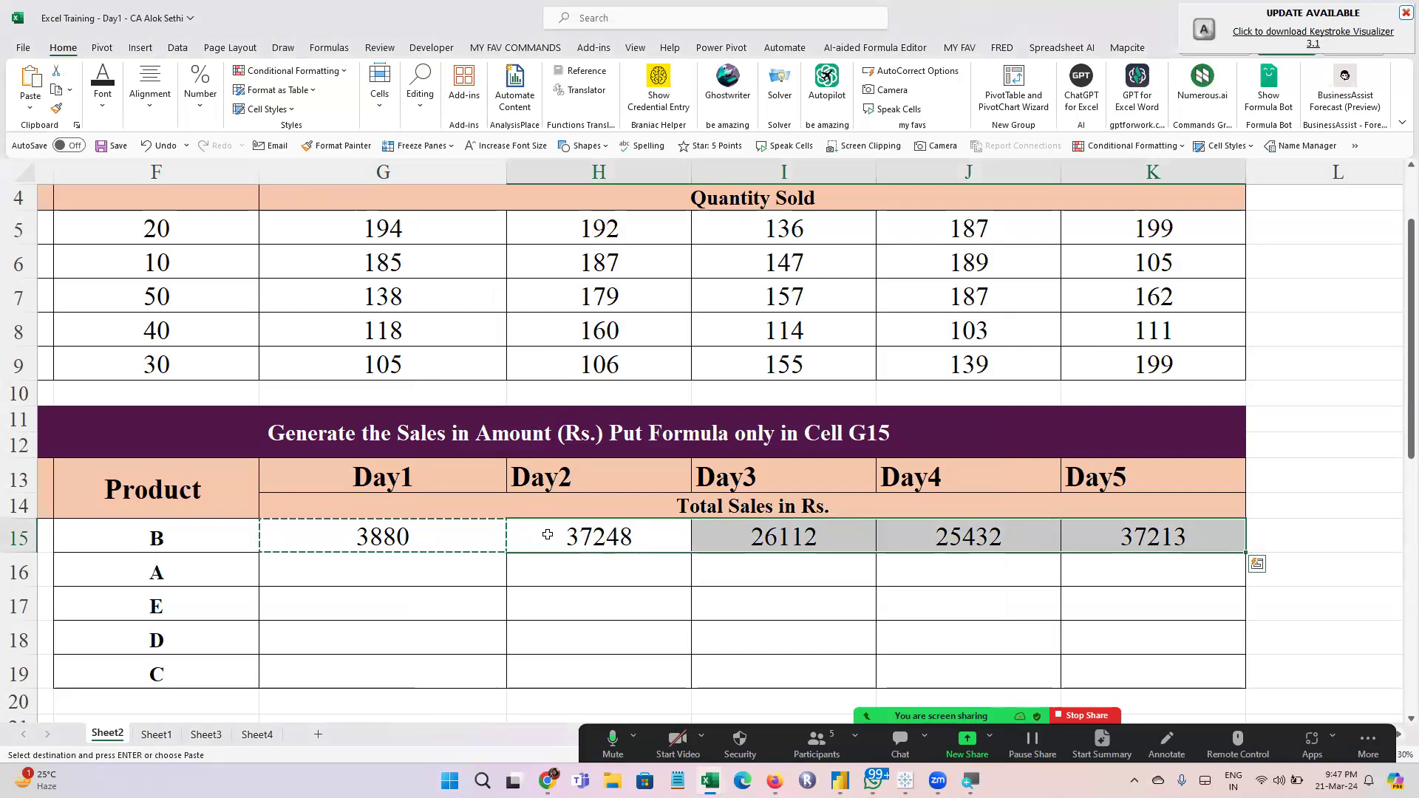
Examine the cell references used by product B's sales formulas from G15 through K15
click(548, 535)
key(Escape)
key(Left)
key(F2)
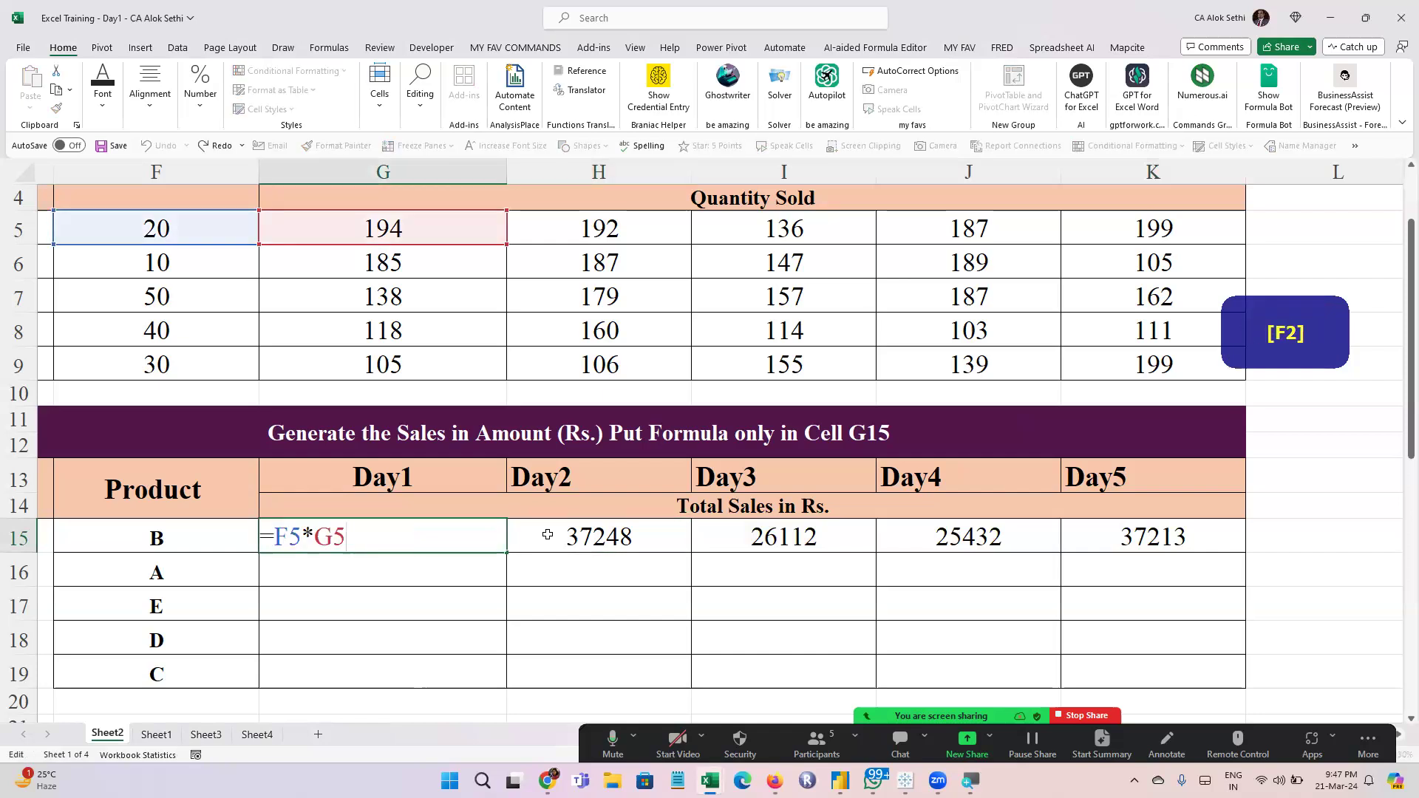
key(Right)
key(F2)
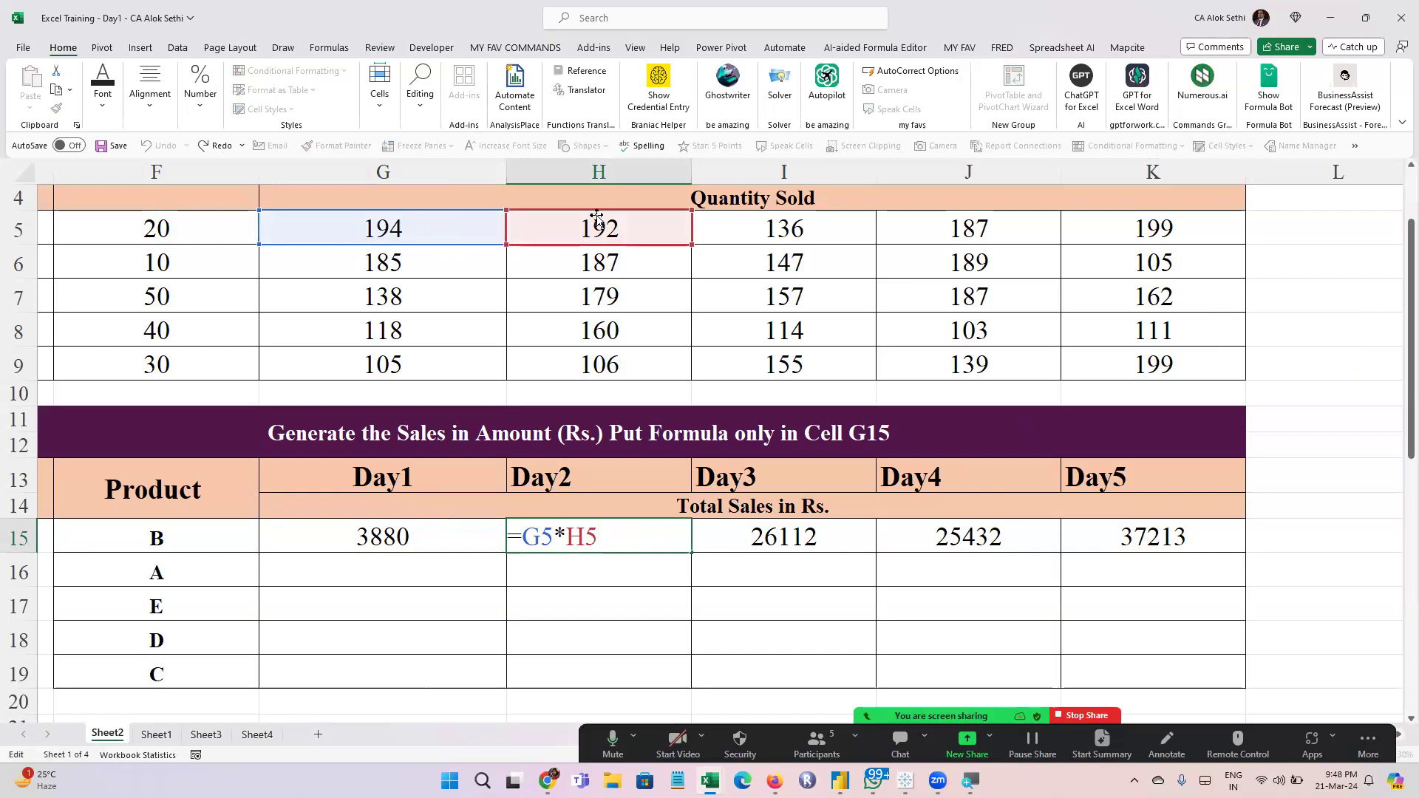
click(765, 536)
key(F2)
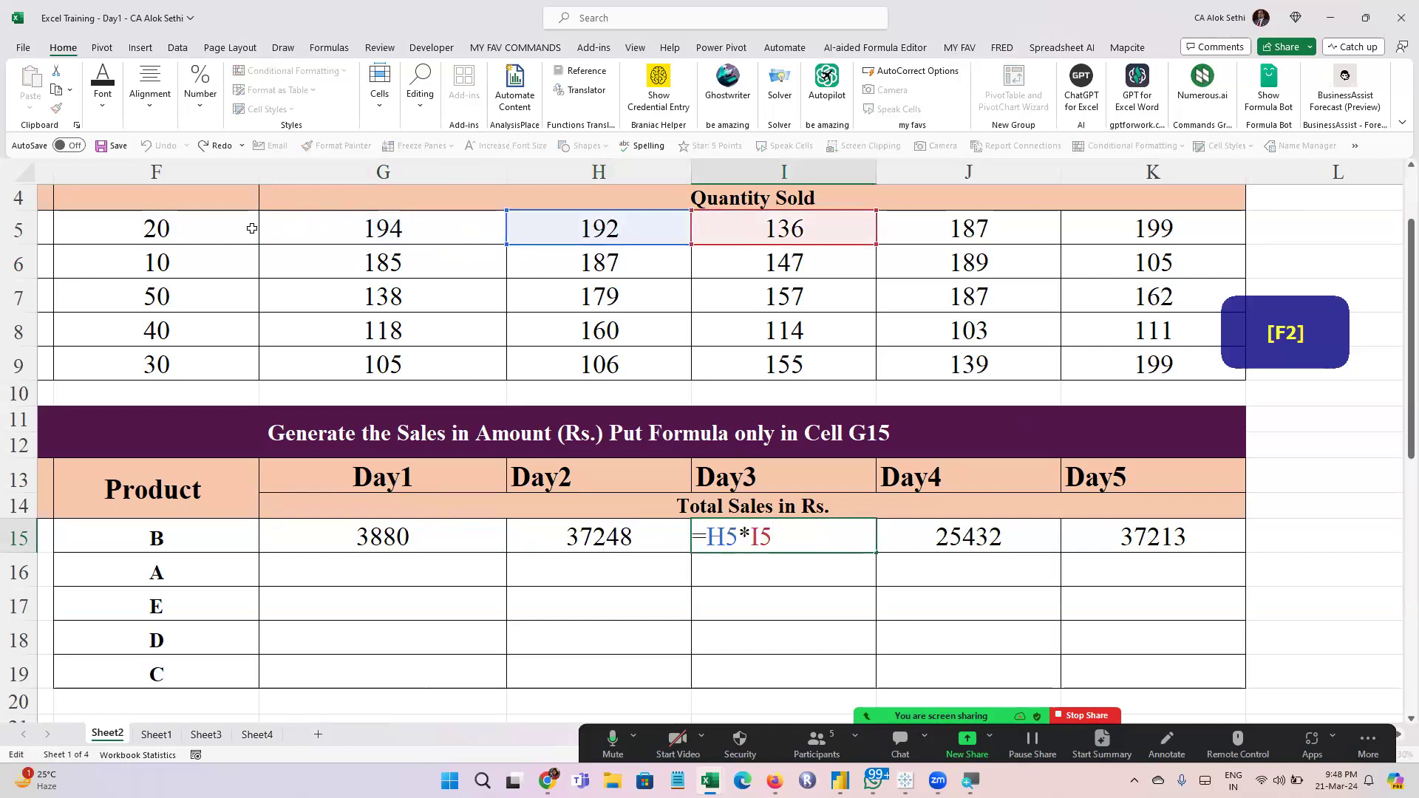
click(998, 538)
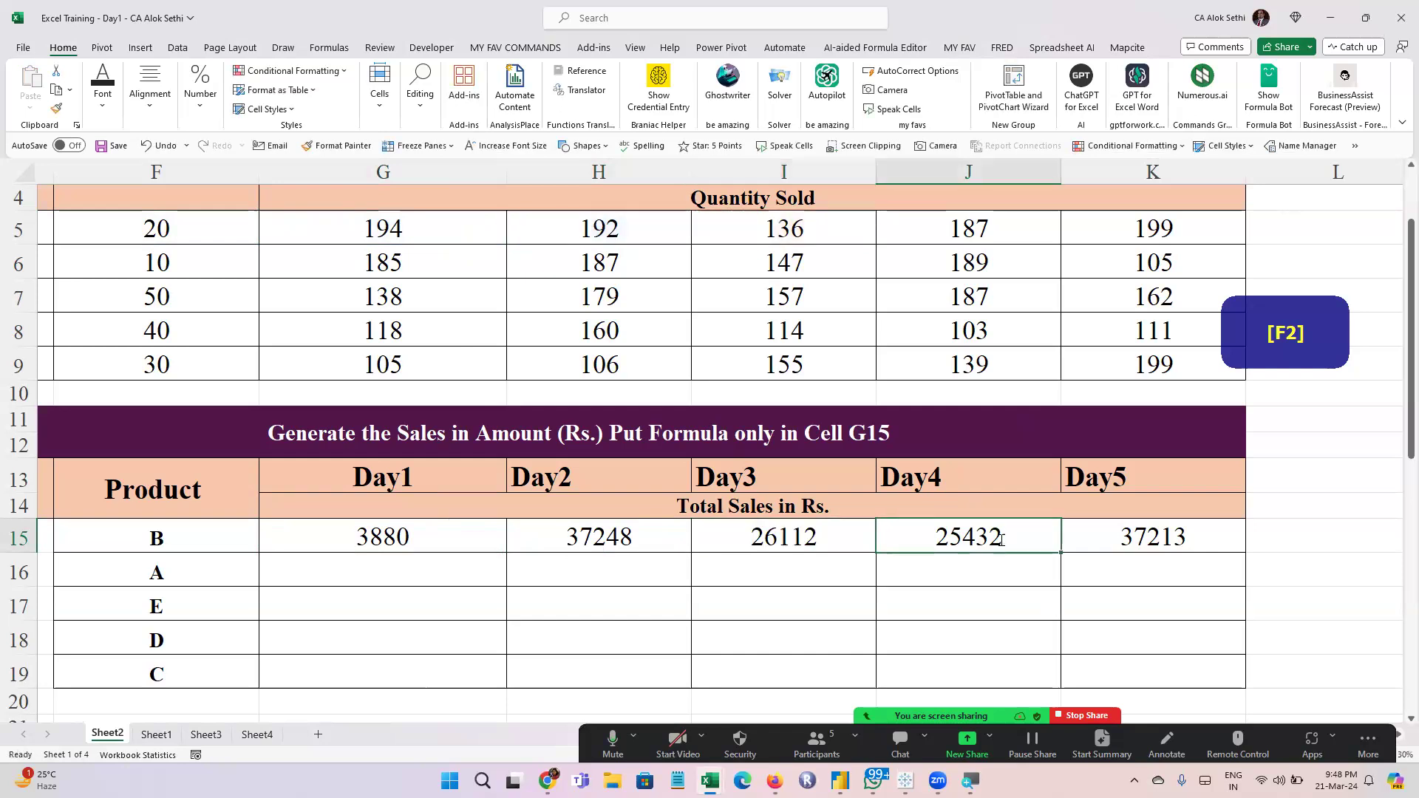
key(F2)
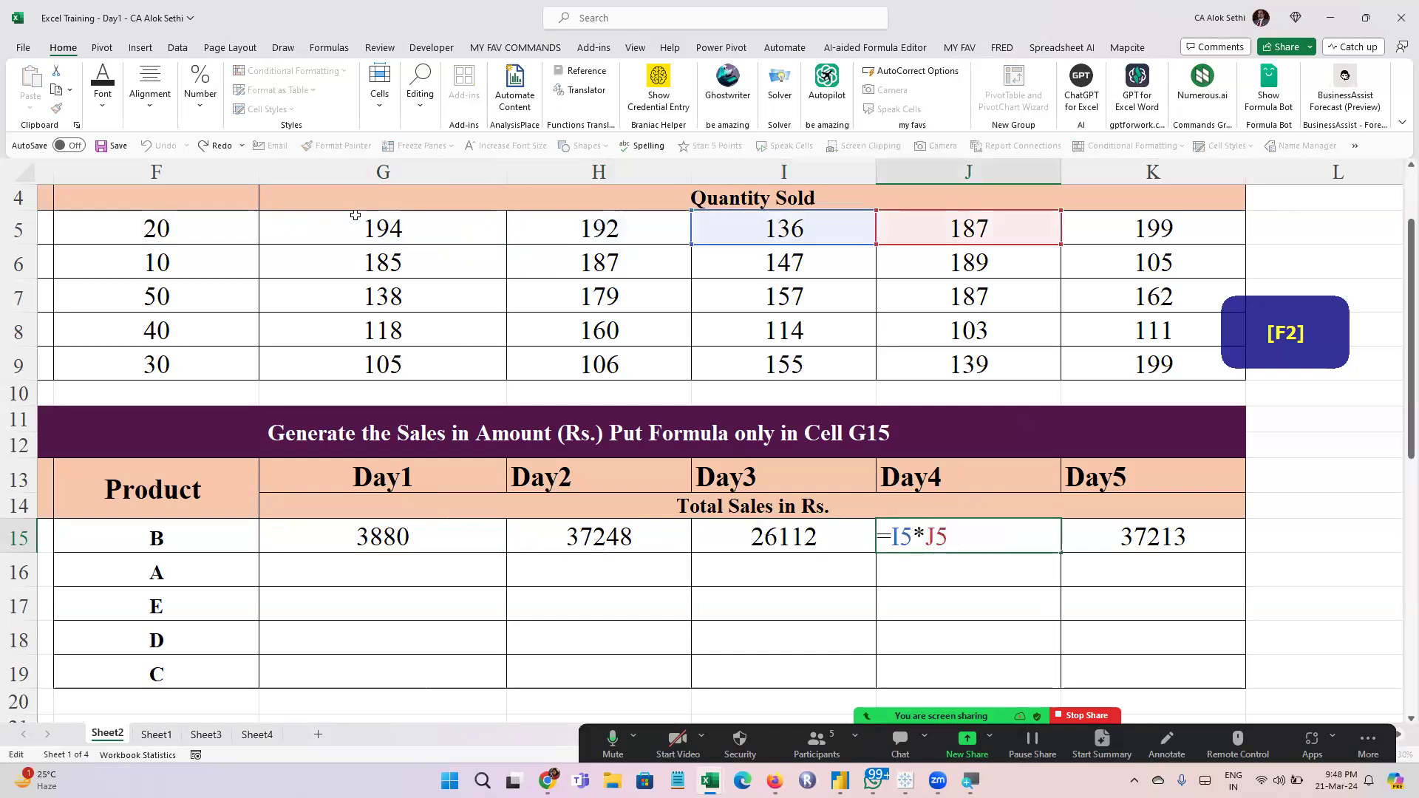
click(1152, 538)
key(F2)
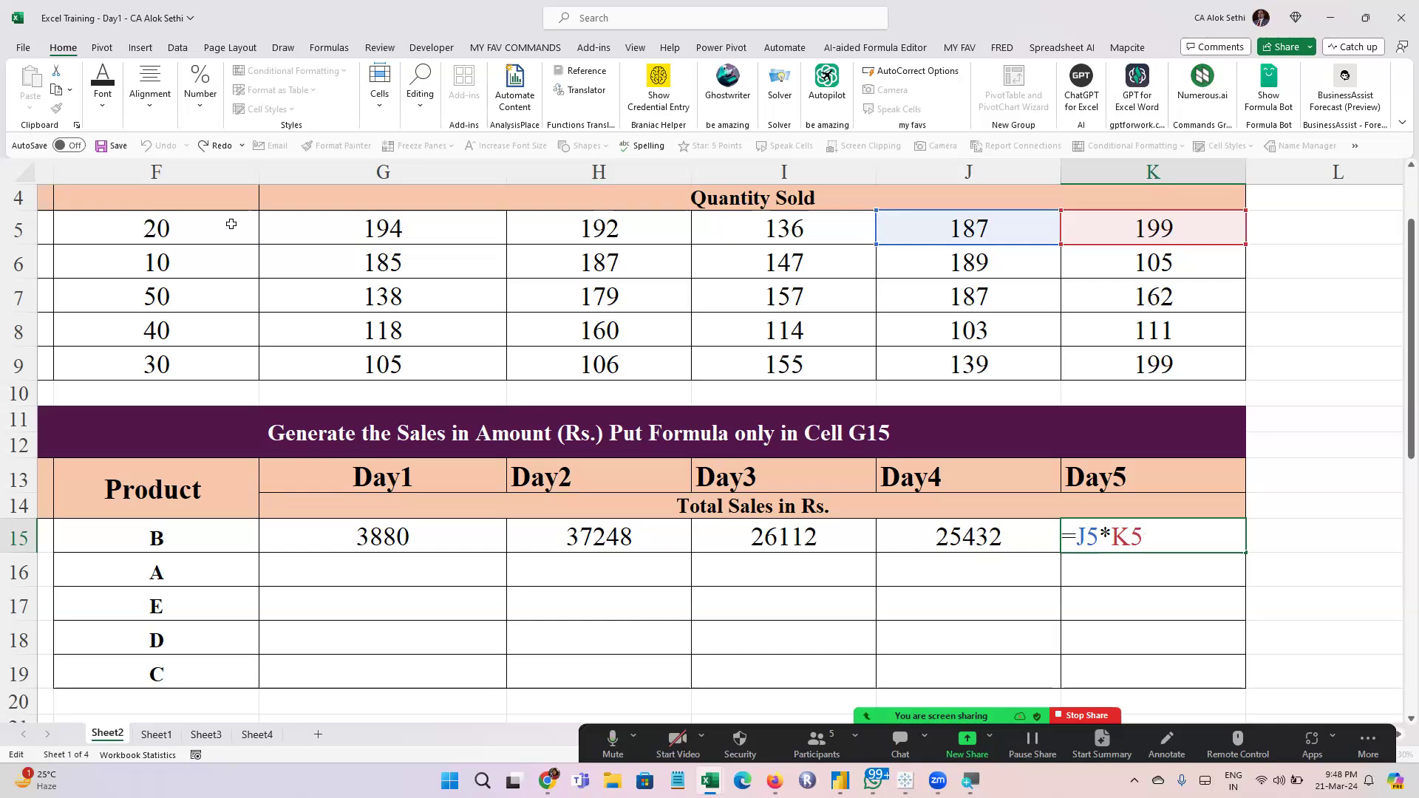
key(Escape)
Fill the Day1 sales formula from G15 down through G19 for the remaining products
key(Left)
key(Left)
key(Left)
key(Left)
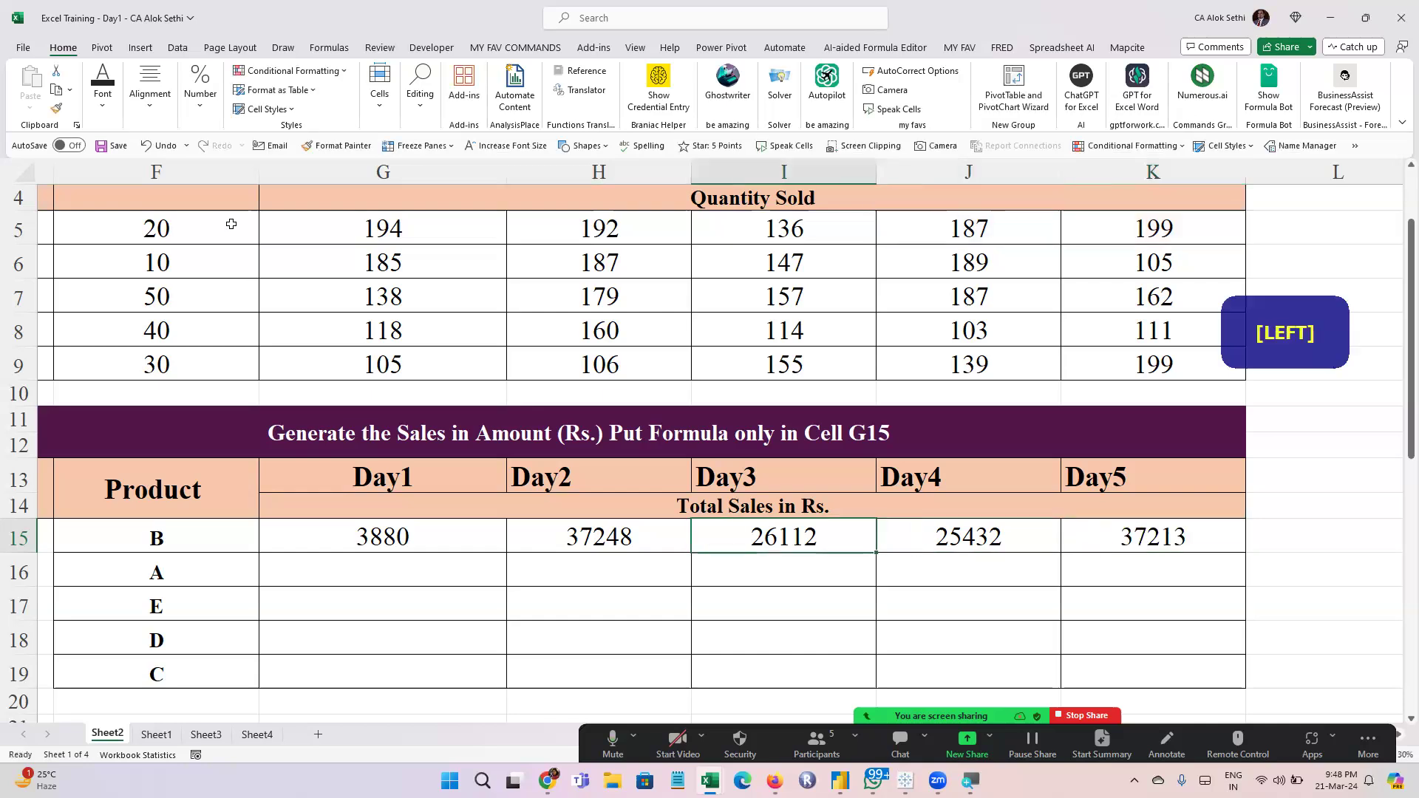
key(shift+Down)
key(shift+Down)
key(shift+Down)
key(shift+Down)
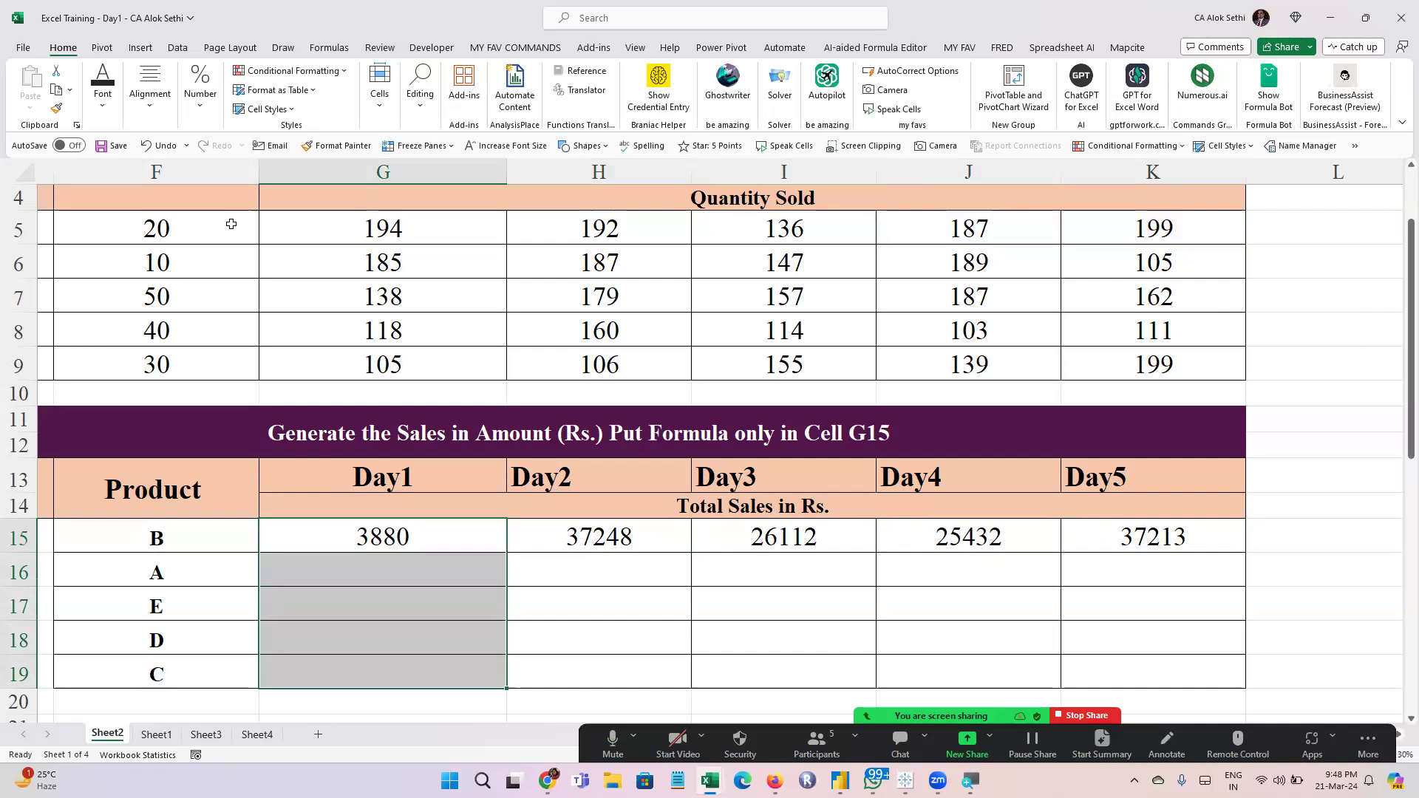
key(ctrl+v)
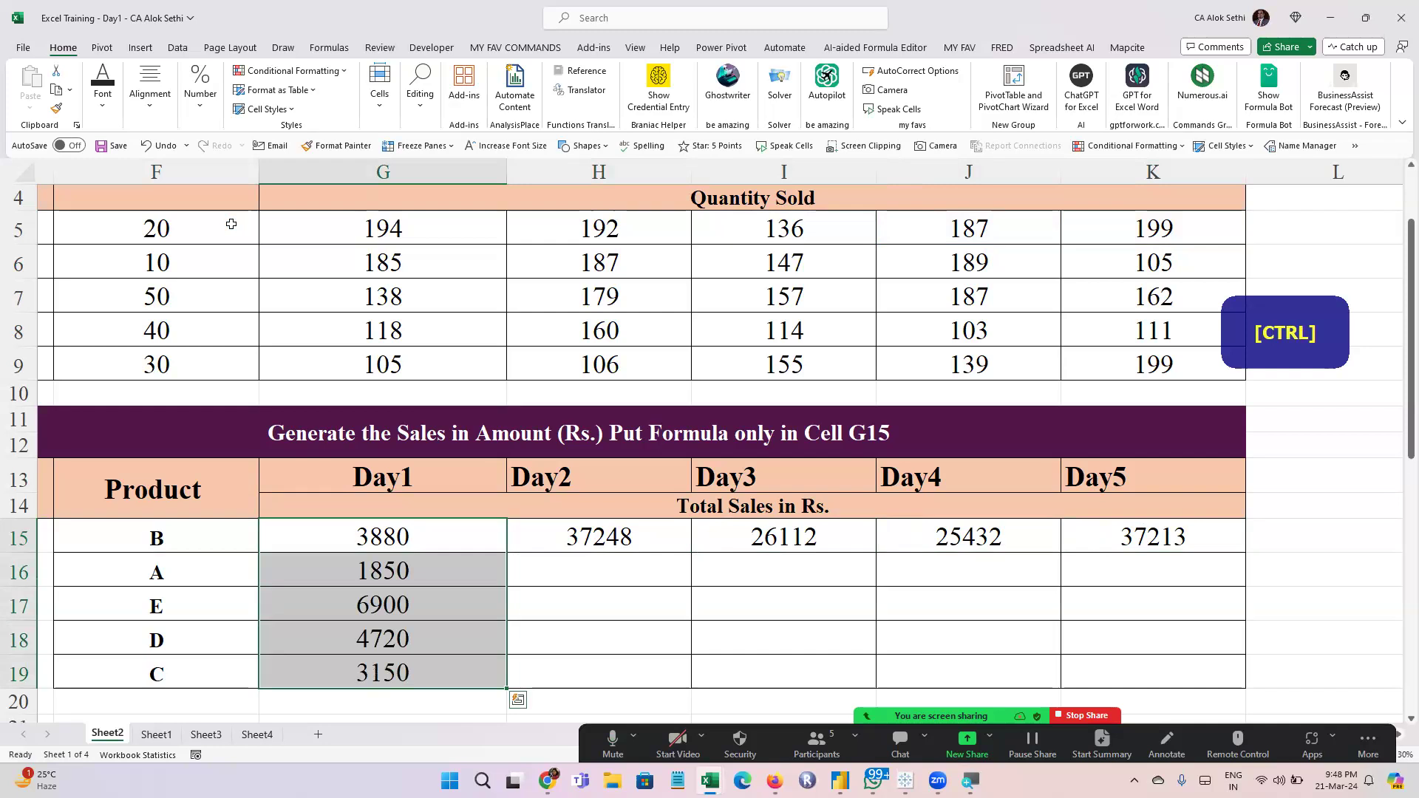
Examine how the row references change in the copied Day1 formulas, cell by cell from G16 through G19
key(Down)
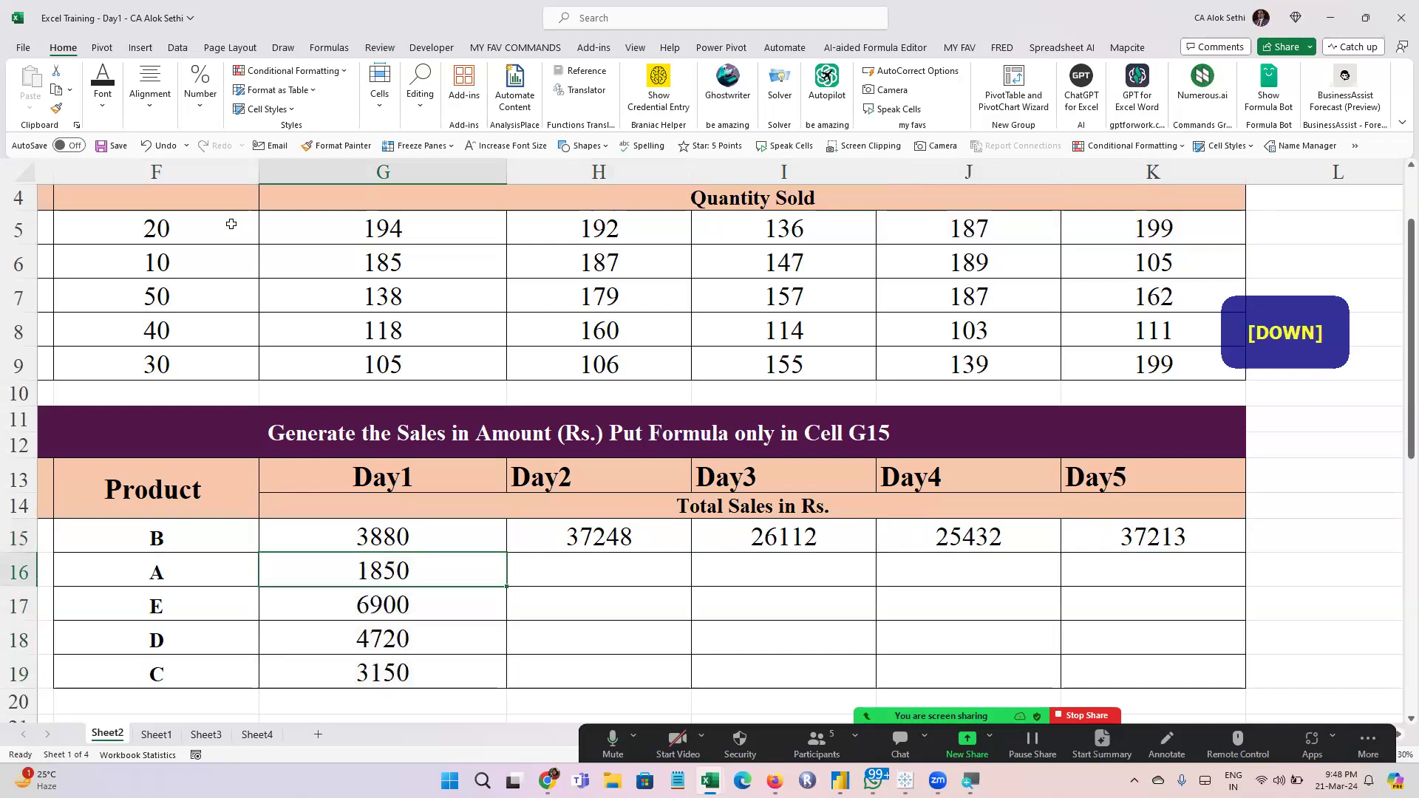
key(F2)
key(Down)
key(F2)
key(Down)
key(F2)
key(Escape)
key(Down)
key(F2)
key(Escape)
key(Up)
key(Up)
key(Up)
key(Up)
key(F2)
key(Down)
key(F2)
key(Down)
key(F2)
key(Down)
key(F2)
key(Escape)
key(Down)
key(F2)
key(Escape)
key(Up)
key(Up)
key(Up)
key(Up)
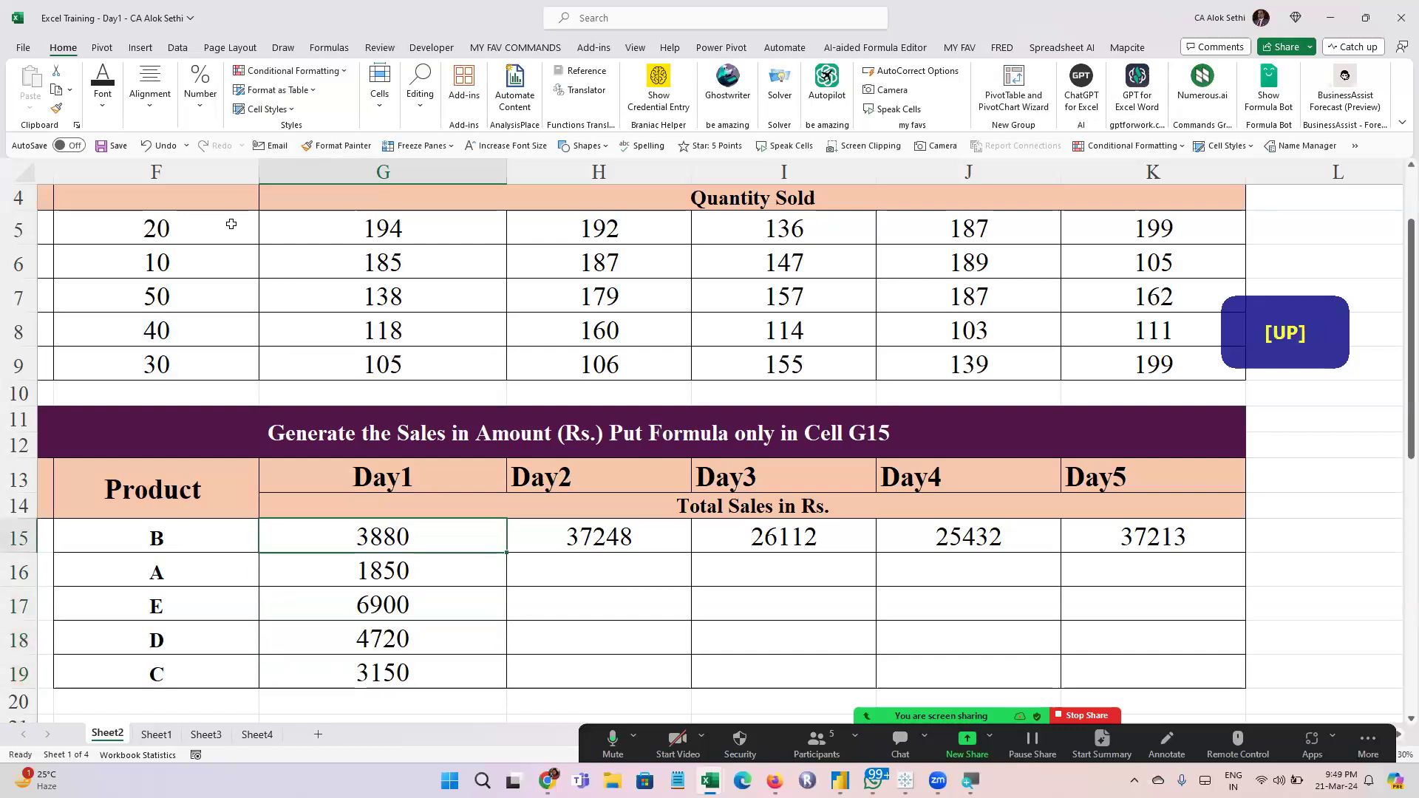
key(shift+Down)
key(shift+Down)
key(shift+Down)
key(shift+Down)
key(Up)
key(Down)
key(Down)
key(Down)
key(Down)
key(Down)
key(Up)
key(Up)
key(Up)
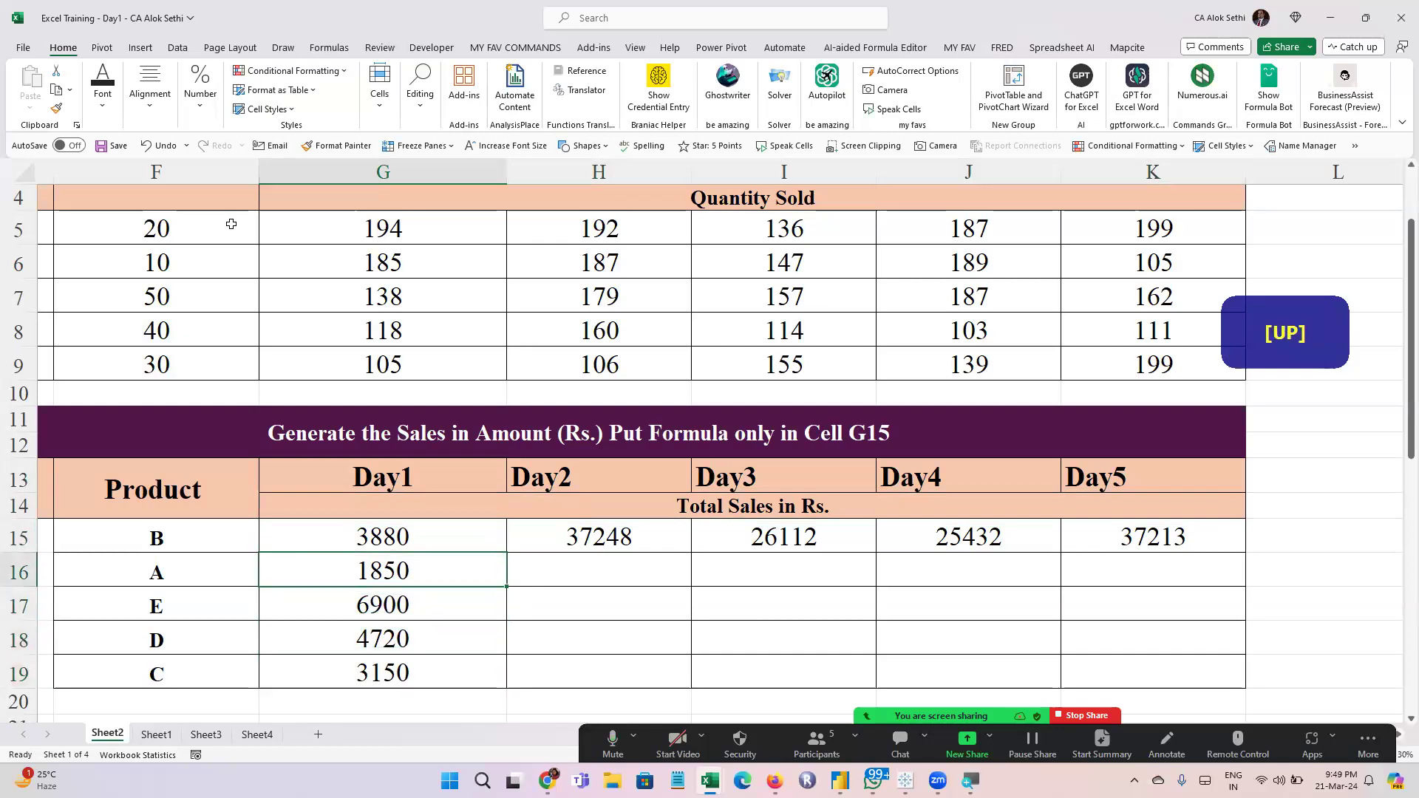
click(326, 623)
click(316, 695)
click(322, 360)
click(131, 360)
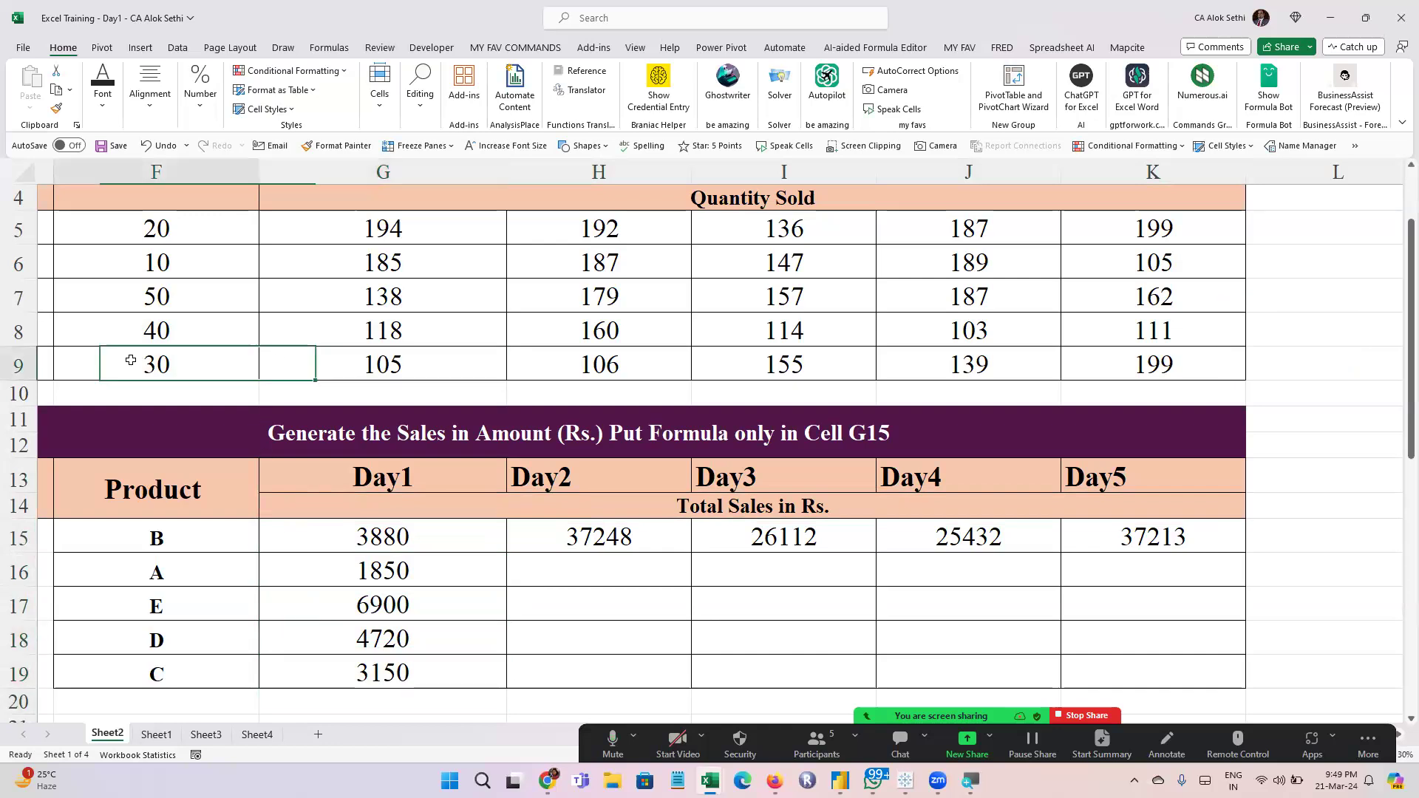
click(405, 661)
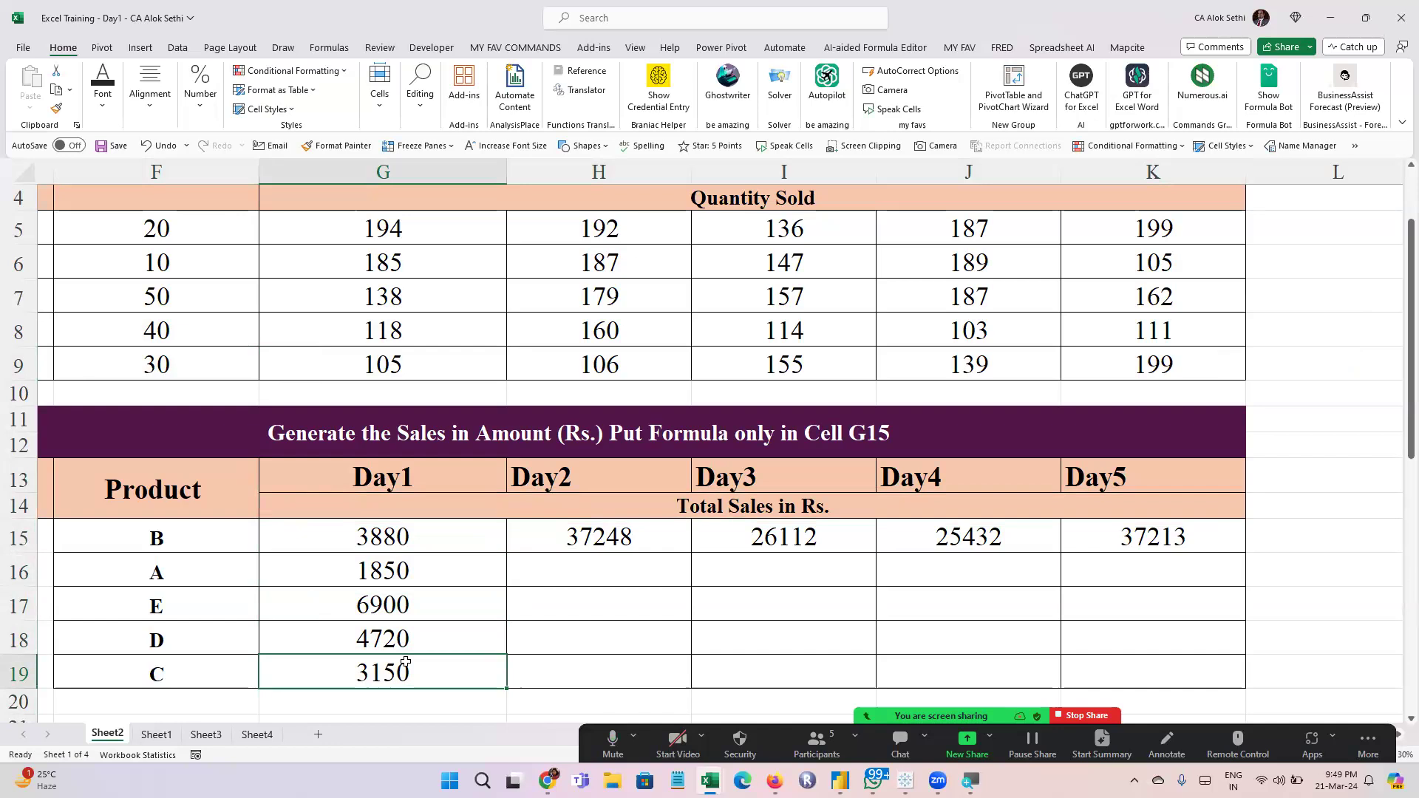
key(Up)
key(Up)
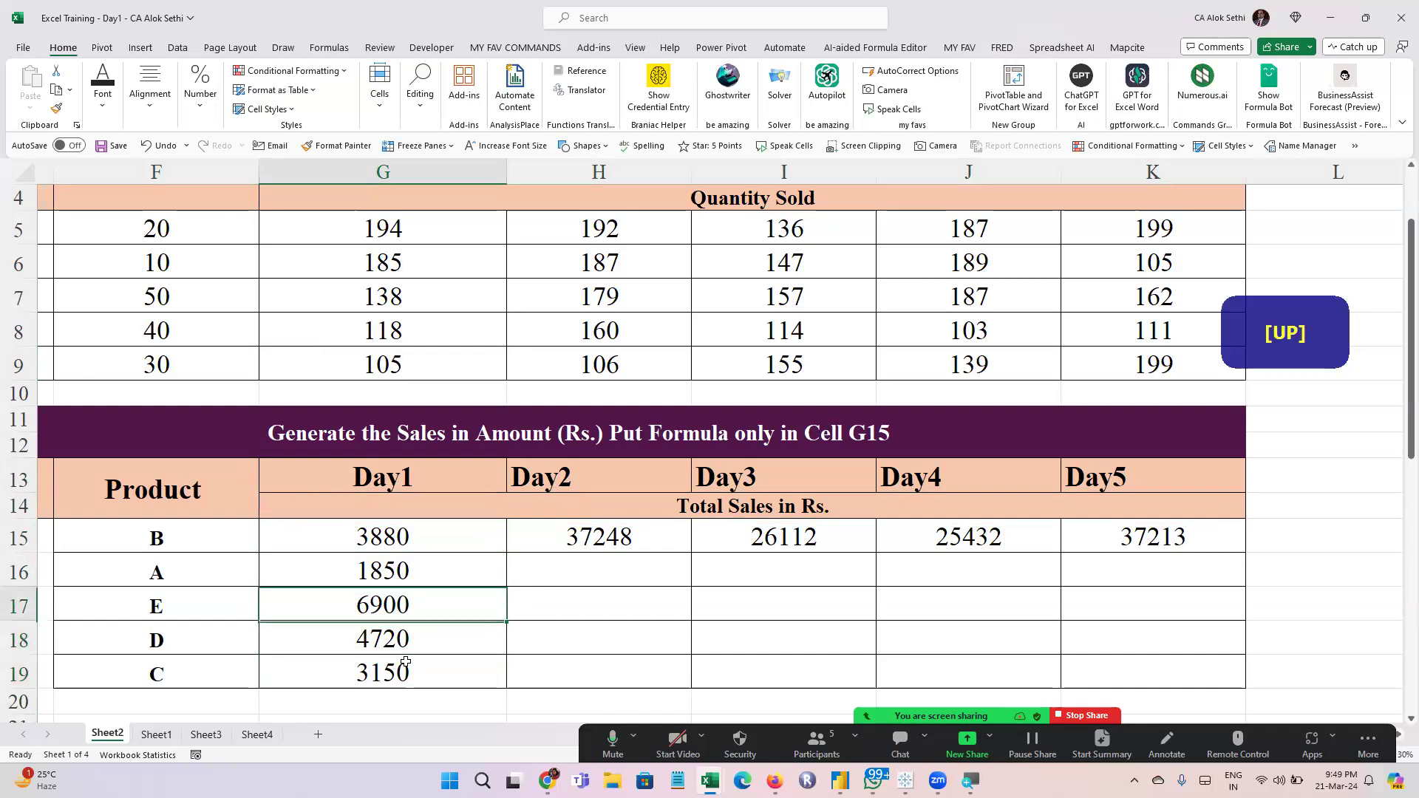
key(Up)
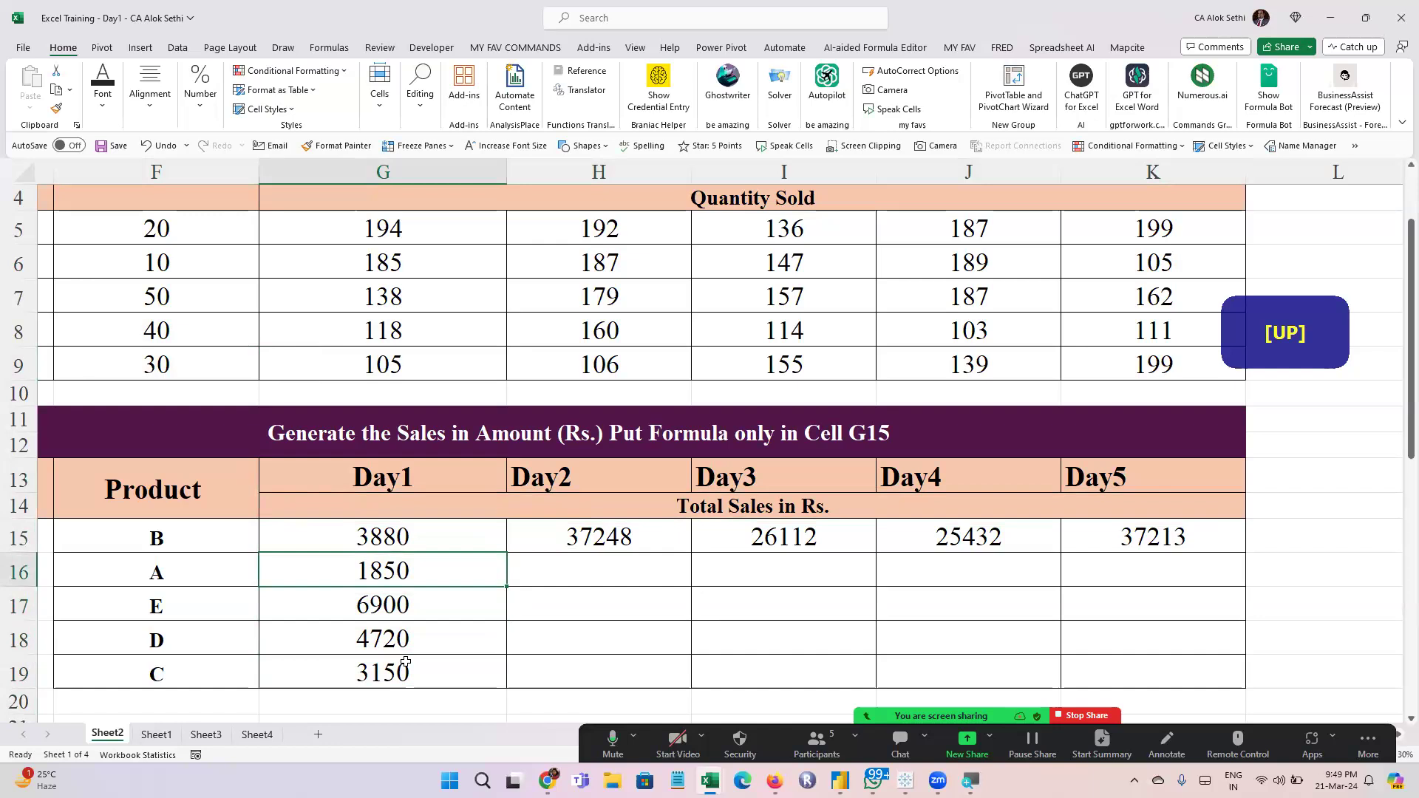
key(Down)
key(Up)
key(Up)
key(Up)
key(Down)
key(Down)
key(Down)
key(Down)
key(Down)
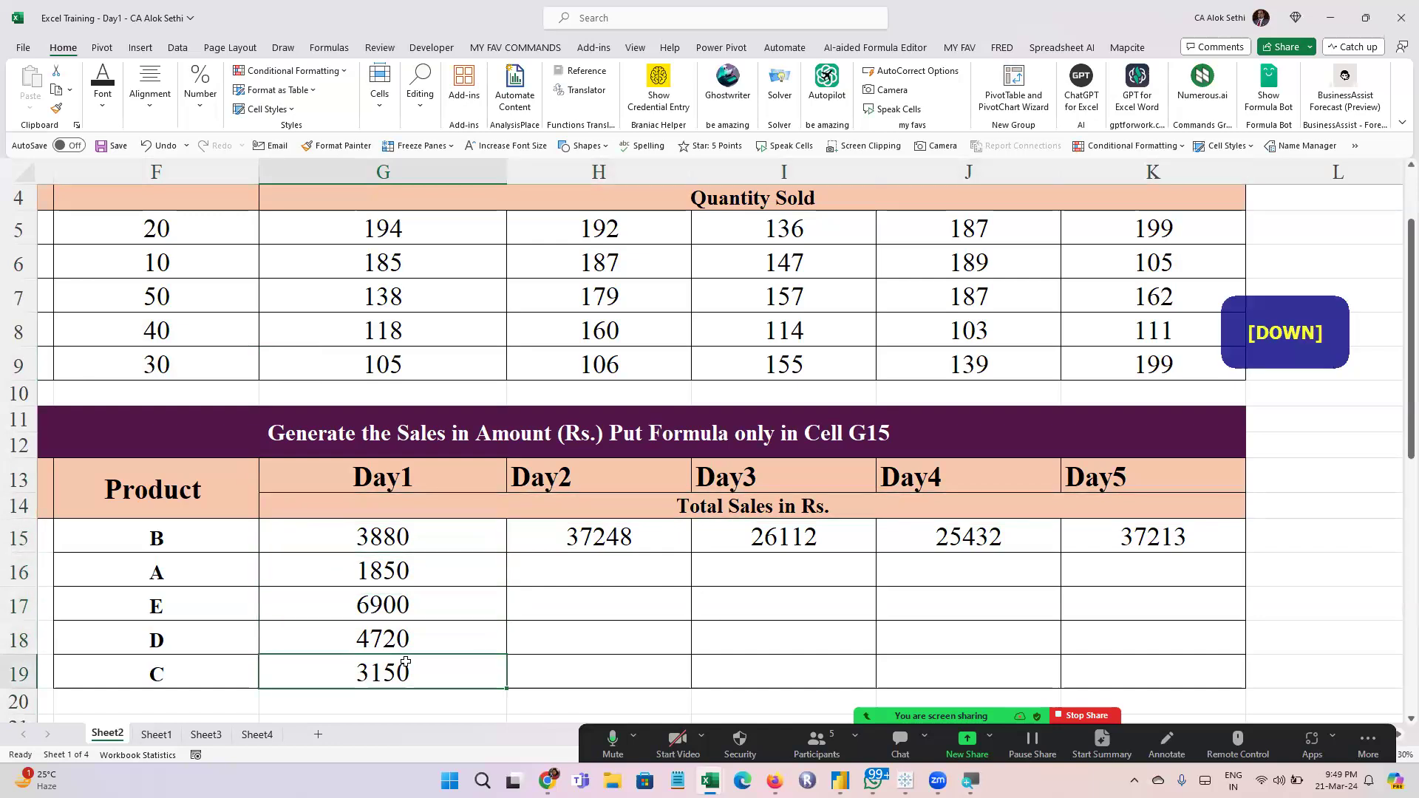
key(Right)
key(Up)
key(Up)
key(Up)
key(Up)
key(Right)
key(Right)
key(Right)
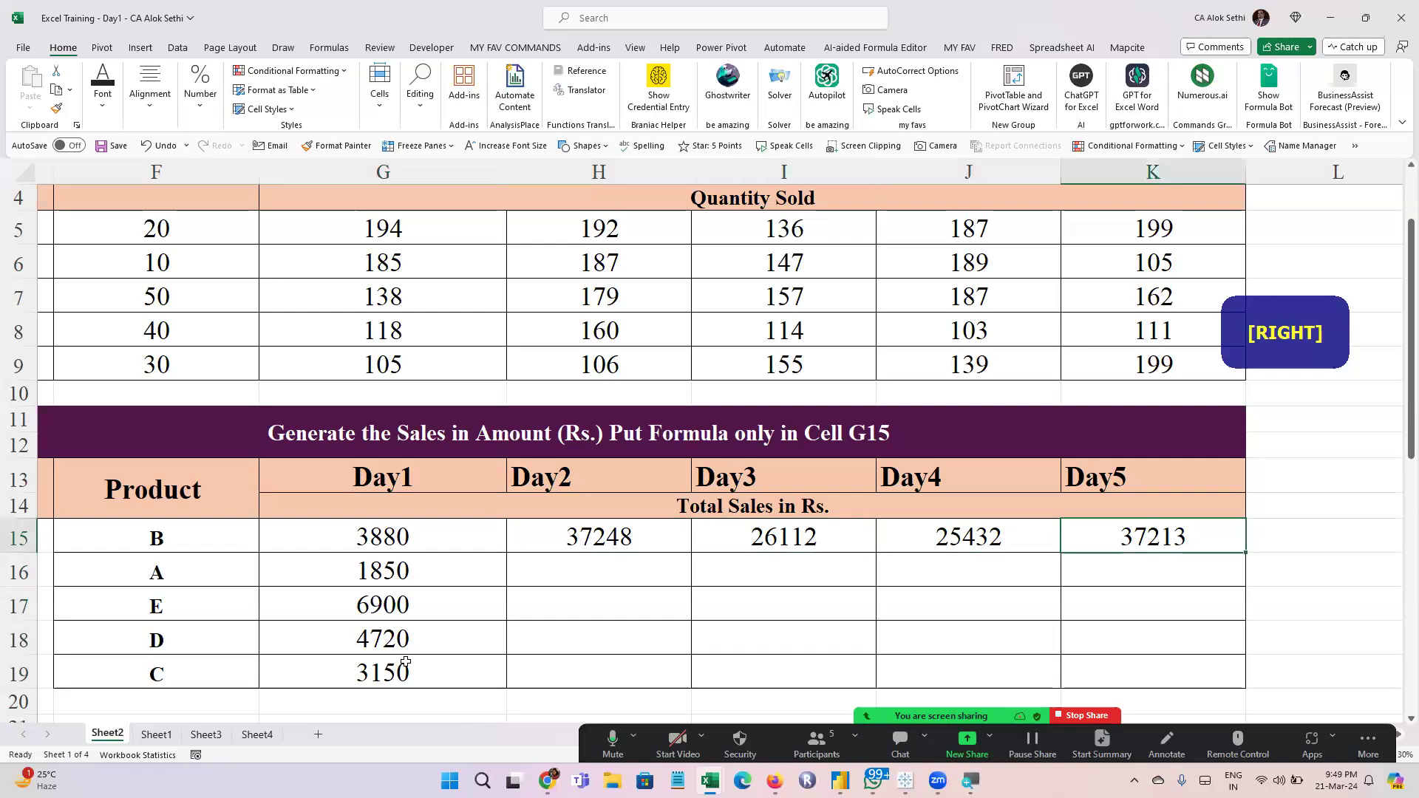
key(Down)
key(Left)
key(Left)
key(Left)
key(Left)
key(Left)
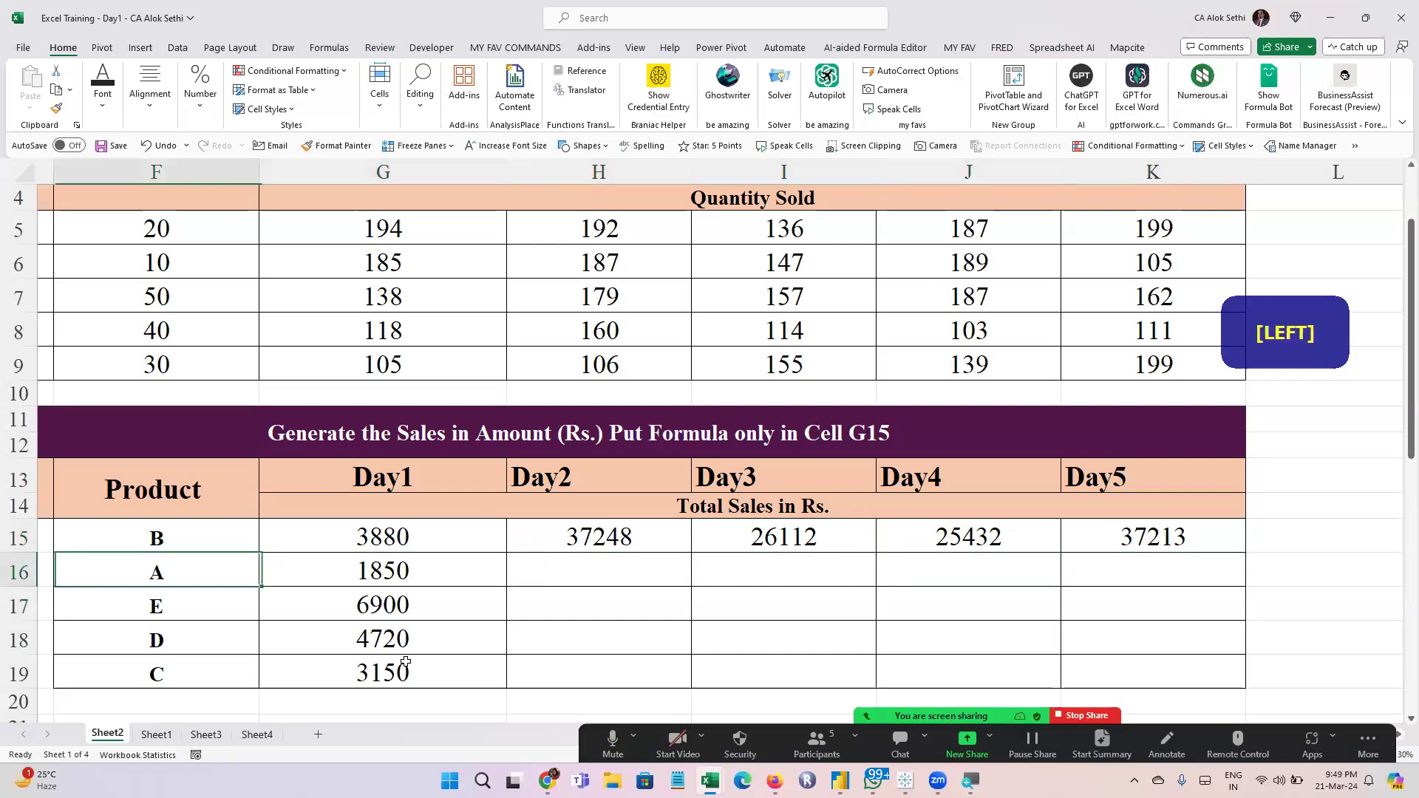
Check which price and quantity cells the Day1 formulas for products A, E, D and C reference
key(Right)
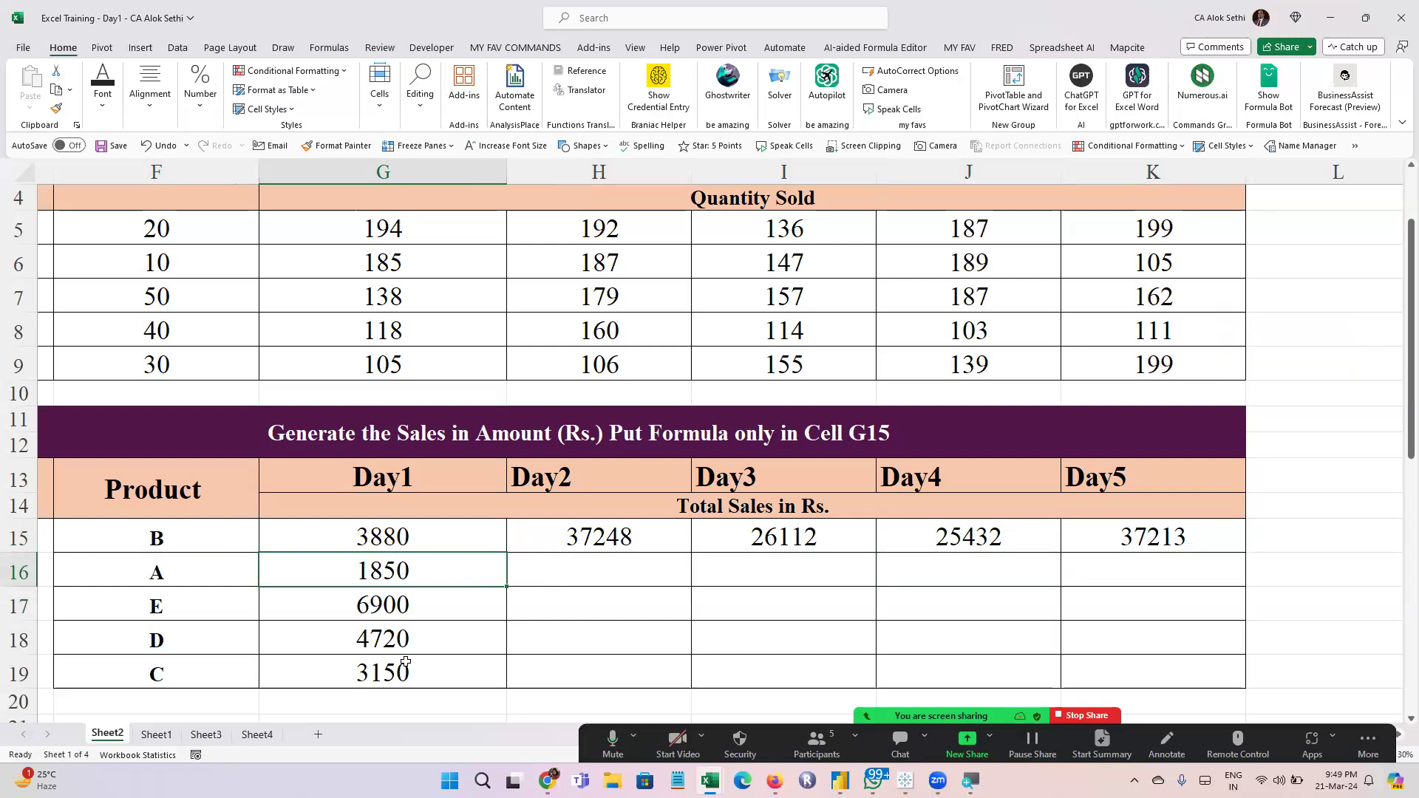
key(F2)
key(Escape)
key(Down)
key(F2)
key(Escape)
key(Down)
key(F2)
key(Escape)
key(Down)
key(F2)
key(Escape)
Review the product names and prices for rows 5 through 9 in columns E and F of the source table
key(Up)
key(Up)
key(Up)
key(Up)
key(Up)
key(Up)
key(Up)
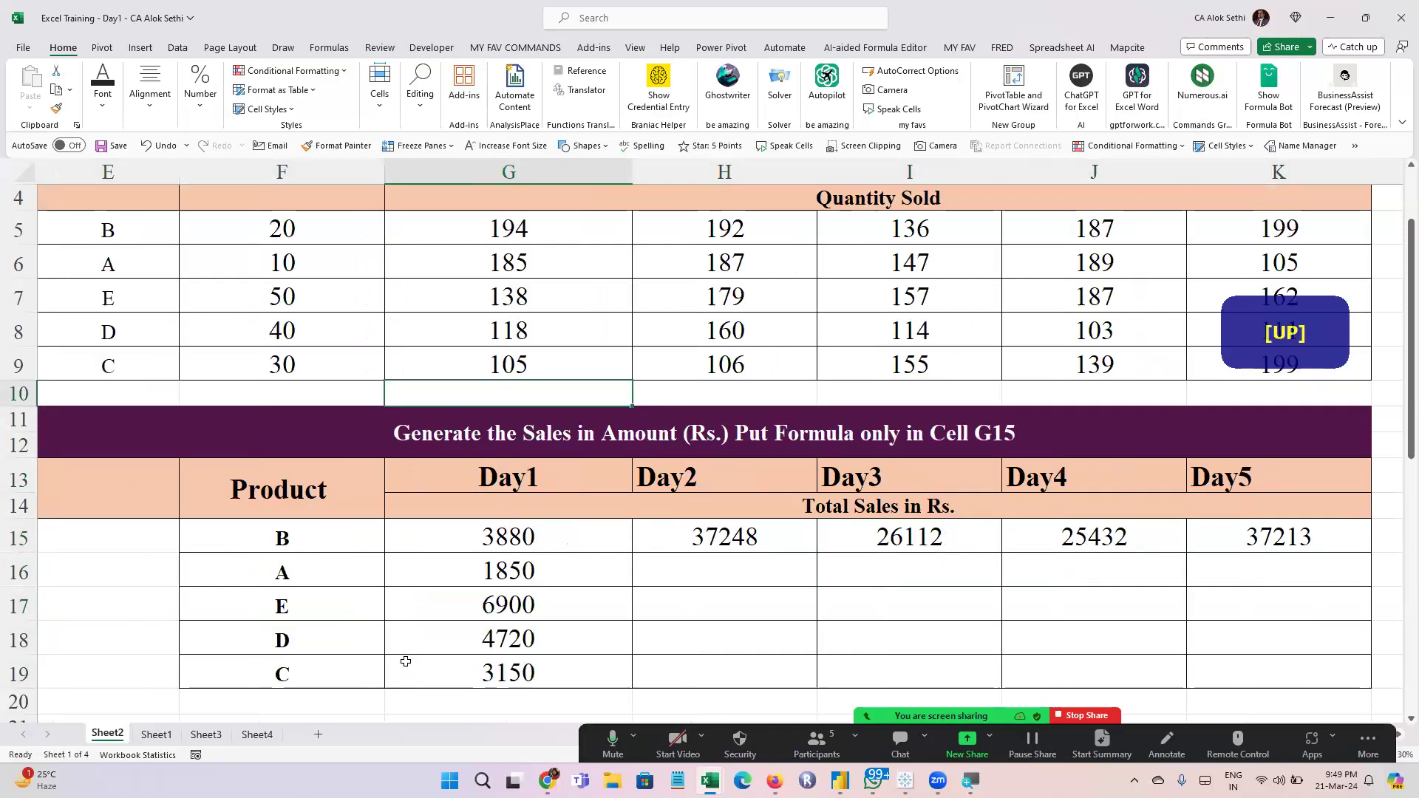
key(Left)
key(Up)
key(Up)
key(Up)
key(Up)
key(Up)
key(Left)
key(Down)
key(Down)
key(Down)
key(Down)
key(Right)
key(Up)
key(Up)
key(Up)
key(Up)
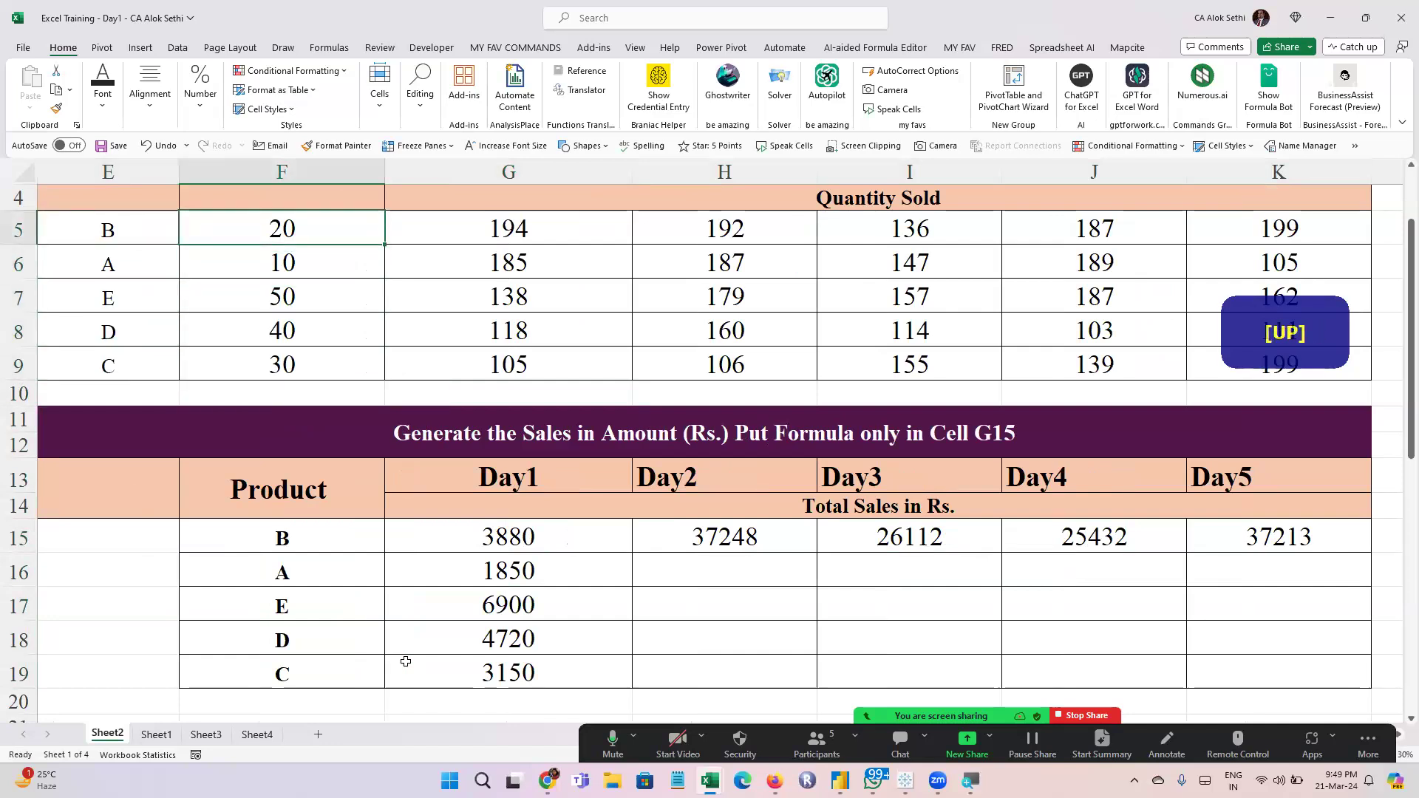
Compare the source rows with the references in every Day1 sales formula from G15 through G19
key(Down)
key(Right)
key(Up)
key(Up)
key(Down)
key(Down)
key(Down)
key(Down)
key(Down)
key(Down)
key(Down)
key(Down)
key(Down)
key(Down)
key(F2)
key(Escape)
key(Down)
key(F2)
key(Escape)
key(Down)
key(F2)
key(Escape)
key(Down)
key(F2)
key(Escape)
key(Down)
key(F2)
key(Escape)
Copy the Day1 formulas in G16 through G19 into H16 through K19 for Day2 to Day5
key(Up)
key(Up)
key(Up)
key(shift+Down)
key(shift+Down)
key(shift+Down)
key(ctrl+c)
key(Right)
key(shift+Right)
key(shift+Right)
key(shift+Right)
key(shift+Right)
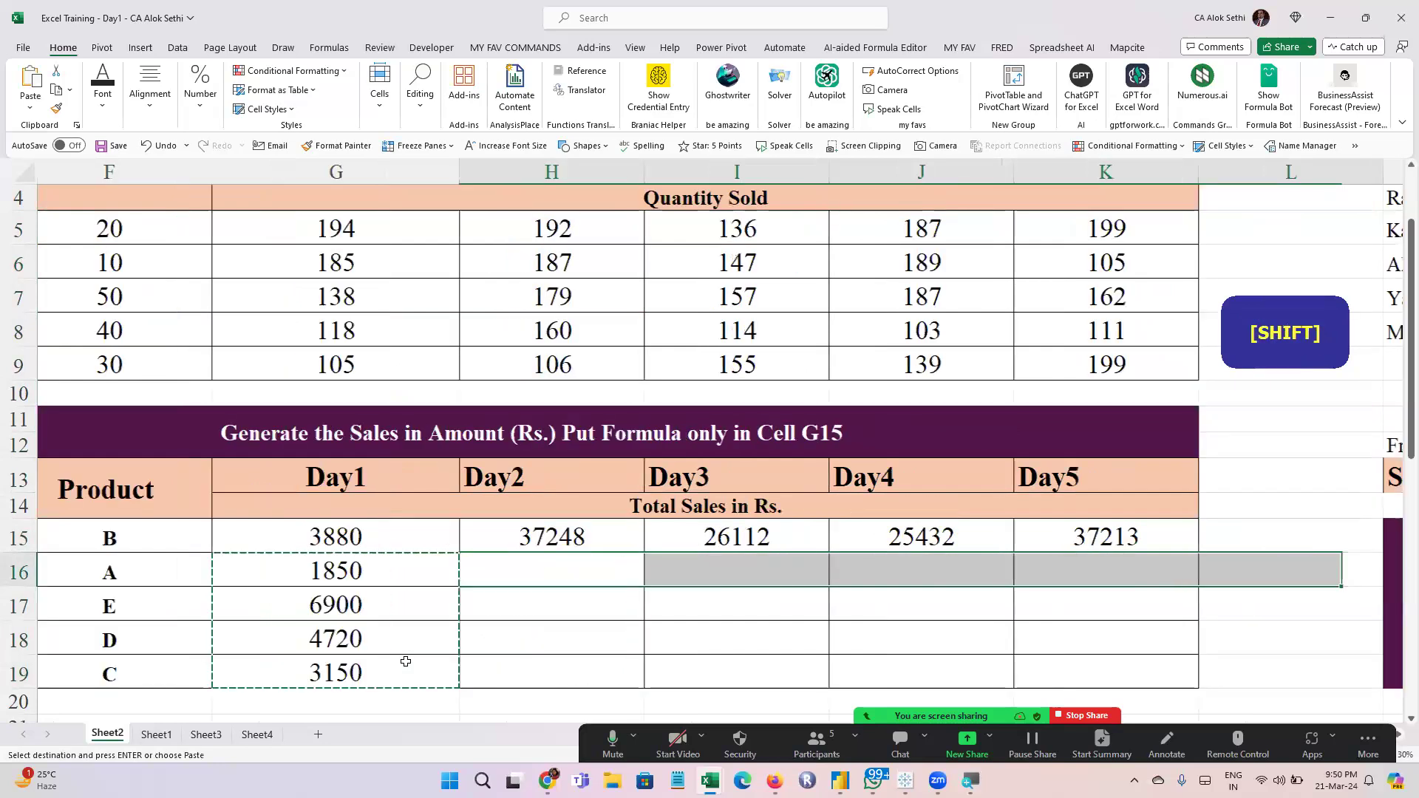
key(shift+Left)
key(shift+Down)
key(shift+Down)
key(shift+Down)
key(Return)
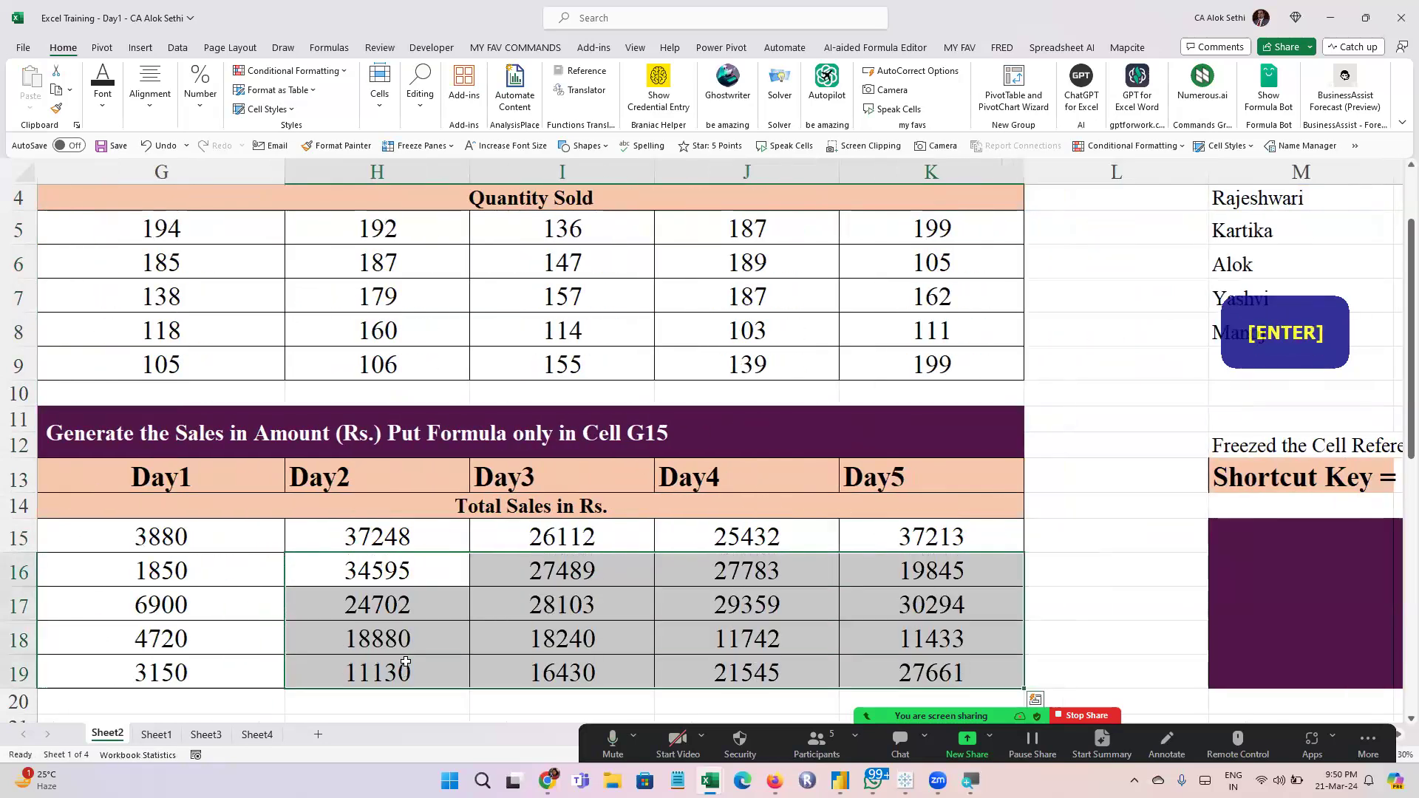
Check which price and quantity cells the copied Day3 formulas in I17, I18 and I19 reference
key(Left)
key(Left)
key(Right)
key(Right)
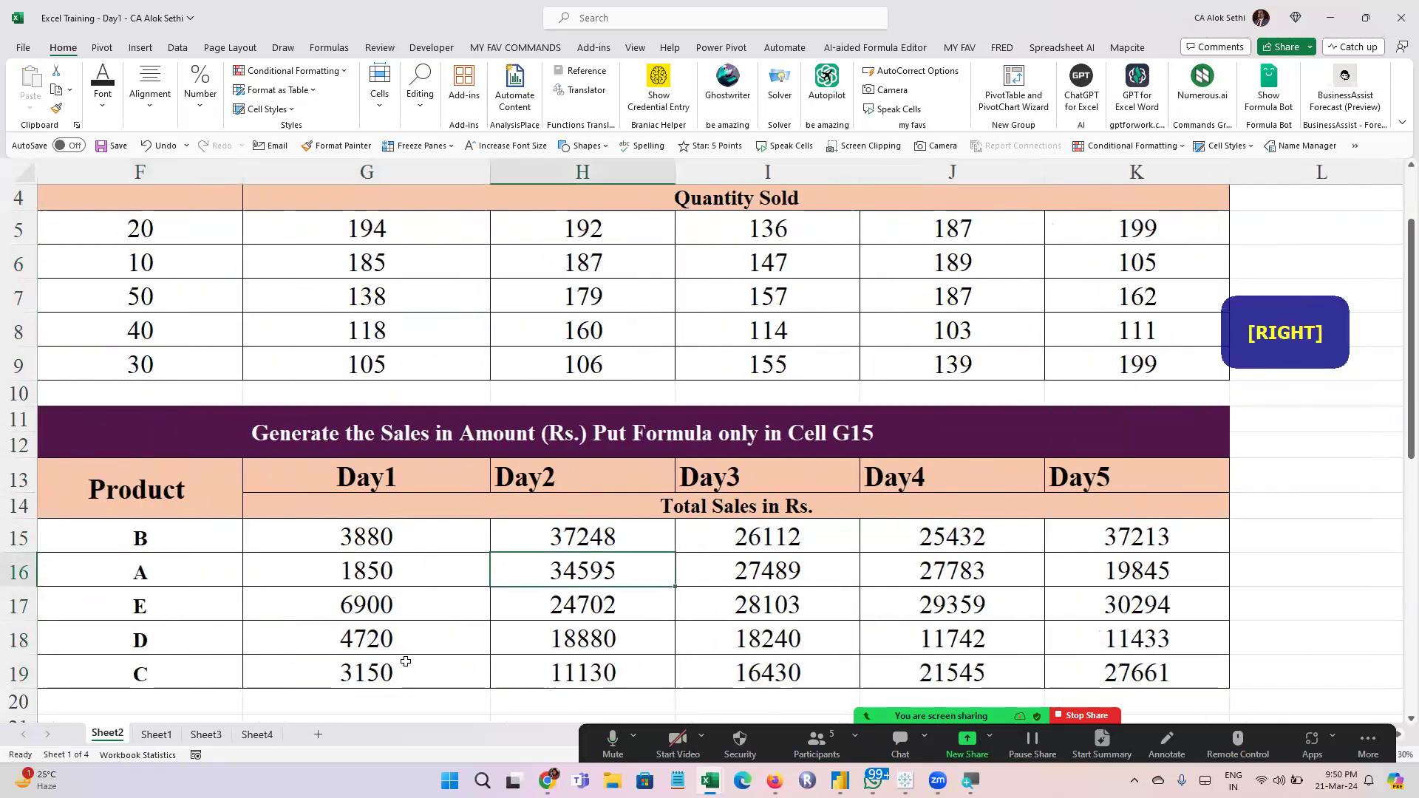
key(Right)
key(Right)
key(Down)
key(Left)
key(Left)
key(Right)
key(F2)
key(Escape)
key(Down)
key(F2)
key(Escape)
key(Down)
key(F2)
key(Escape)
key(Up)
key(Up)
key(Up)
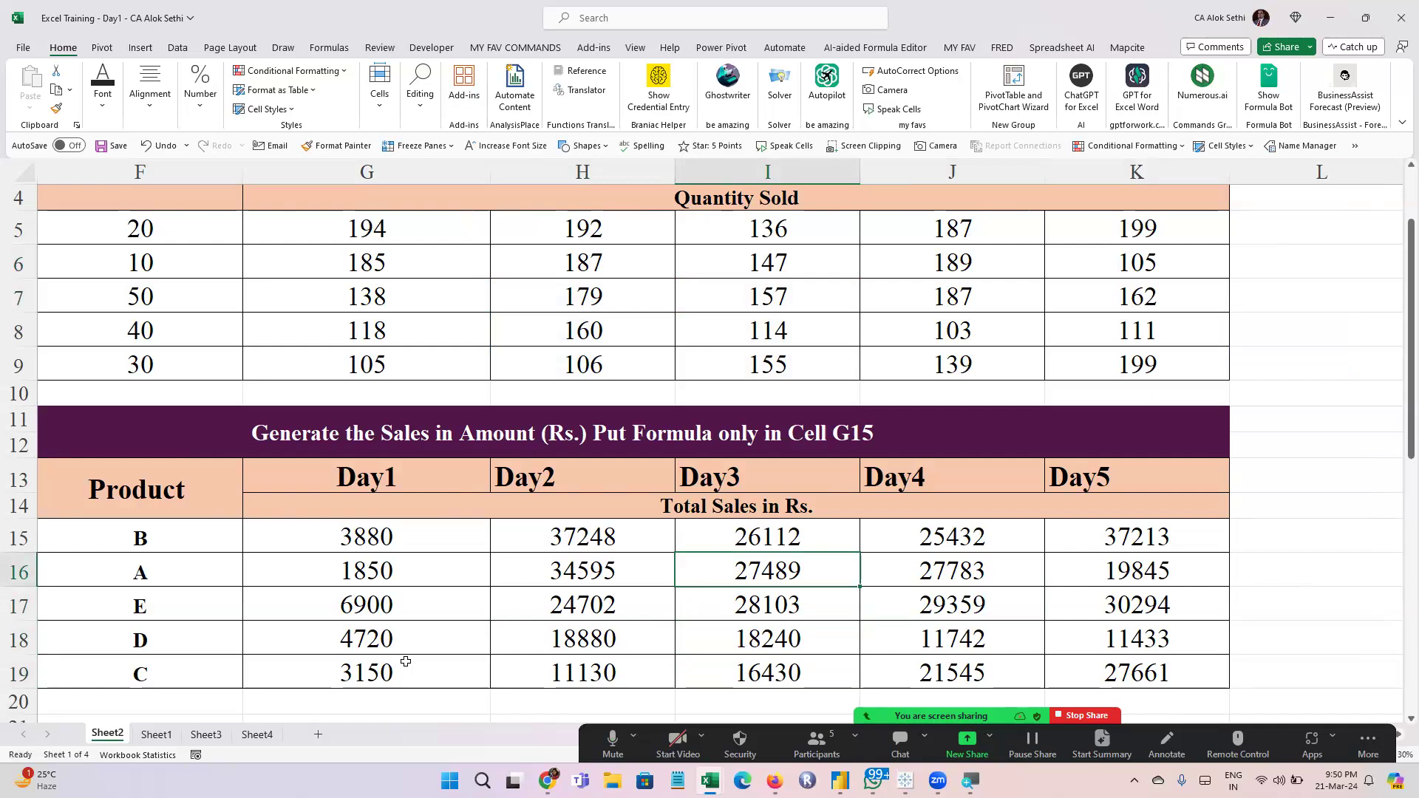
Clear the Day2 to Day5 sales formulas in H15 through K19
key(Left)
key(Up)
key(shift+Down)
key(shift+Down)
key(shift+Down)
key(shift+Down)
key(shift+Right)
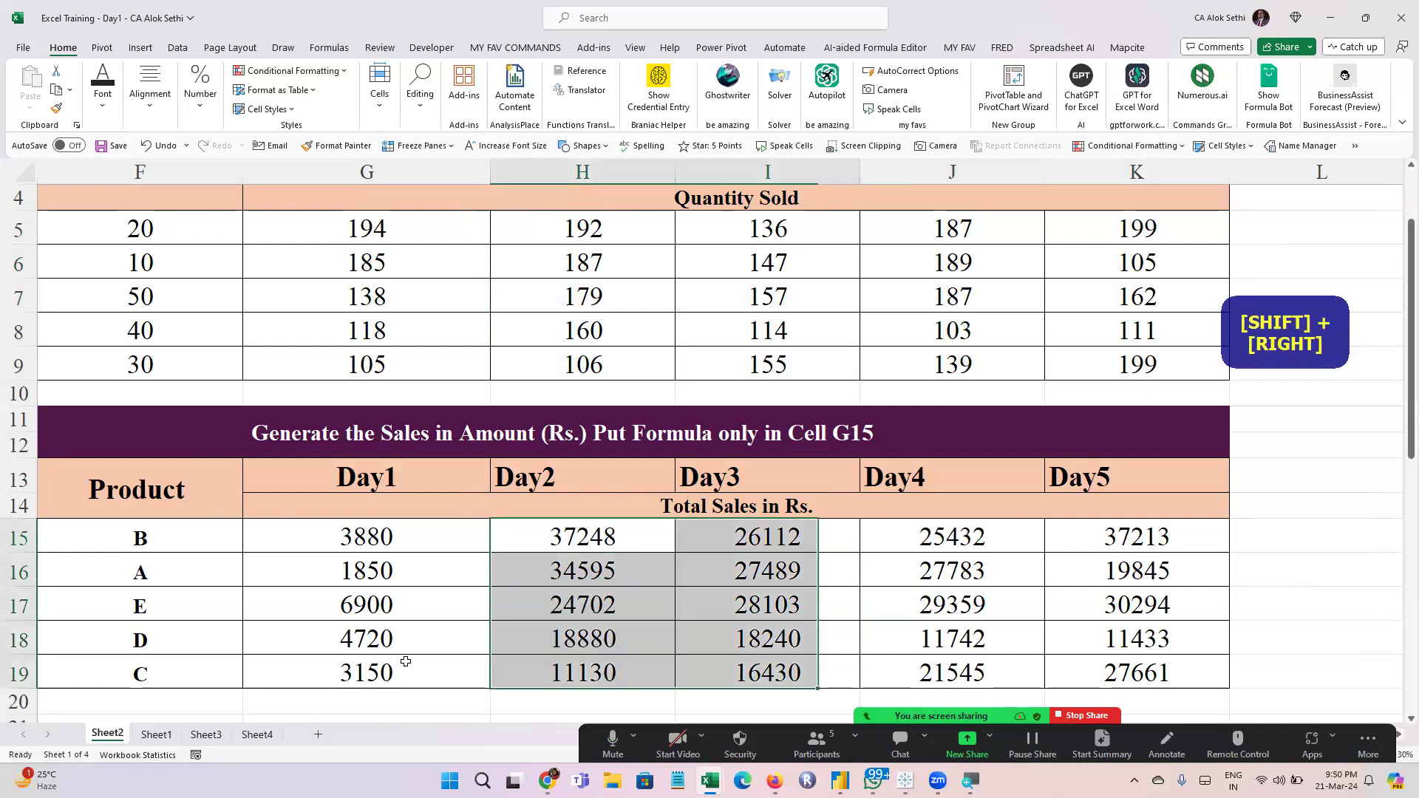
key(shift+Right)
key(shift+Right)
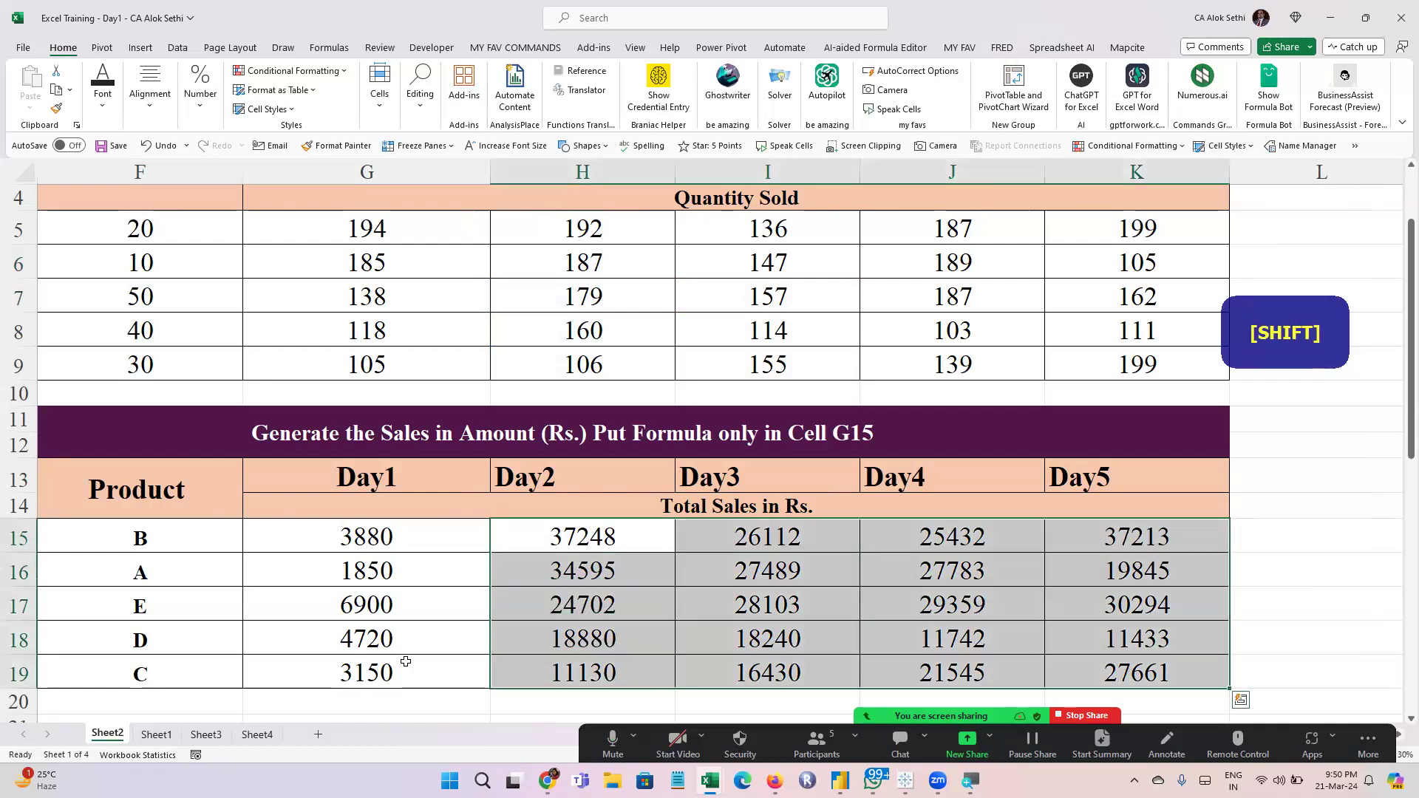
key(Delete)
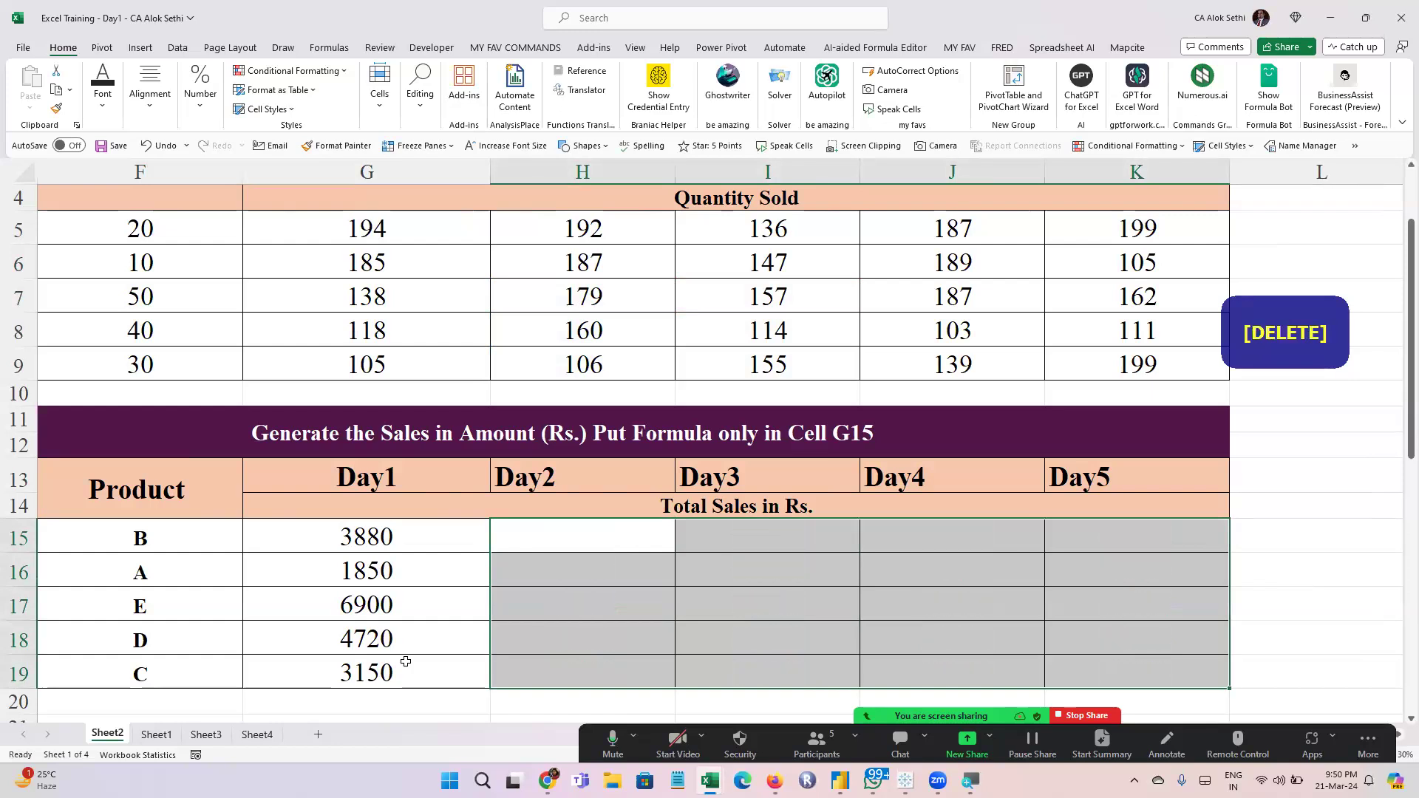
Clear the Day1 sales formulas in G16 through G19, keeping only the one in G15
key(Left)
key(Down)
key(shift+Down)
key(shift+Down)
key(shift+Down)
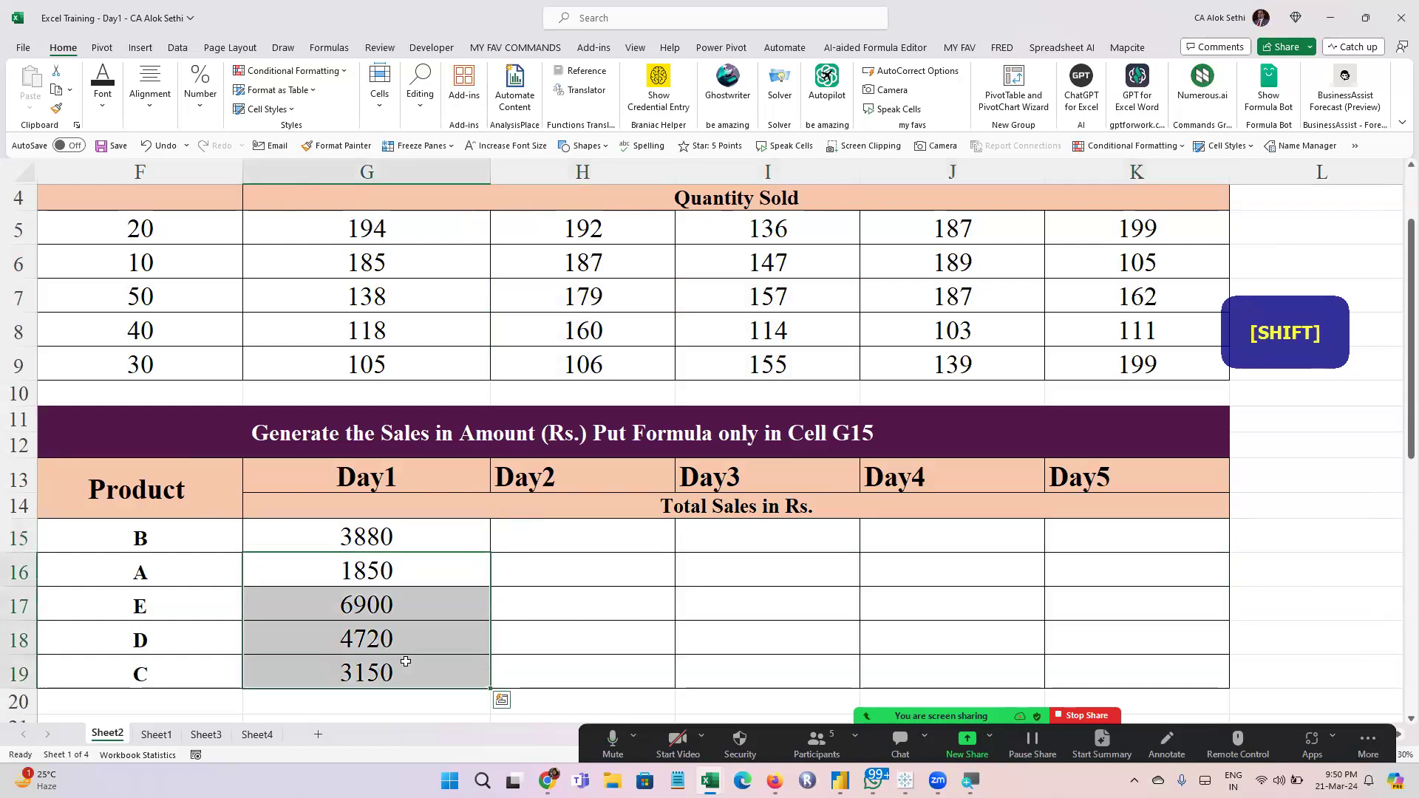
key(Delete)
key(Up)
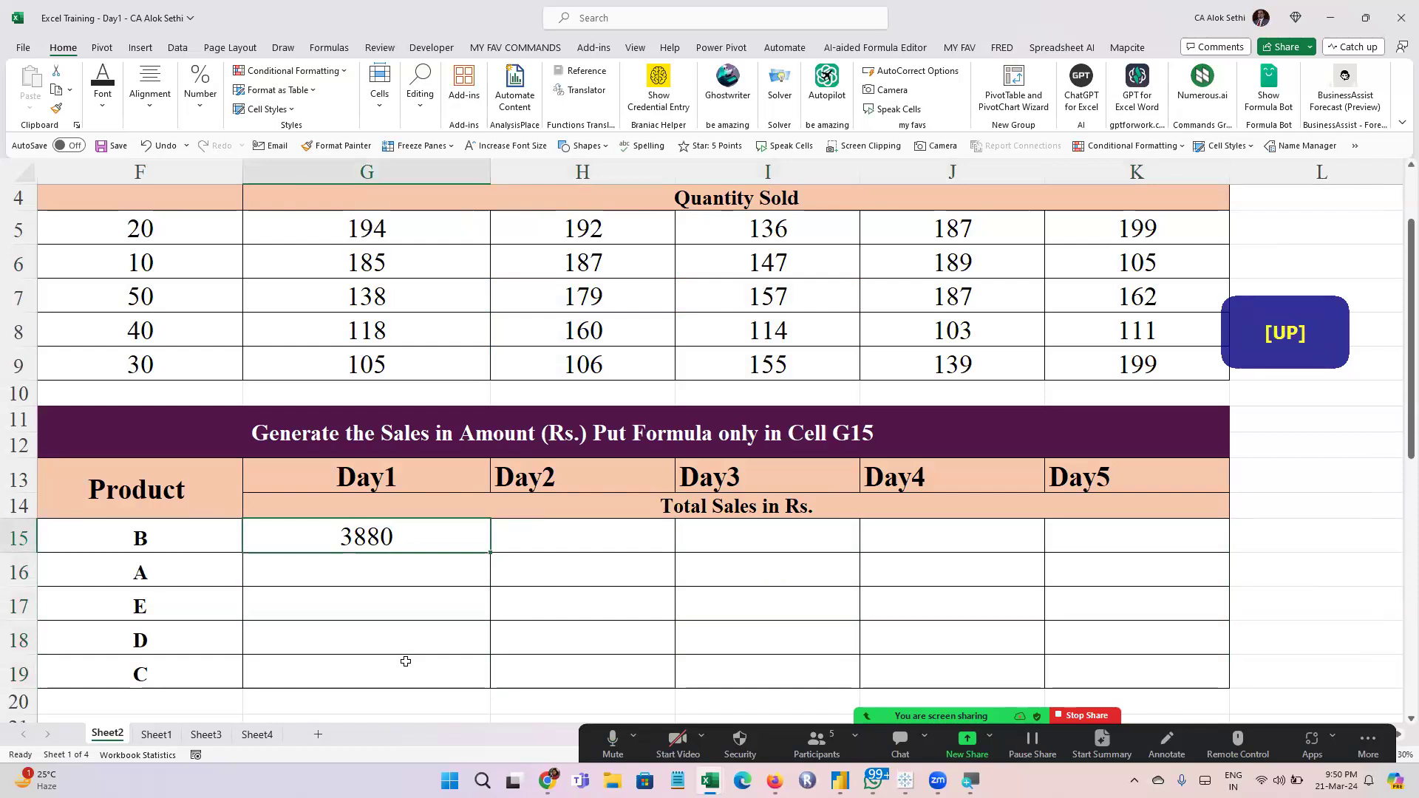
Review the cell references in the G15 formula and check the meeting's participants list
key(F2)
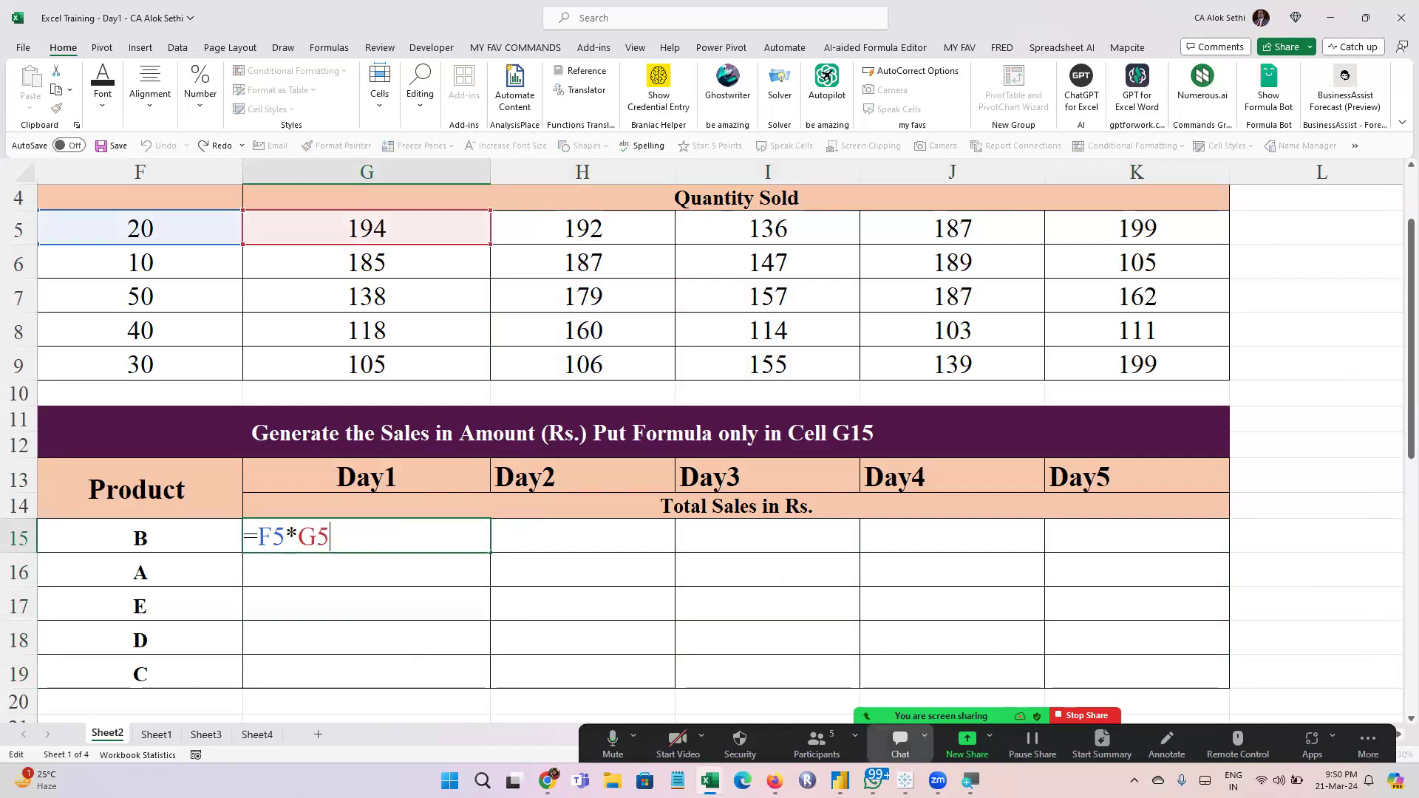
click(817, 744)
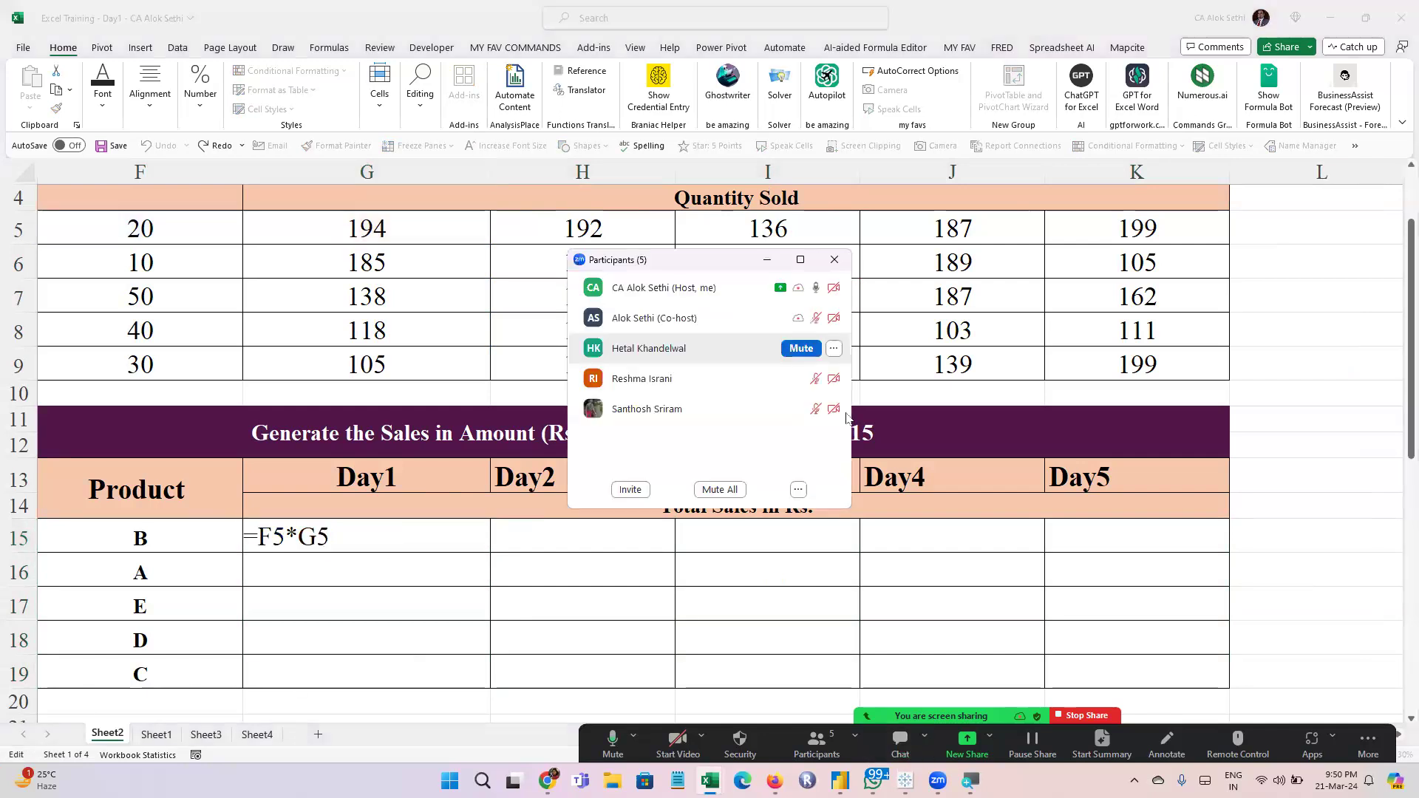
click(834, 259)
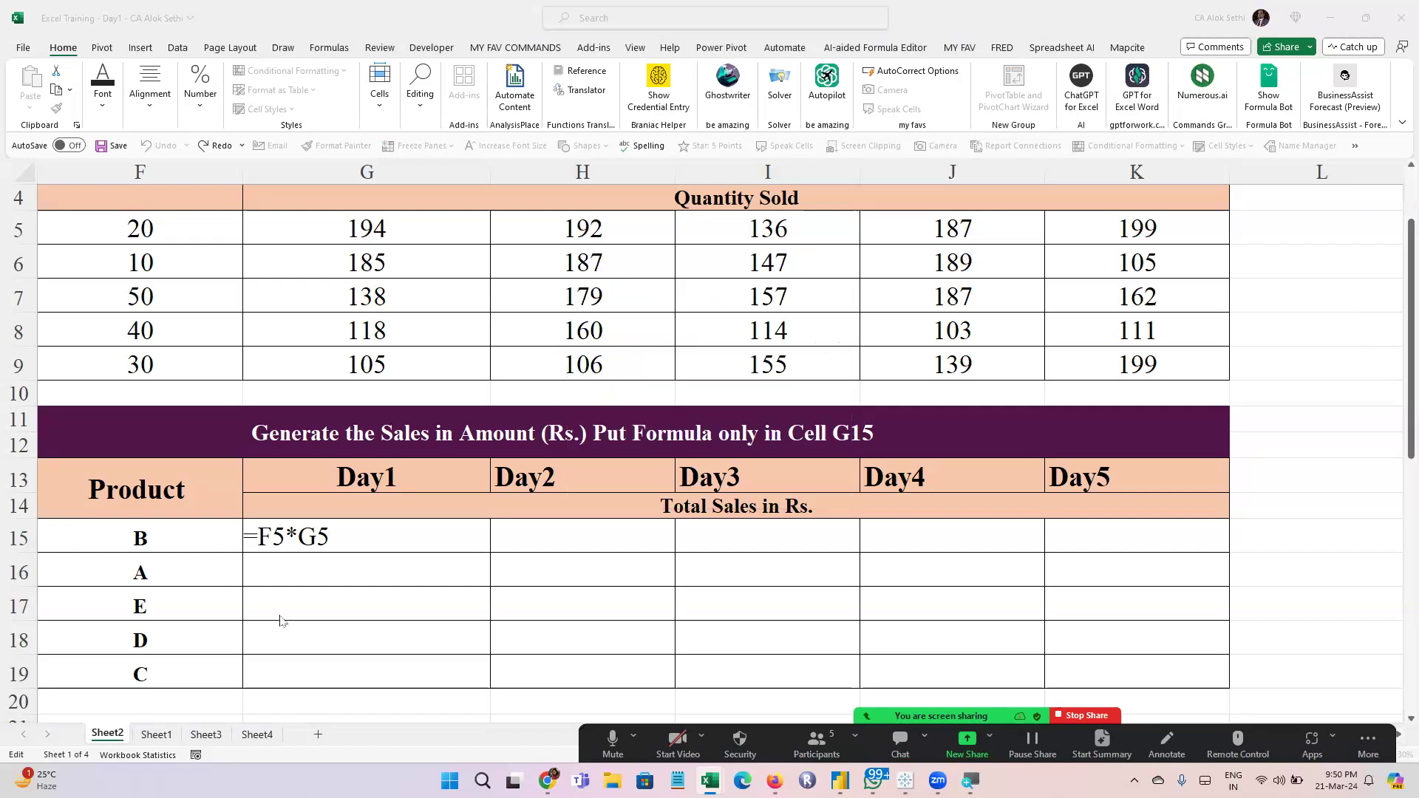
key(Return)
click(357, 530)
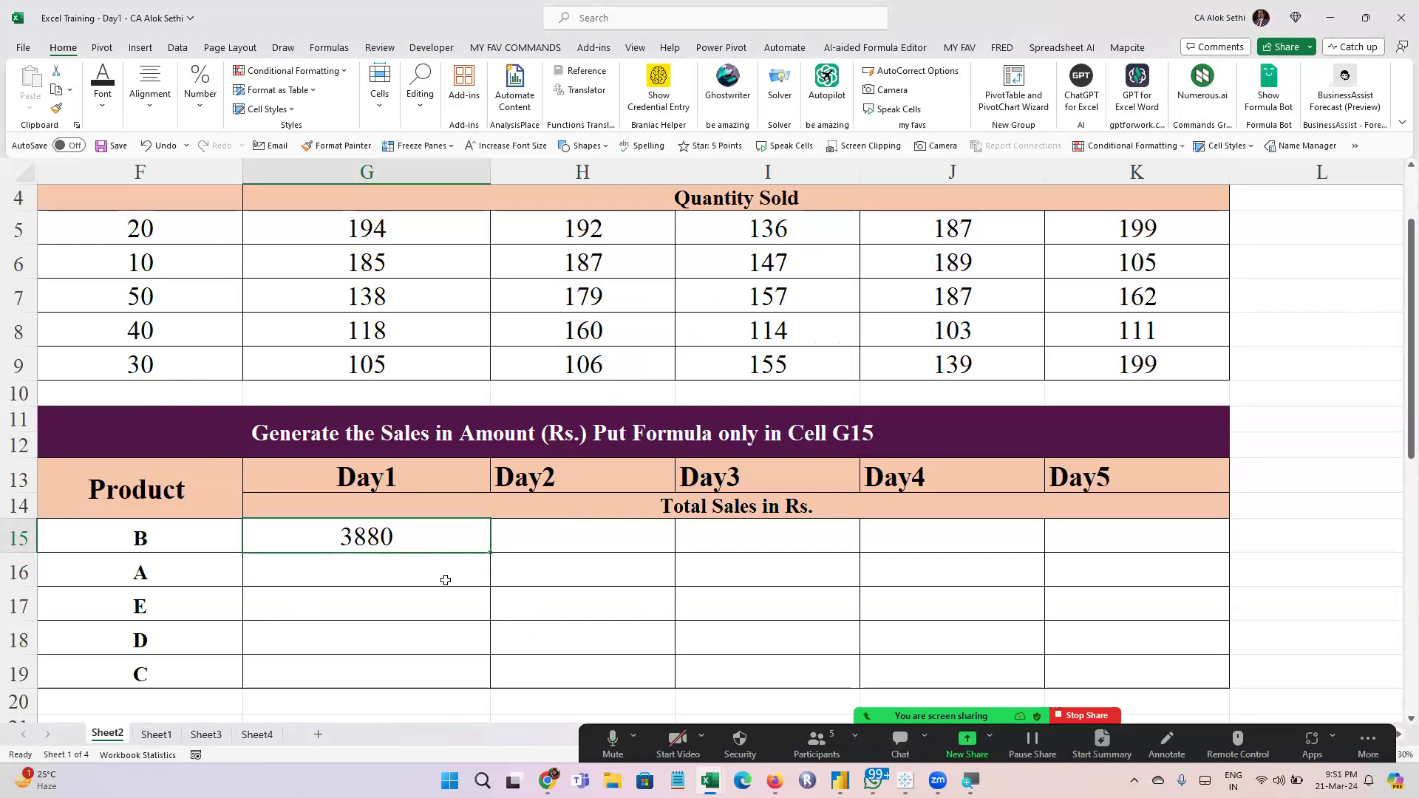
Freeze the price column in the G15 formula by changing it to =$F5*G5
key(F2)
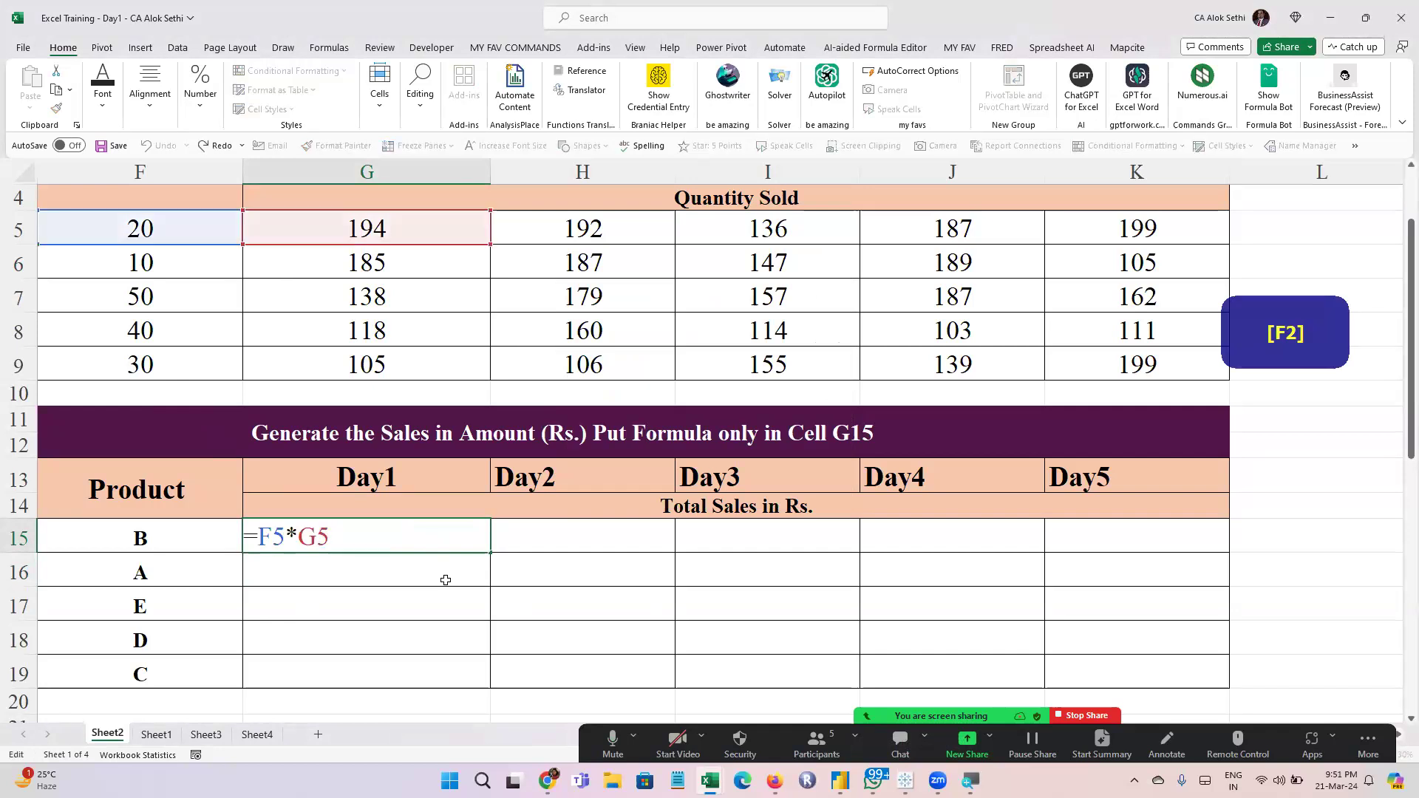
click(260, 542)
text($)
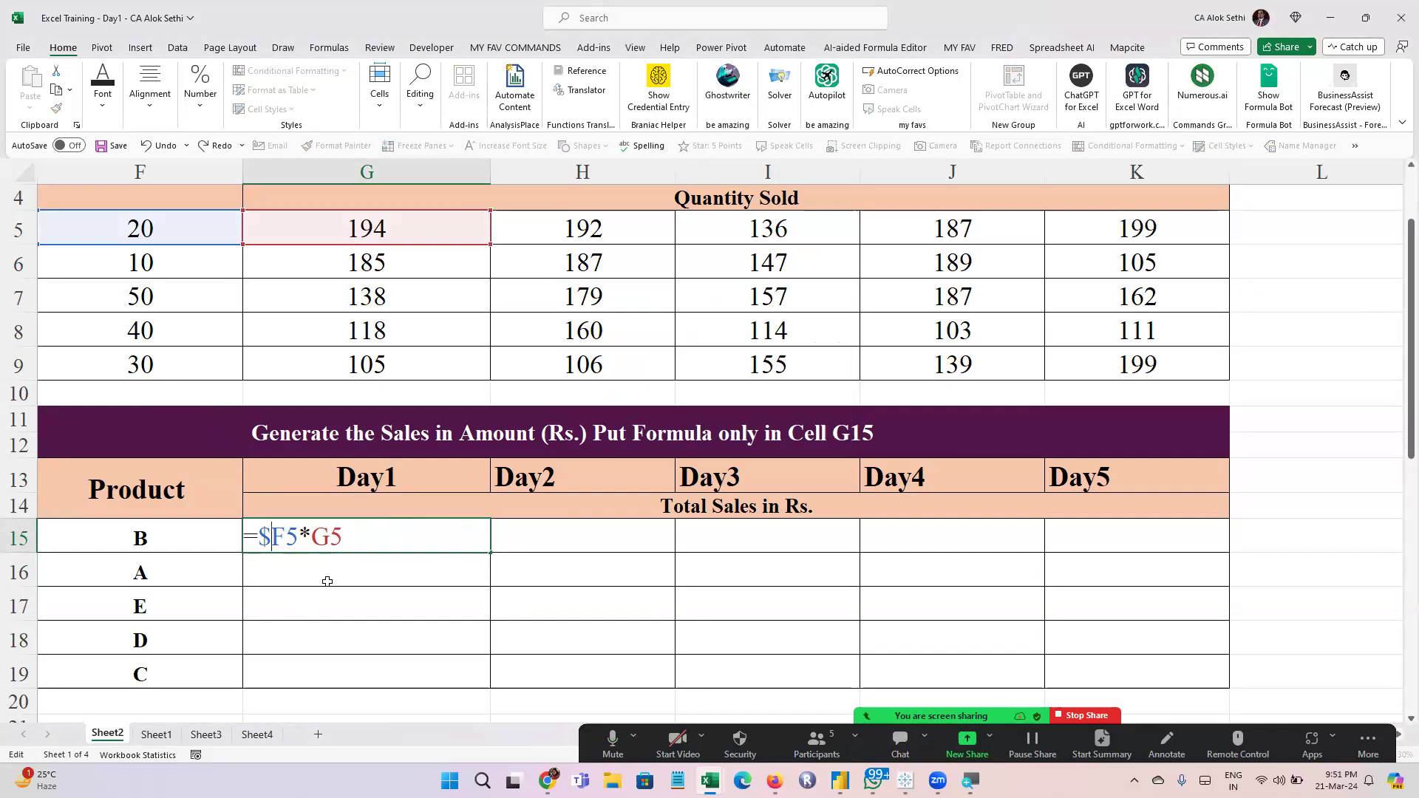
key(Return)
key(Up)
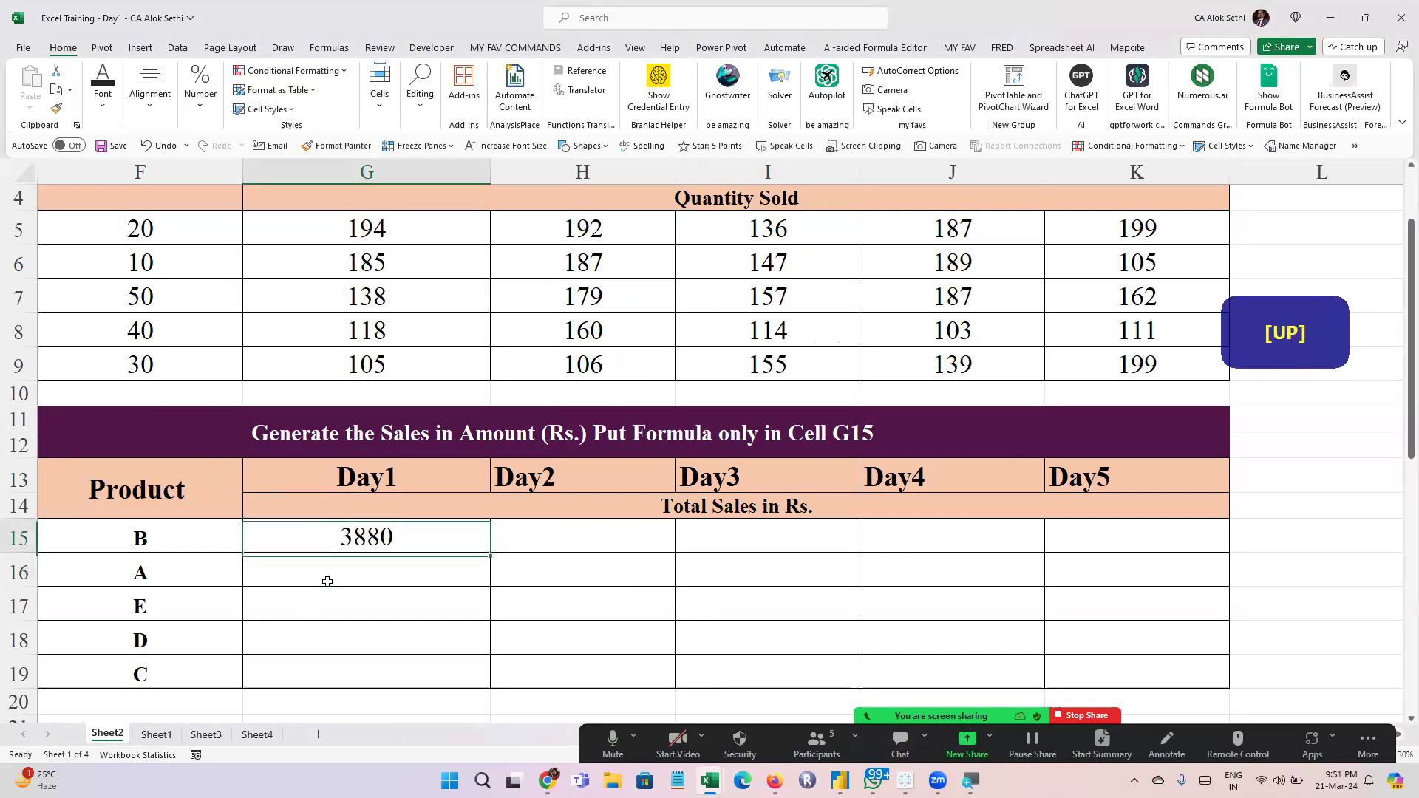
Fill the G15 formula across to K15, and fill that row down through row 19
key(shift+Right)
key(shift+Right)
key(shift+Right)
key(shift+Right)
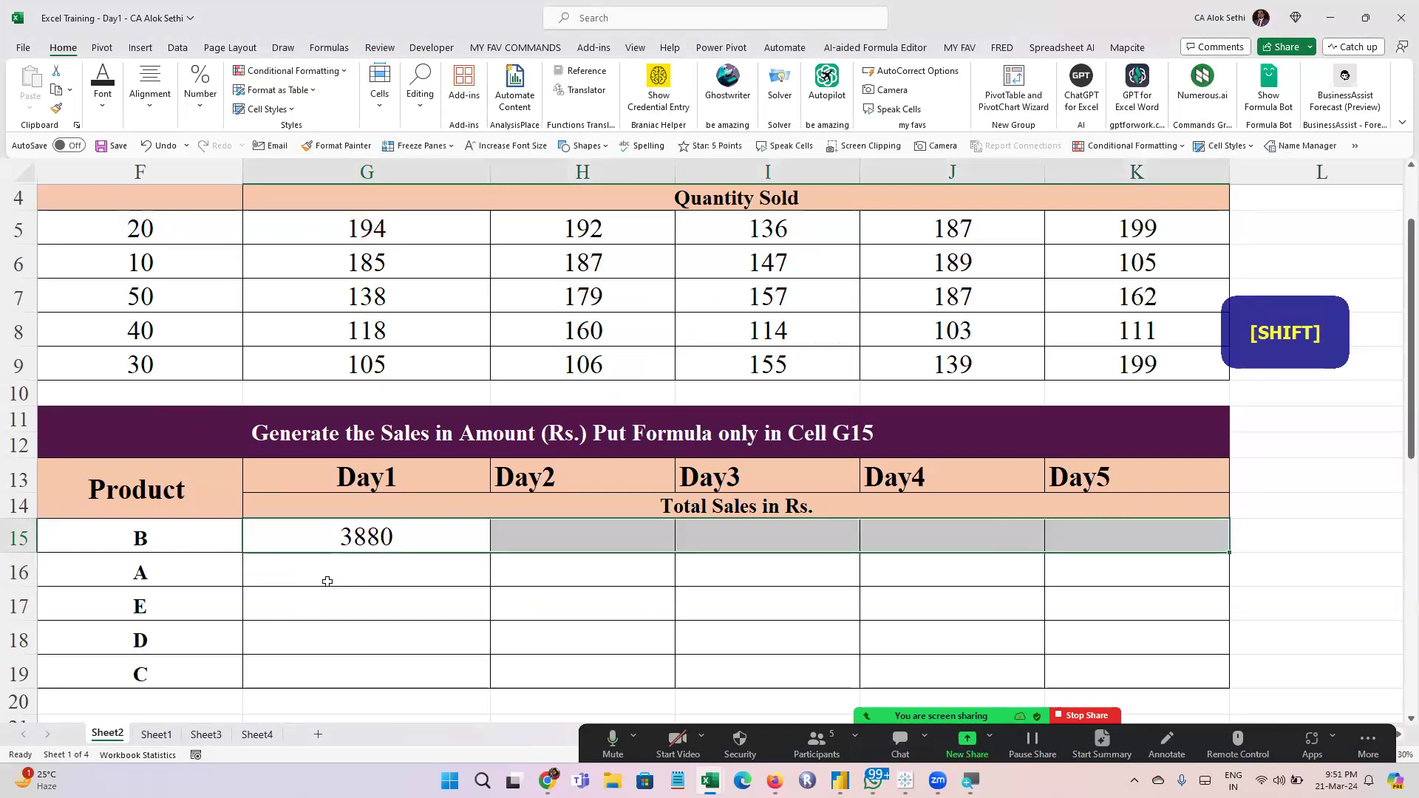
key(Left)
click(440, 538)
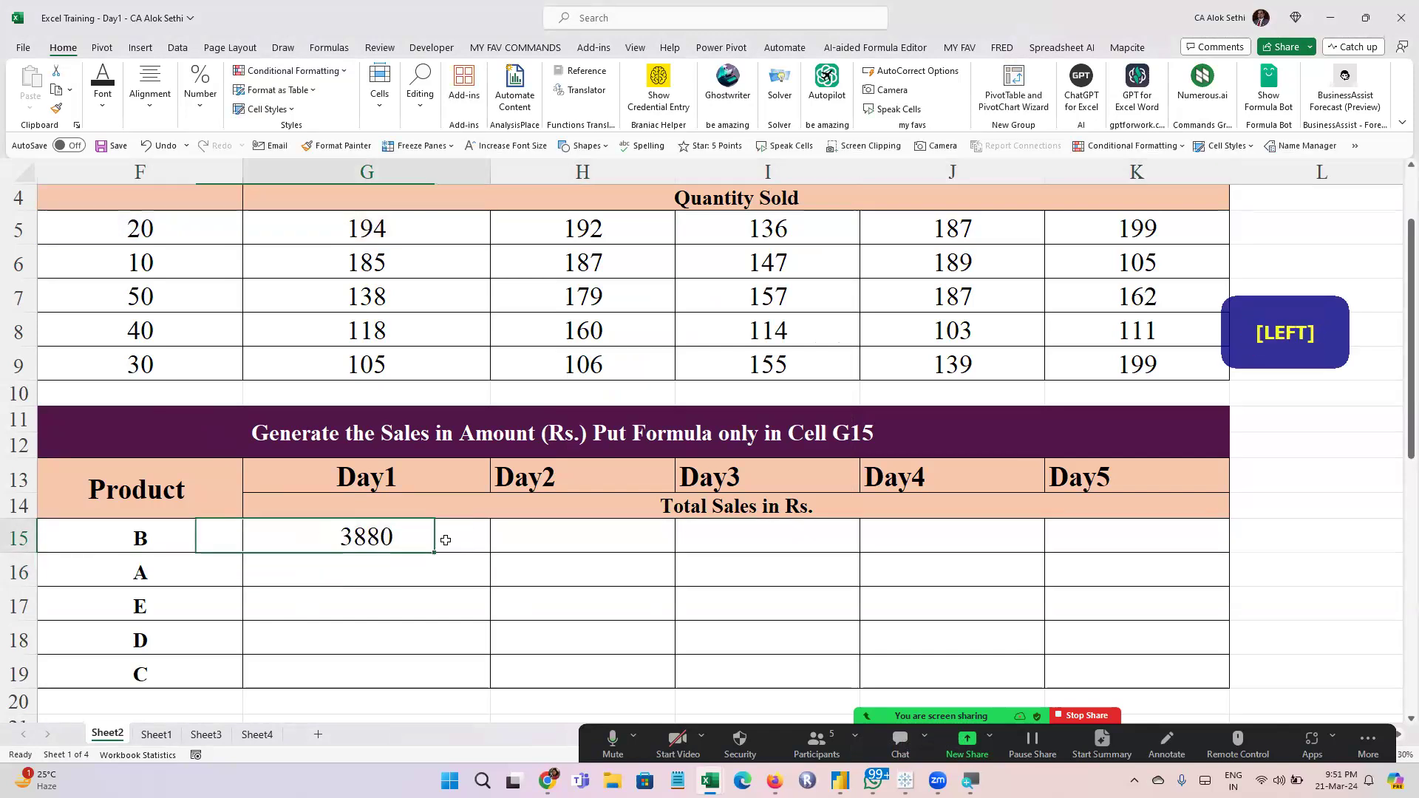
drag(488, 557, 1124, 555)
click(458, 662)
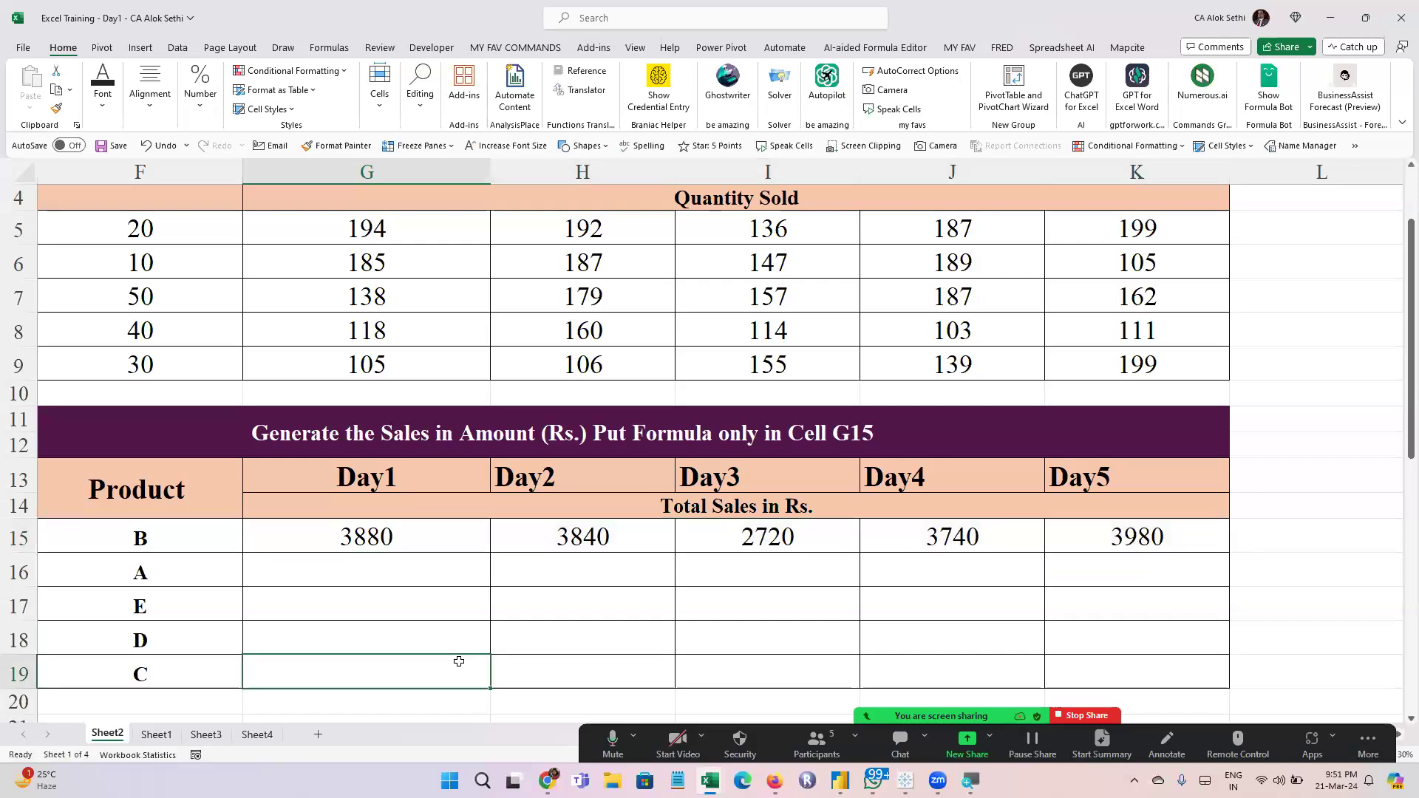
drag(469, 533, 1227, 658)
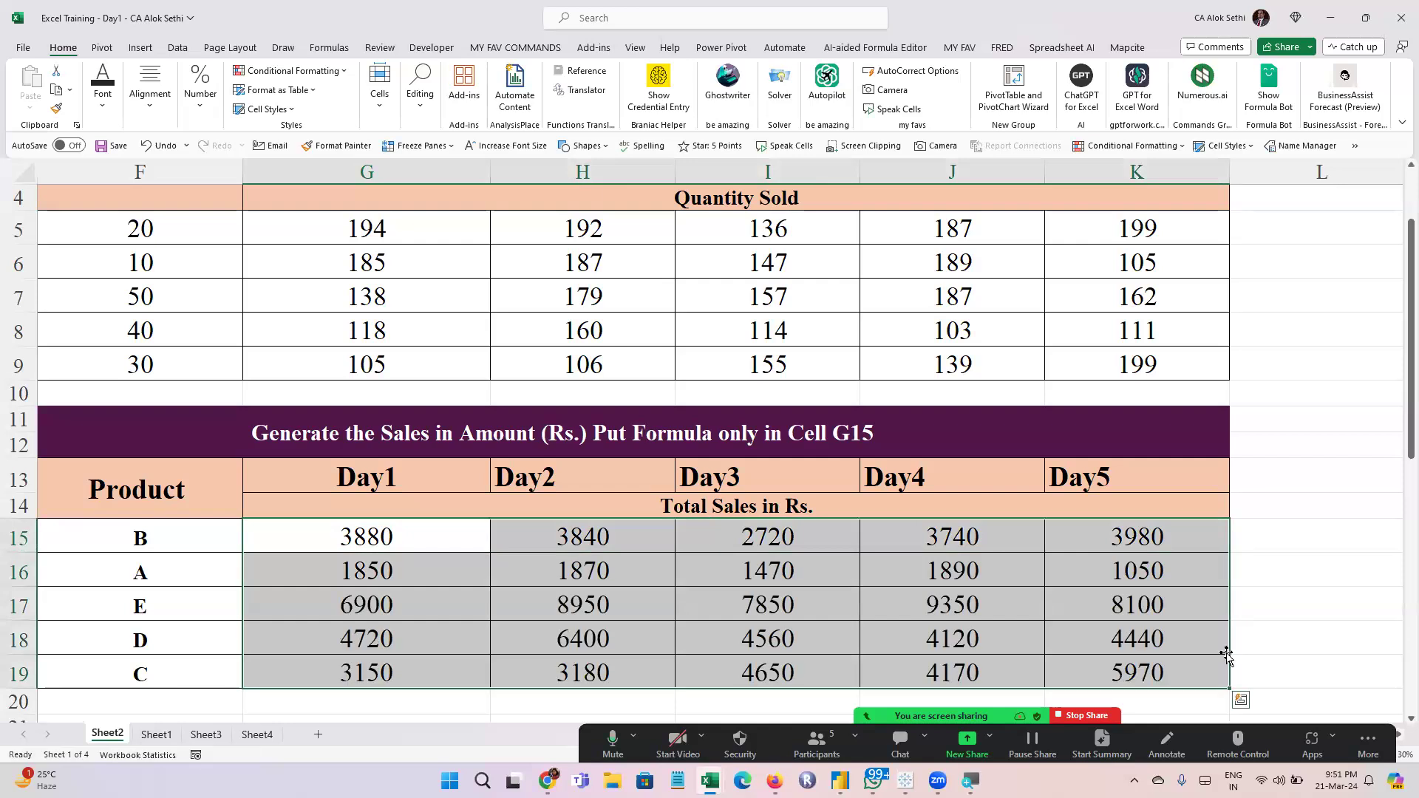
click(1265, 613)
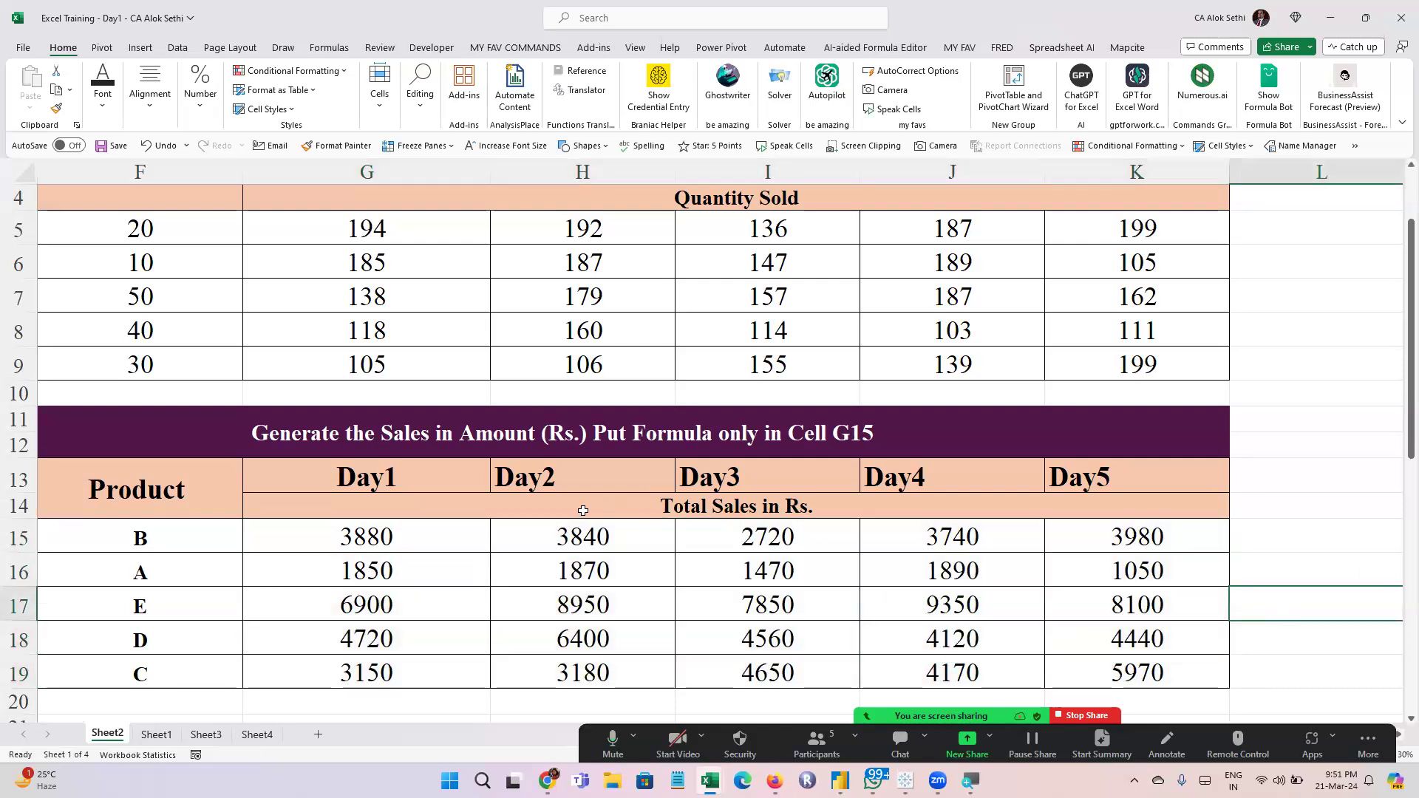
Check which price and quantity cells product B's Day2 to Day5 formulas in H15 through K15 reference
click(570, 533)
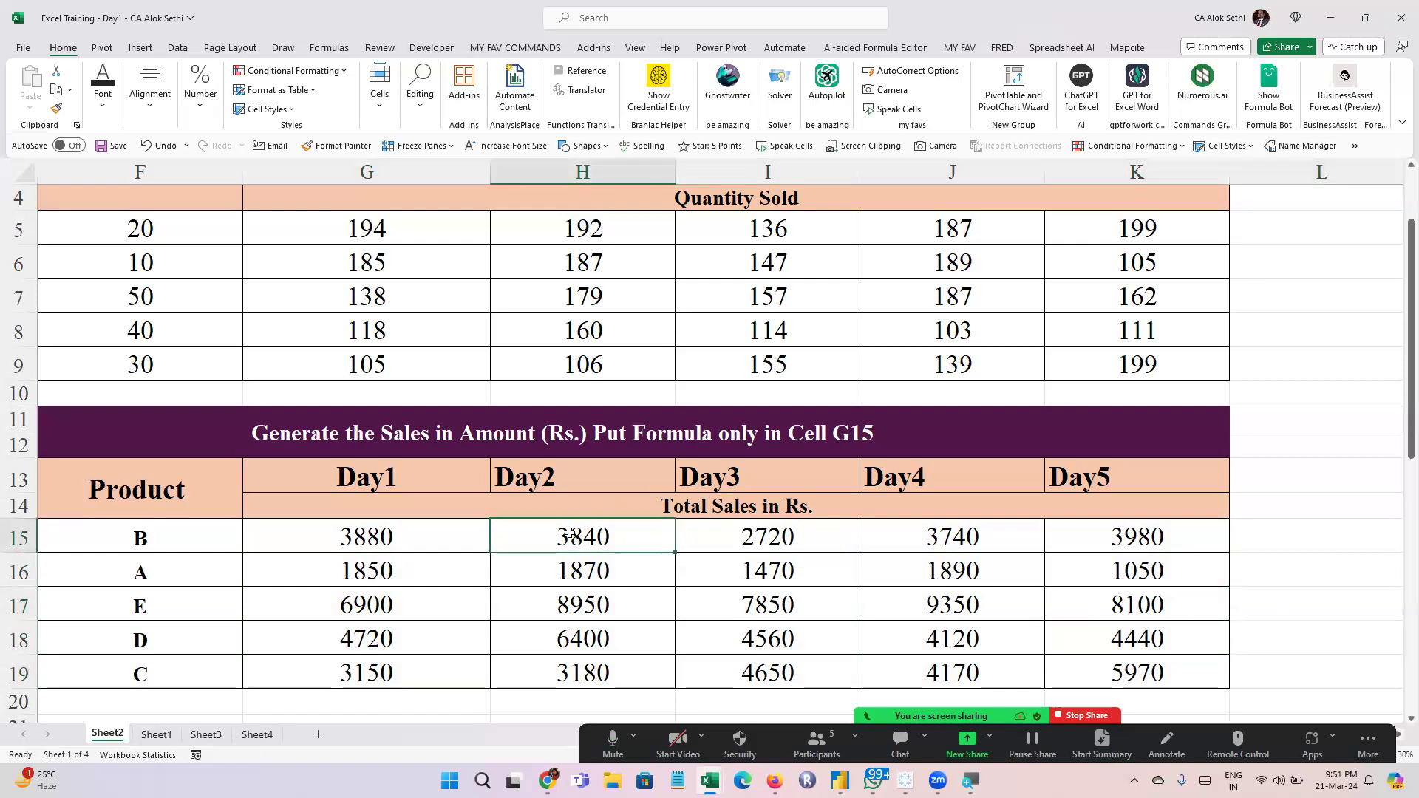
key(F2)
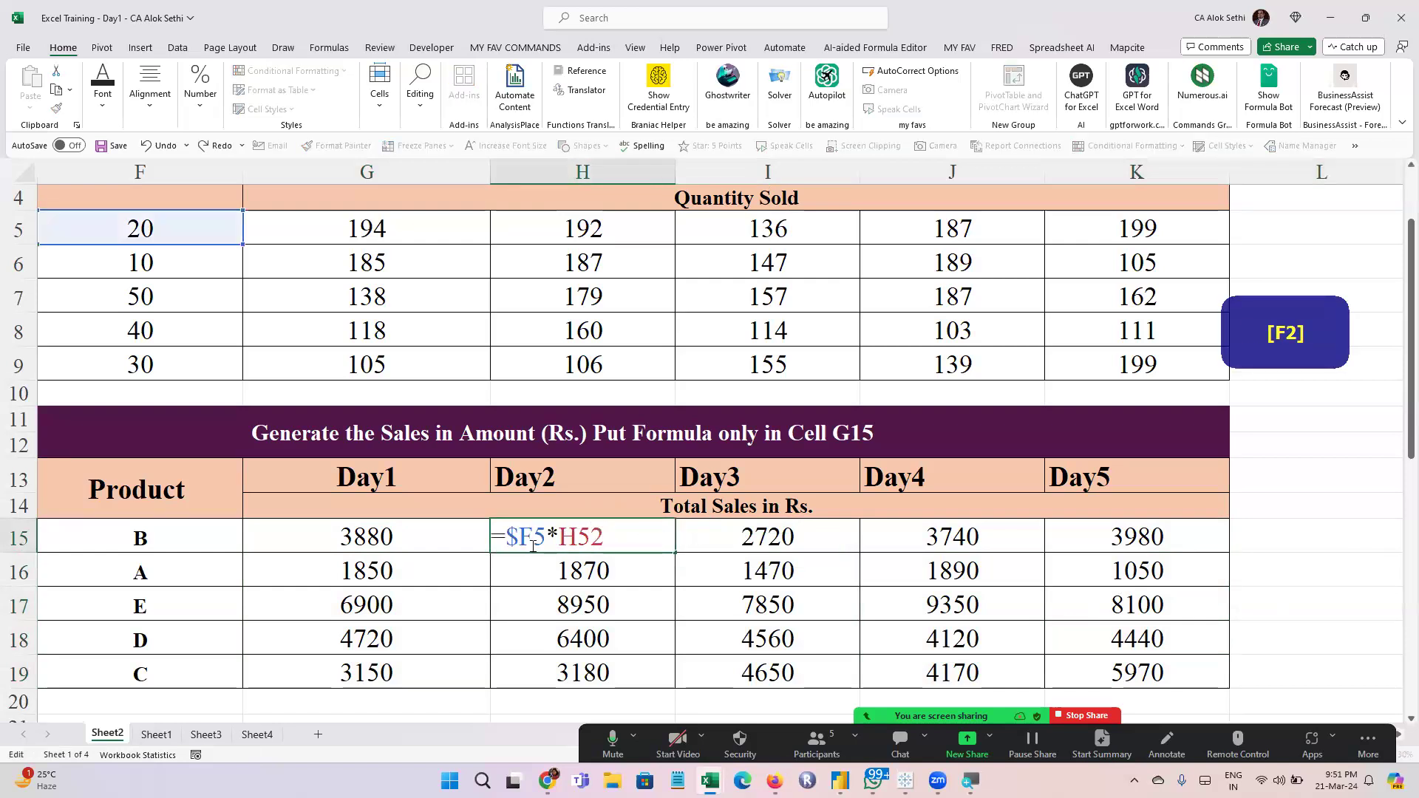
key(Escape)
click(785, 524)
key(F2)
key(Escape)
click(924, 537)
key(F2)
key(Escape)
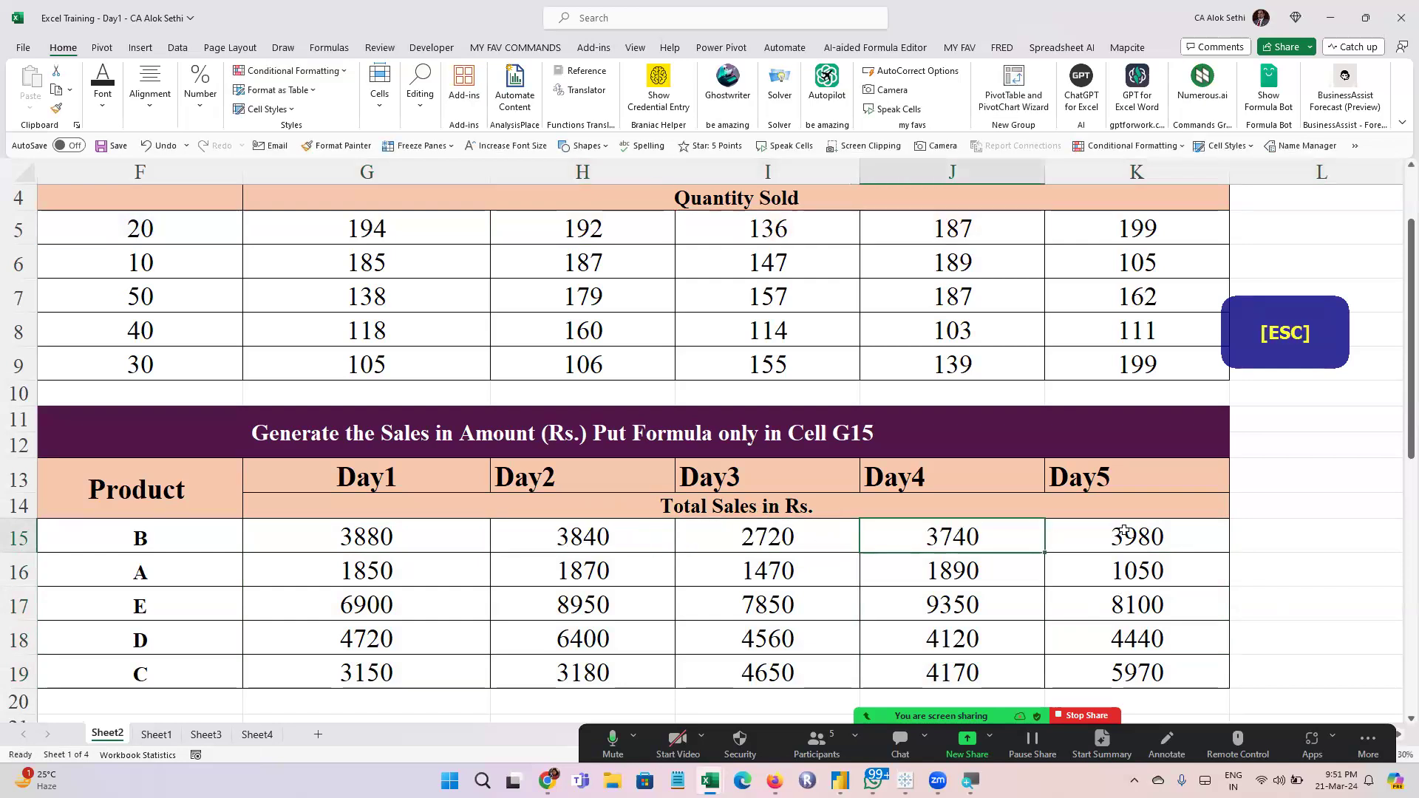
click(1124, 531)
key(F2)
key(Escape)
click(737, 542)
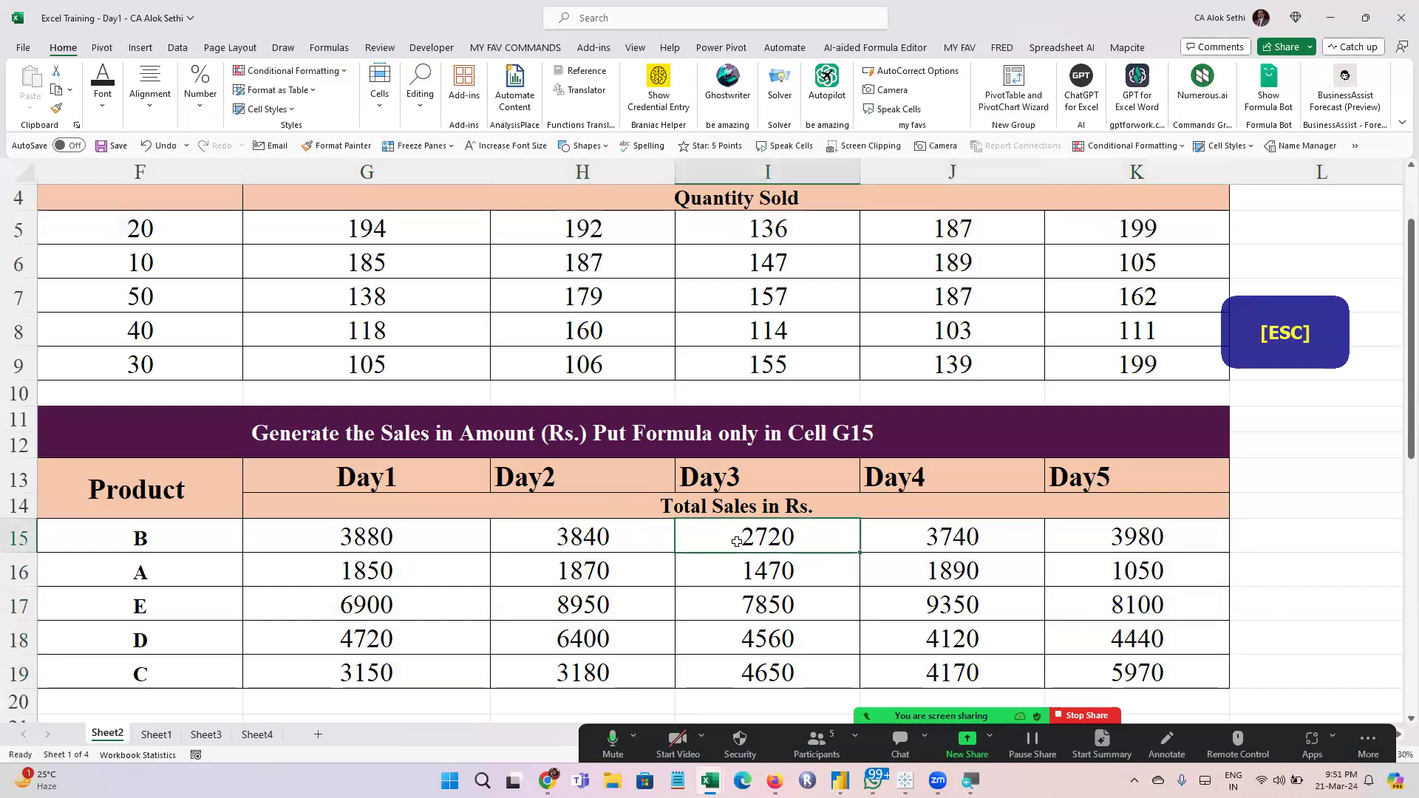
key(F2)
key(Escape)
Spot-check the references in the sales formulas for products A and E in H17, H16, I16, J17 and K16
click(601, 607)
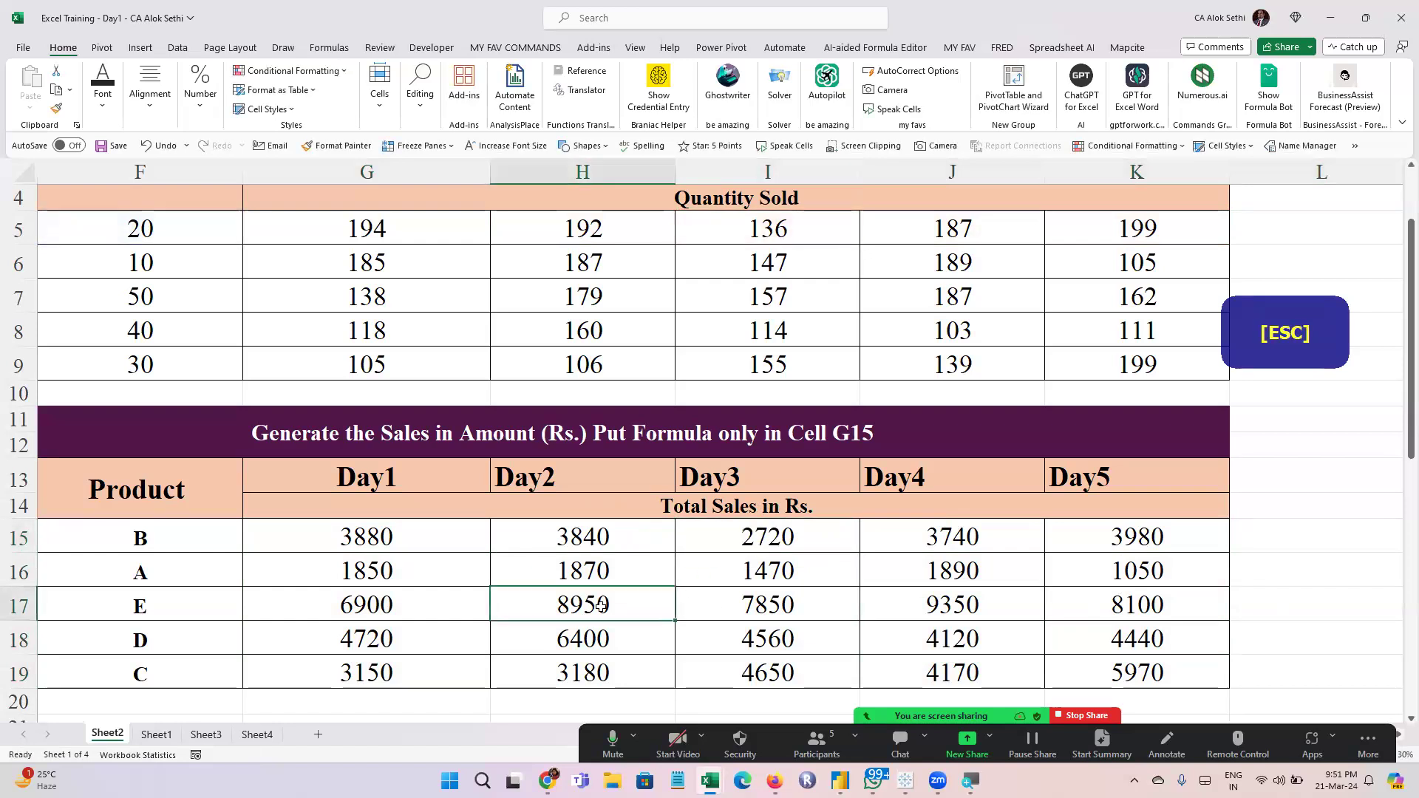
key(F2)
key(Escape)
key(Up)
key(F2)
key(Escape)
click(805, 584)
key(F2)
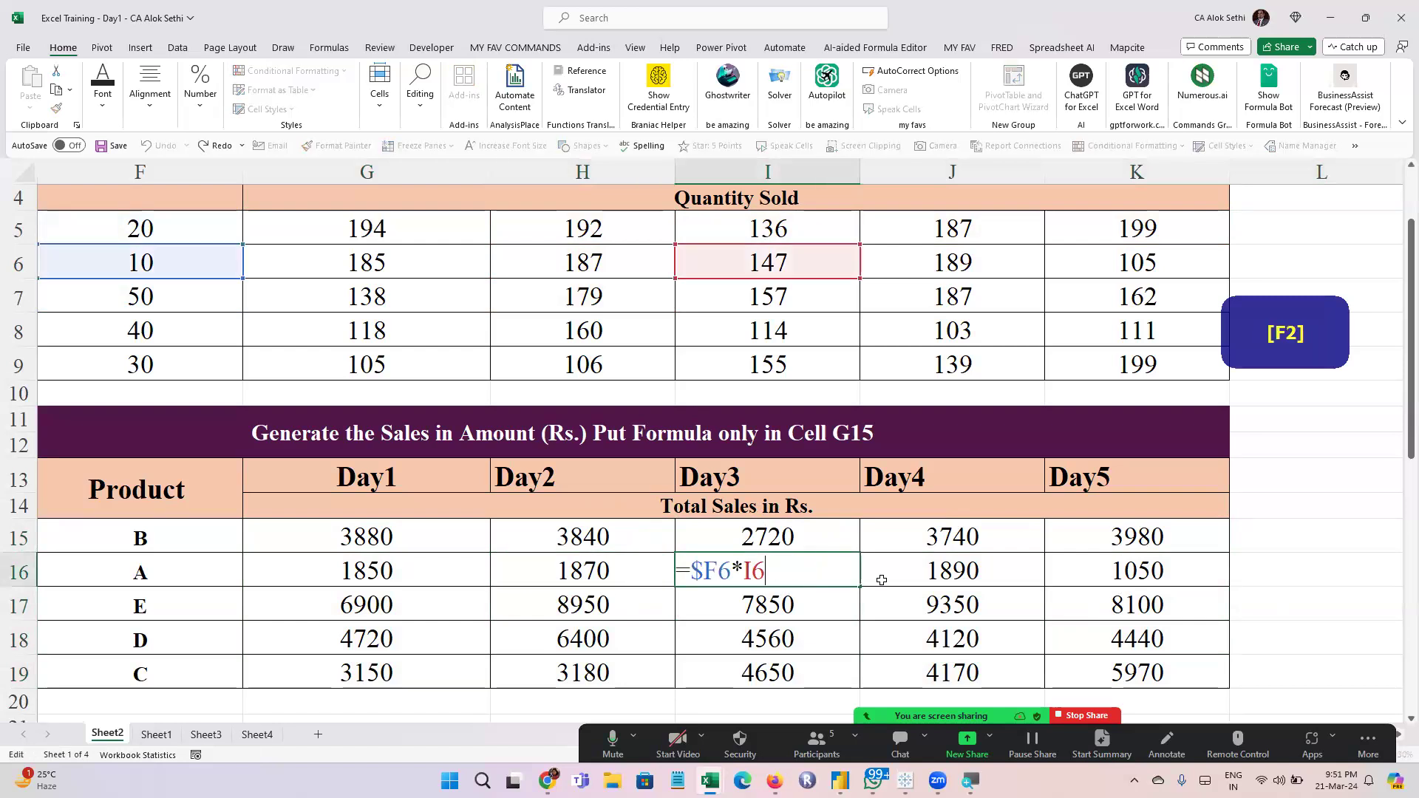
click(961, 604)
key(F2)
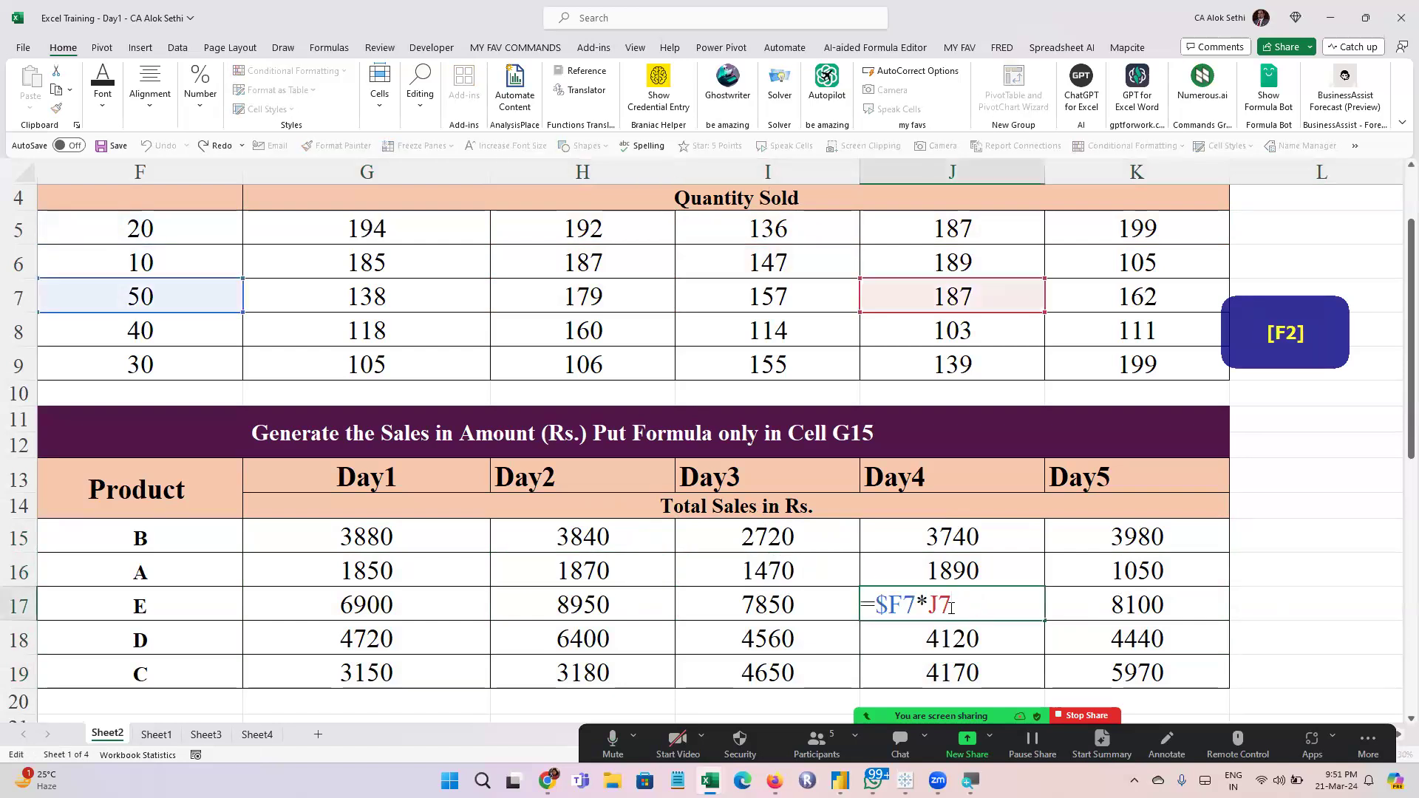
key(Escape)
click(1138, 570)
key(F2)
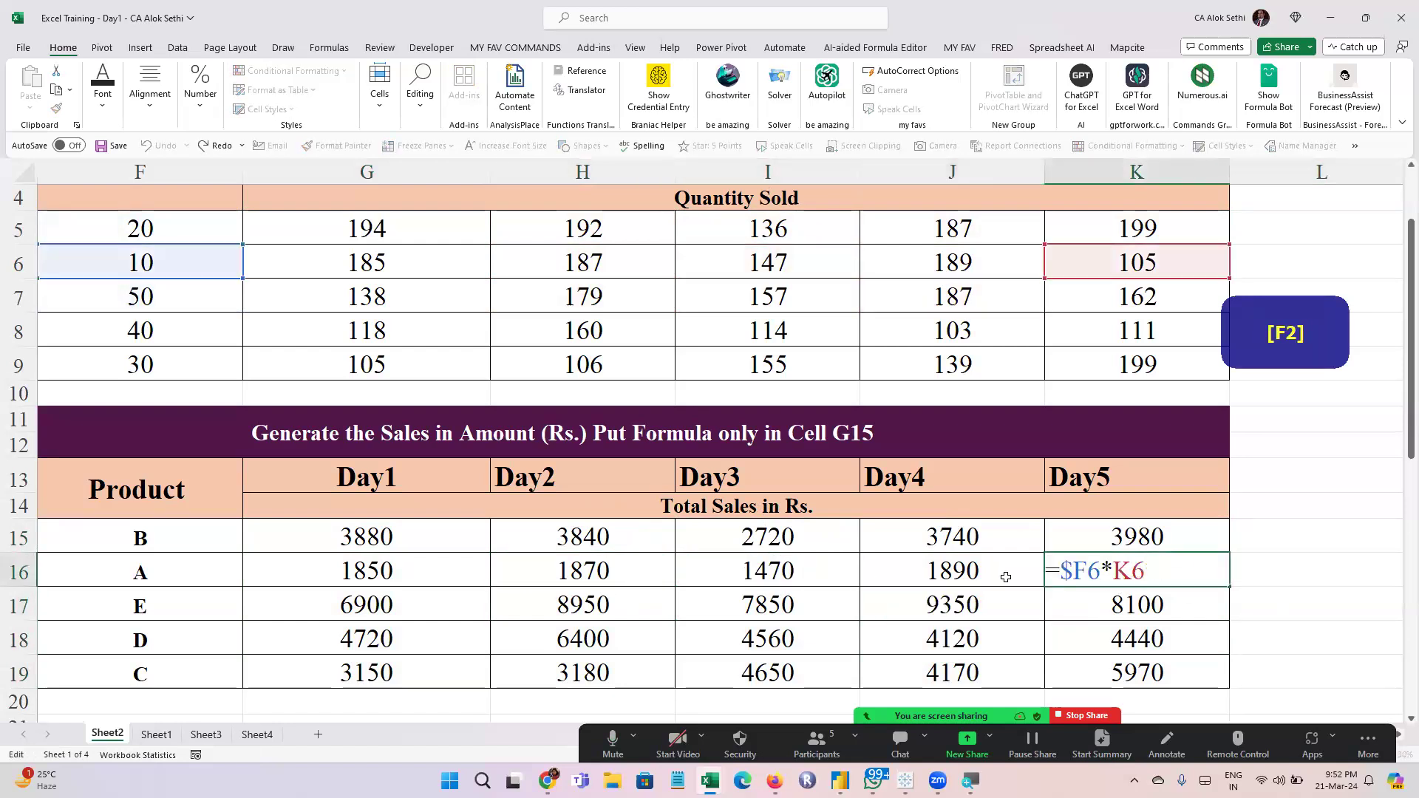
Check which price and quantity cells product D's Day1 to Day4 formulas in G18 through J18 reference
click(360, 632)
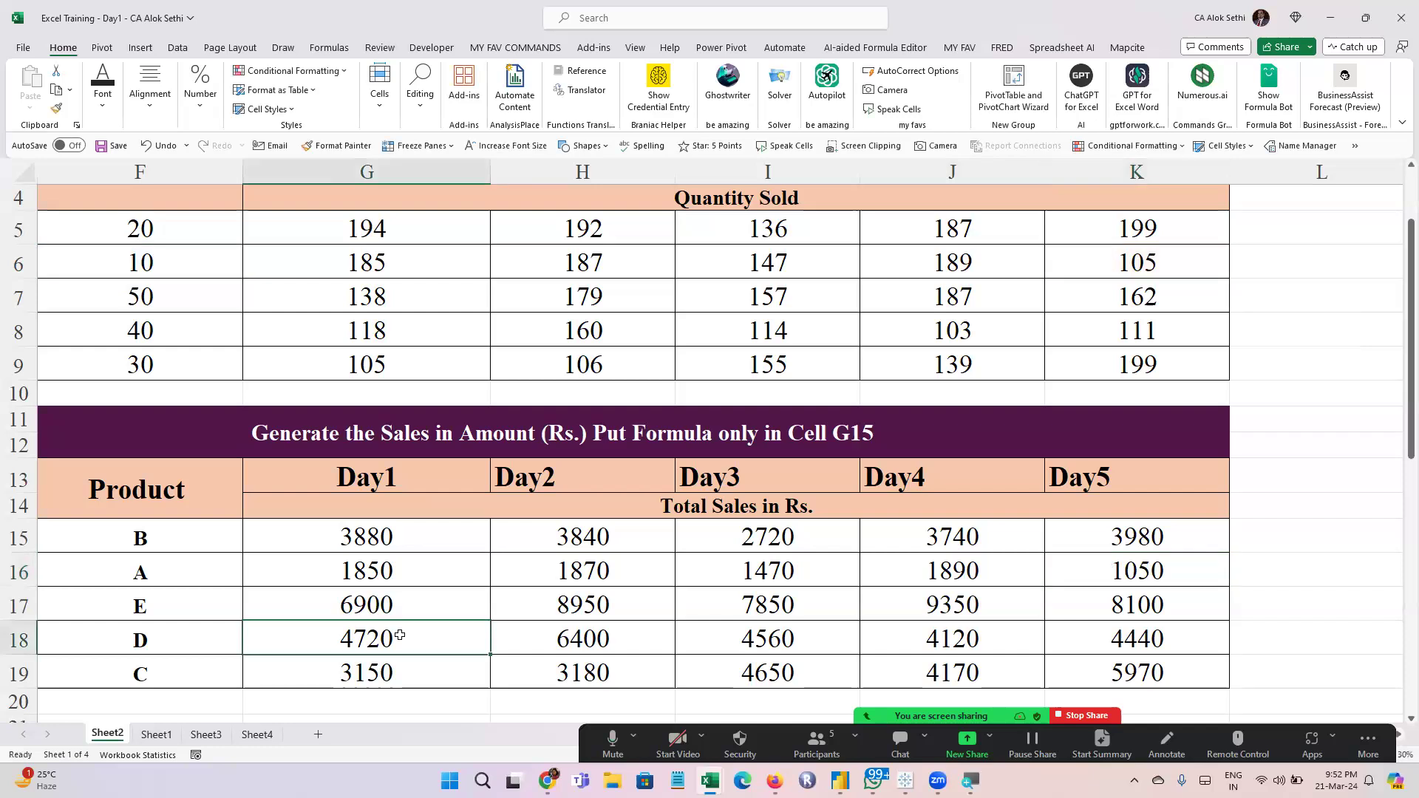
key(F2)
key(Escape)
click(581, 637)
key(F2)
key(Escape)
click(813, 637)
key(F2)
key(Escape)
click(990, 627)
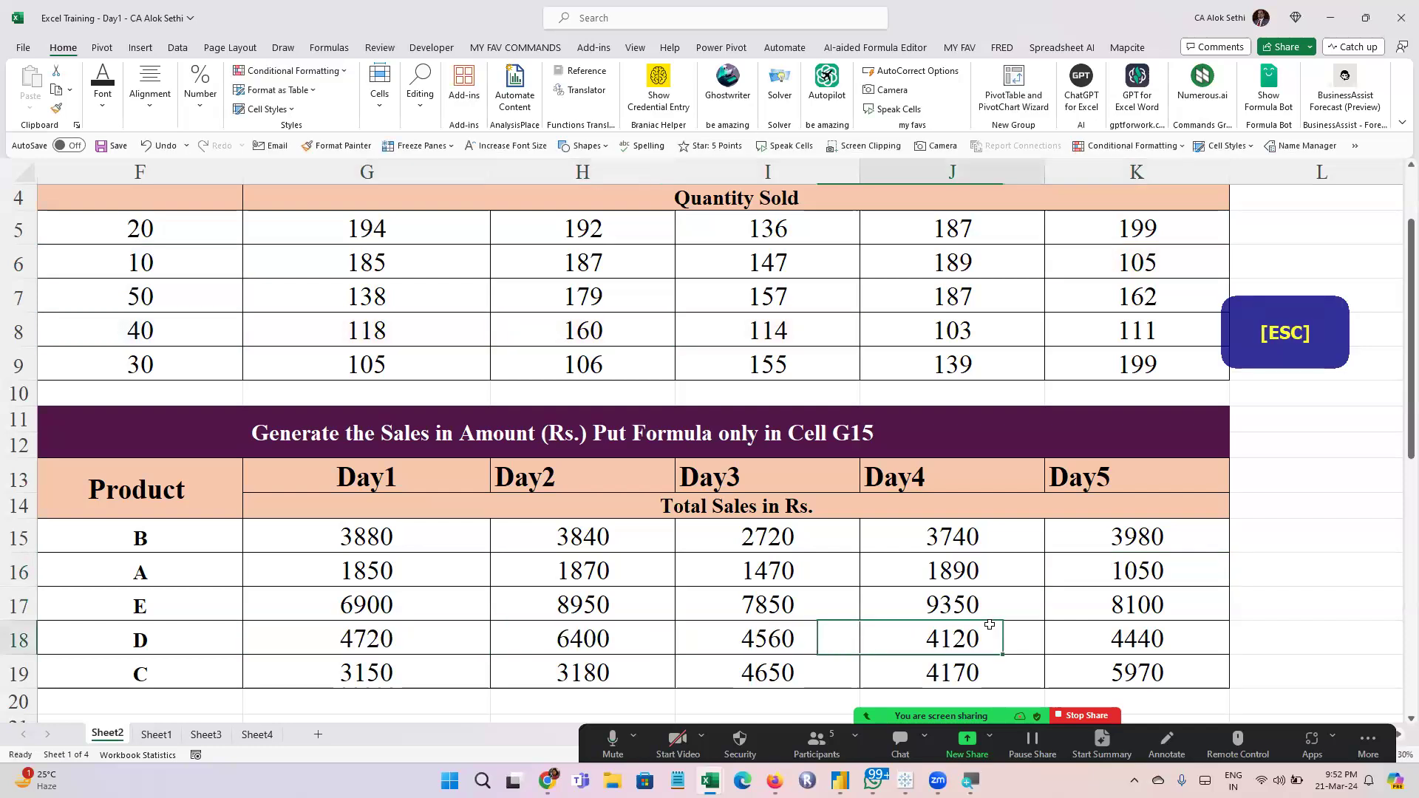
key(F2)
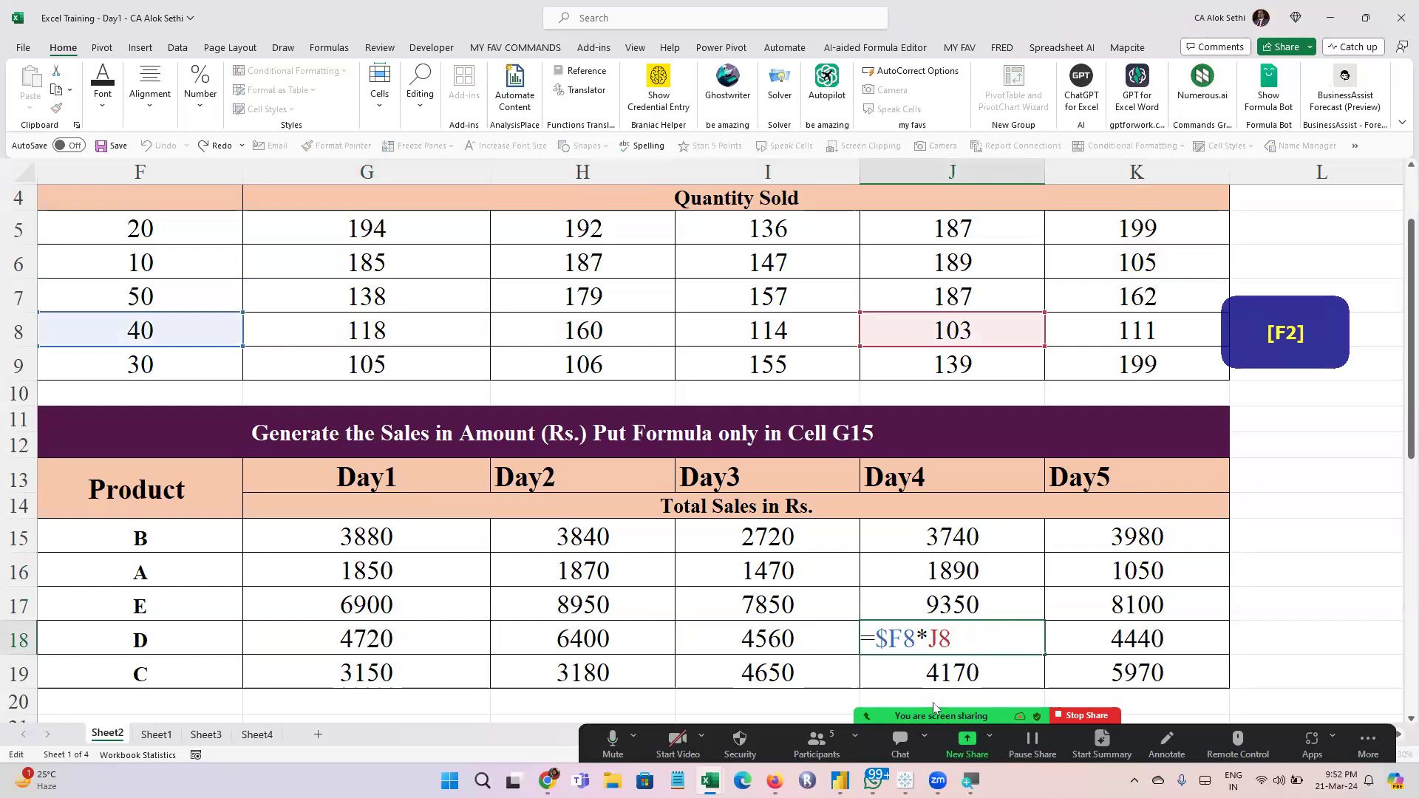
Check the meeting's participants list and return to the worksheet
click(816, 744)
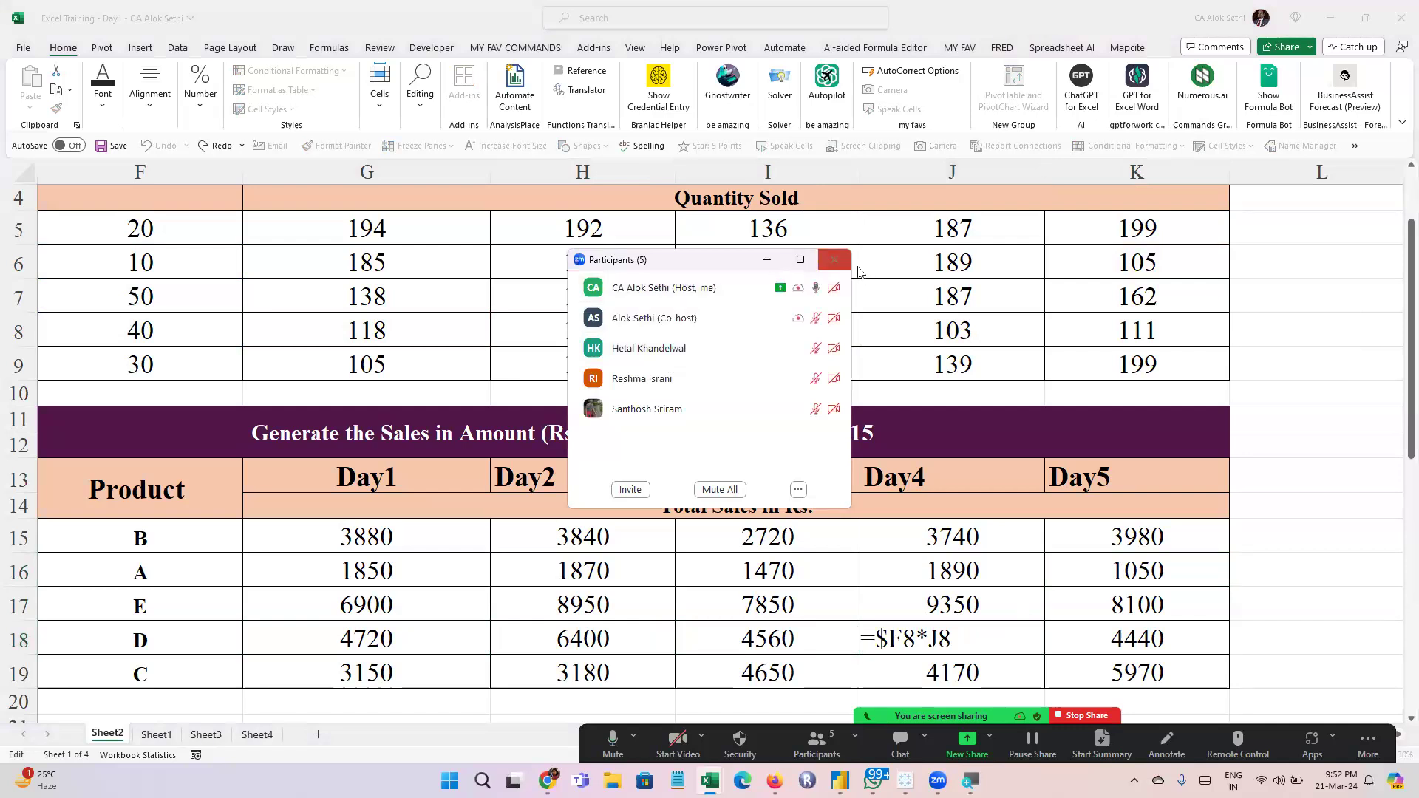
click(834, 260)
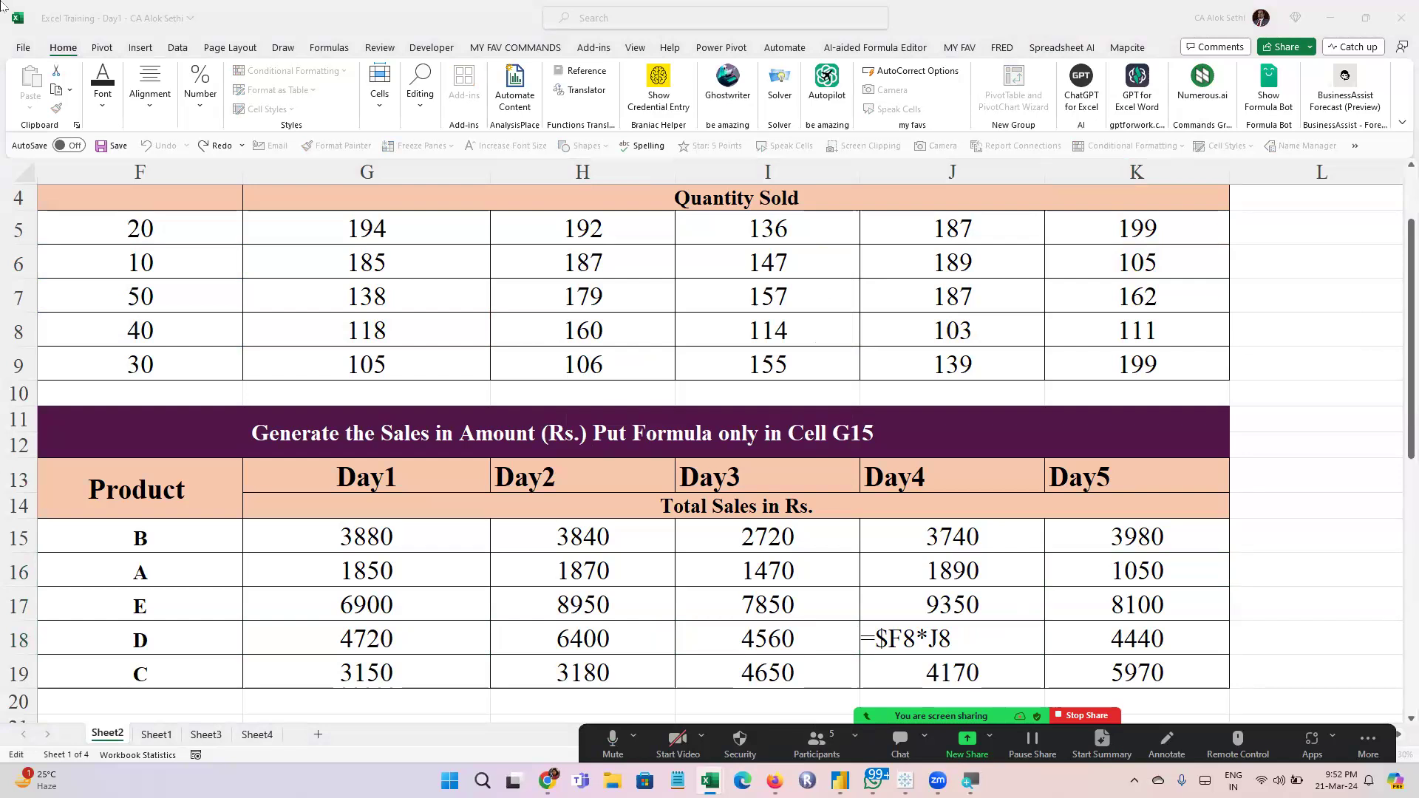
click(469, 611)
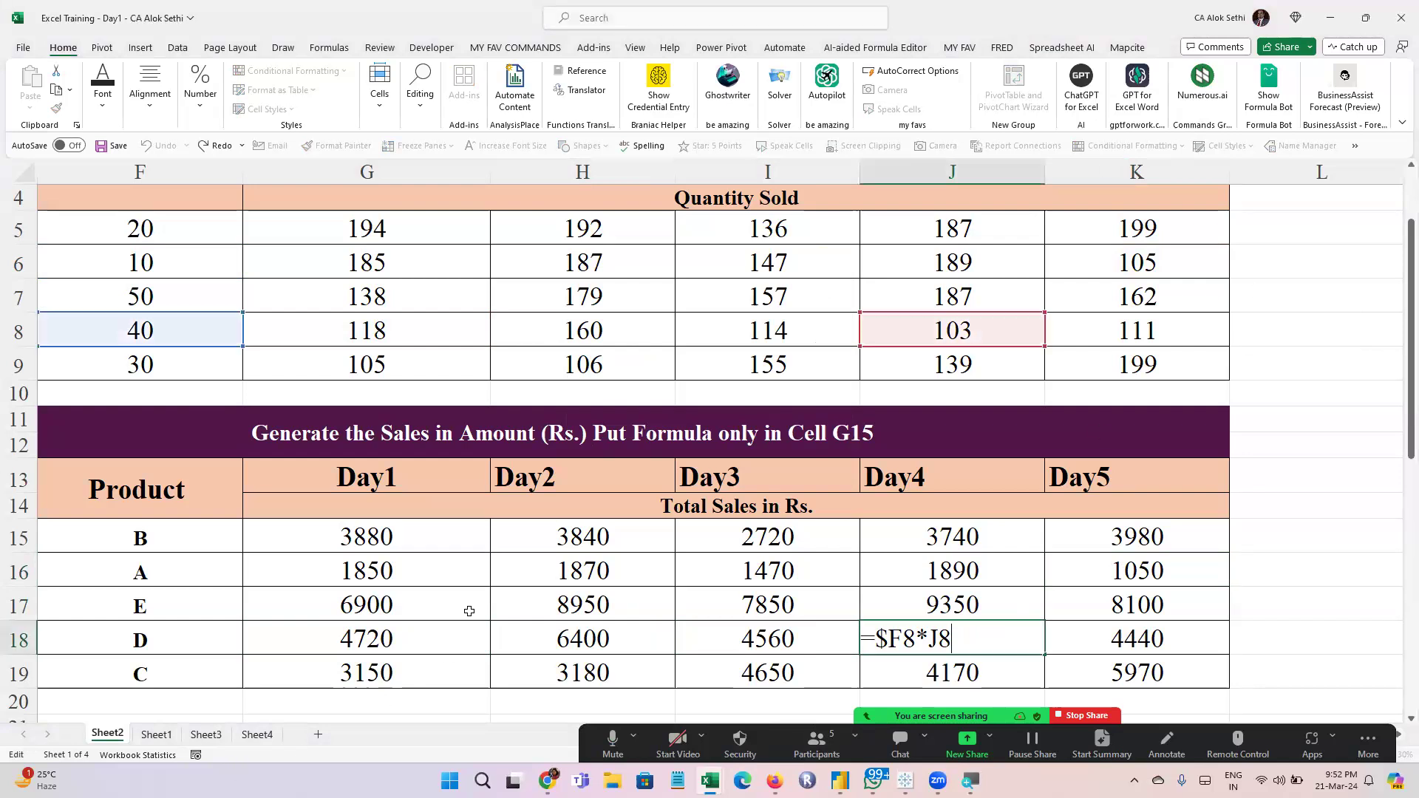